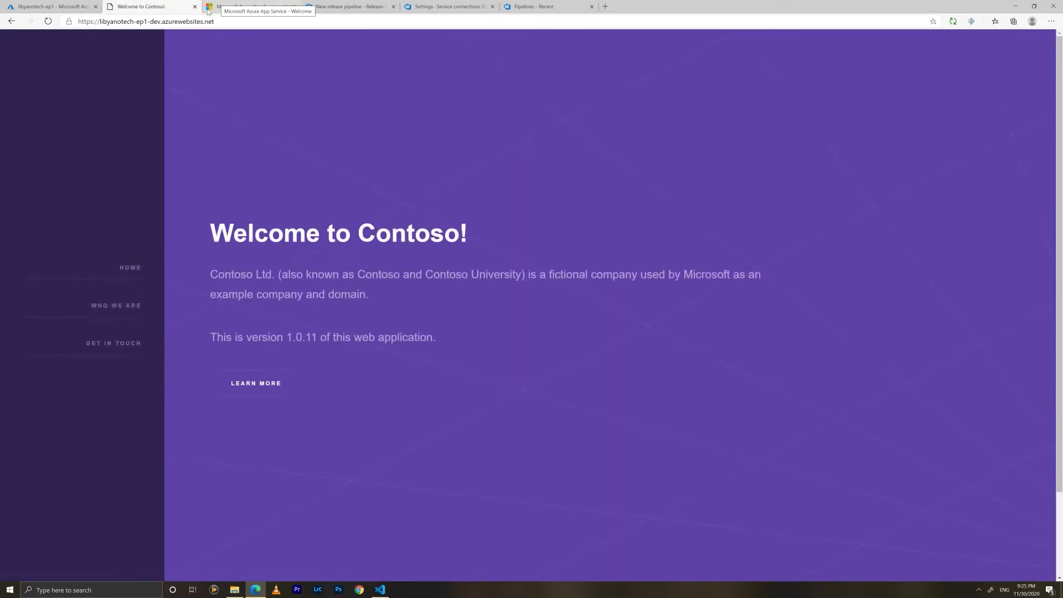
# - Compare the production site, the dev slot site and the libyanotech-ep1 deployment slots in Azure
pyautogui.click(228, 8)
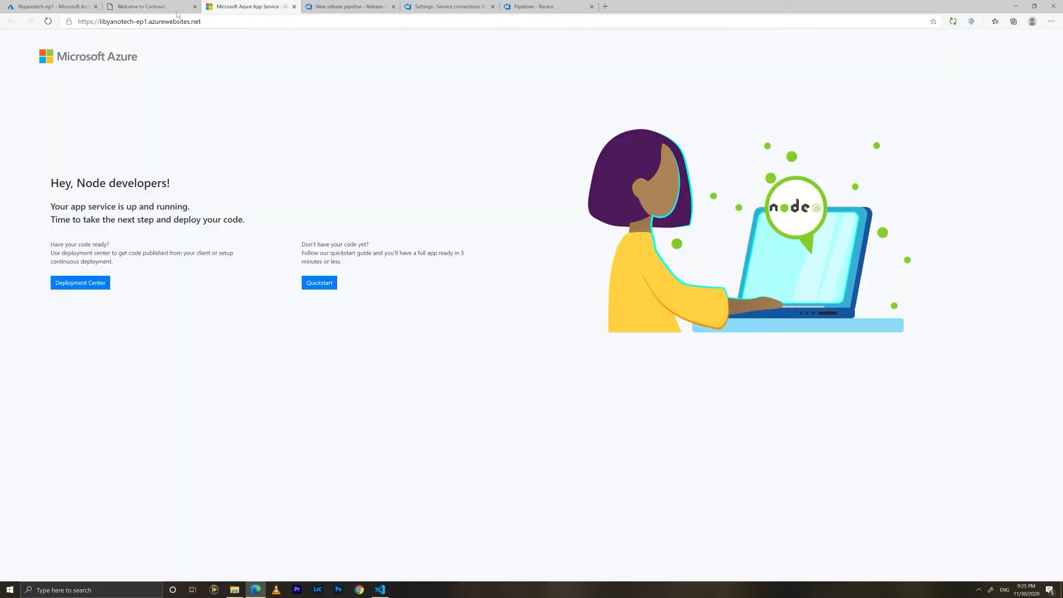
pyautogui.click(143, 7)
pyautogui.click(50, 4)
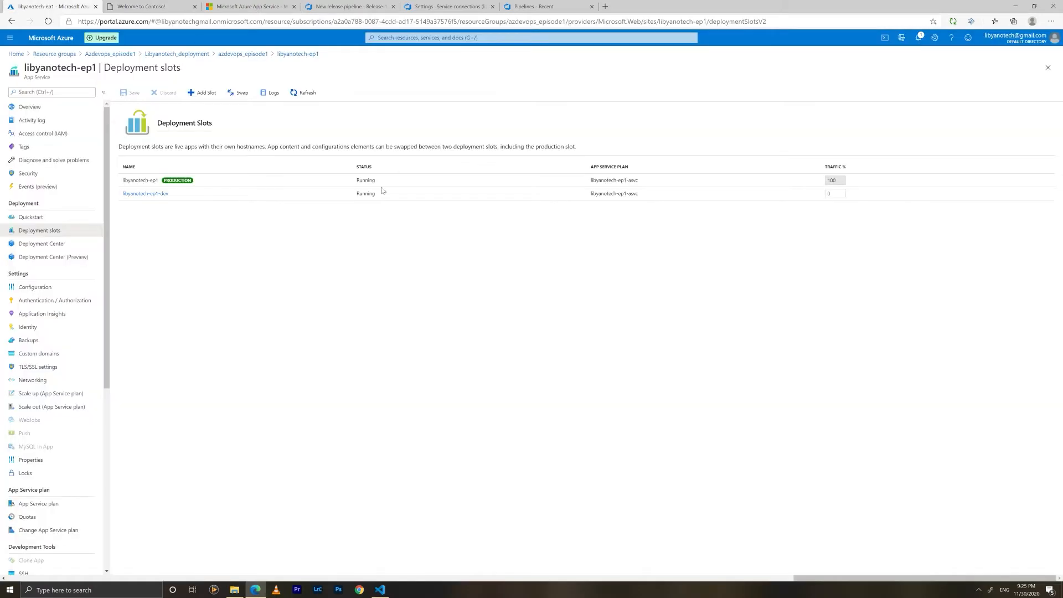
pyautogui.click(143, 6)
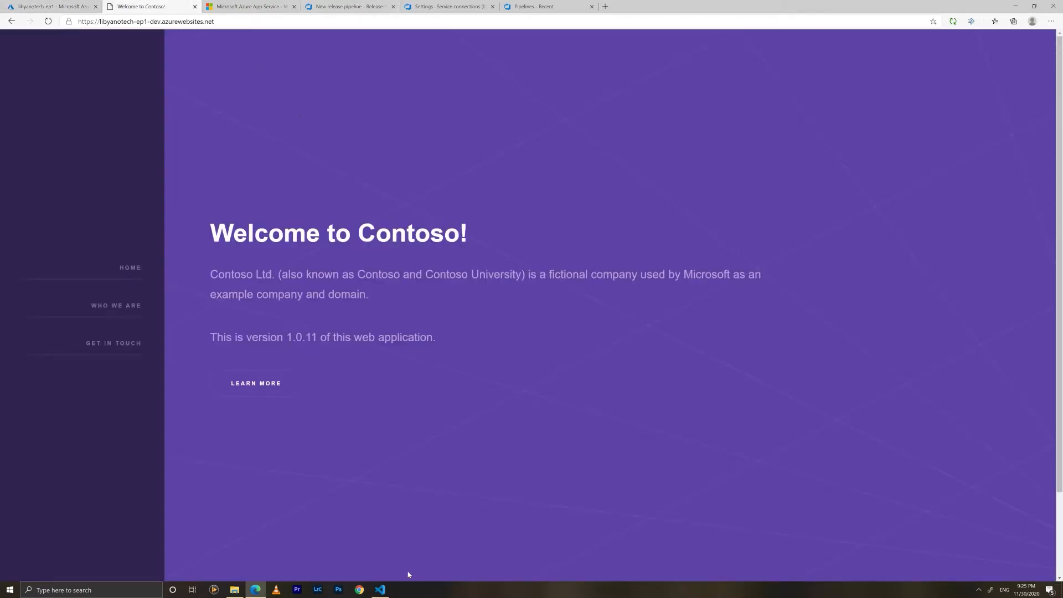
# - Review the YAML definition of the cicd_node pipeline in Azure DevOps, and return to the pipelines list
pyautogui.click(528, 6)
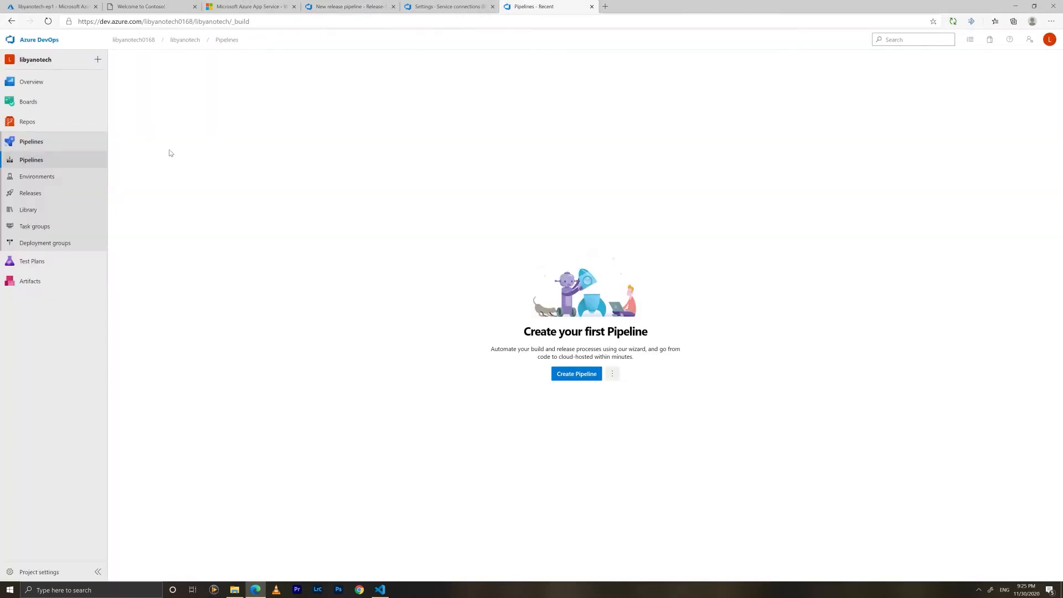
pyautogui.click(27, 156)
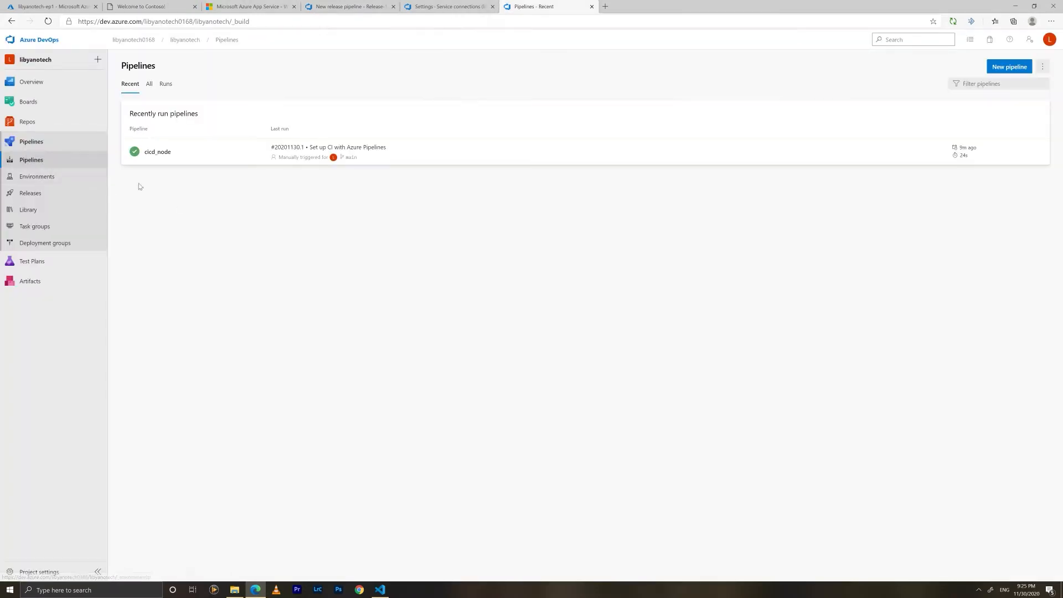
pyautogui.click(183, 151)
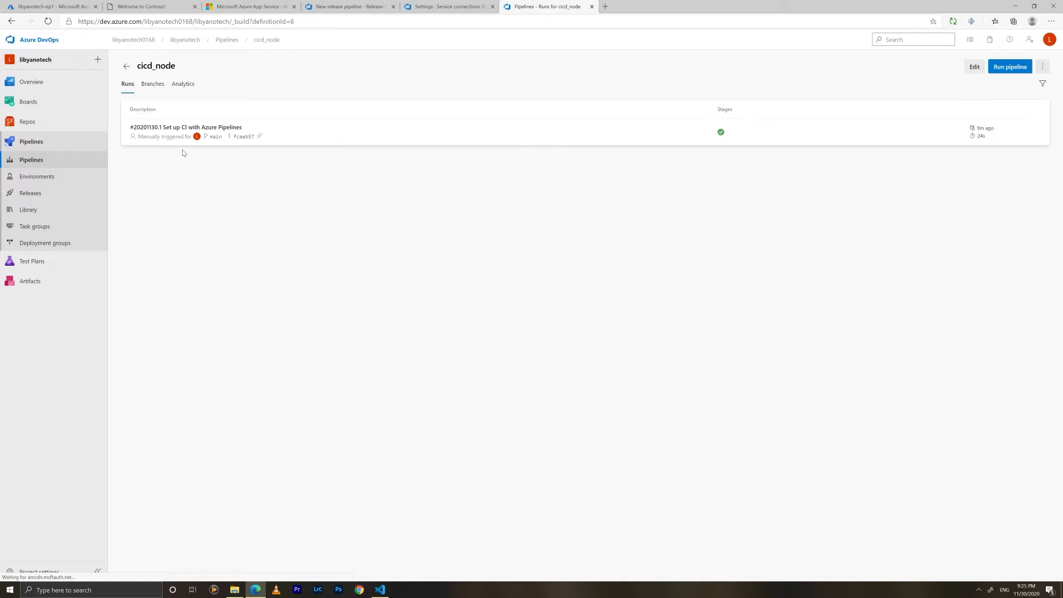
pyautogui.click(974, 66)
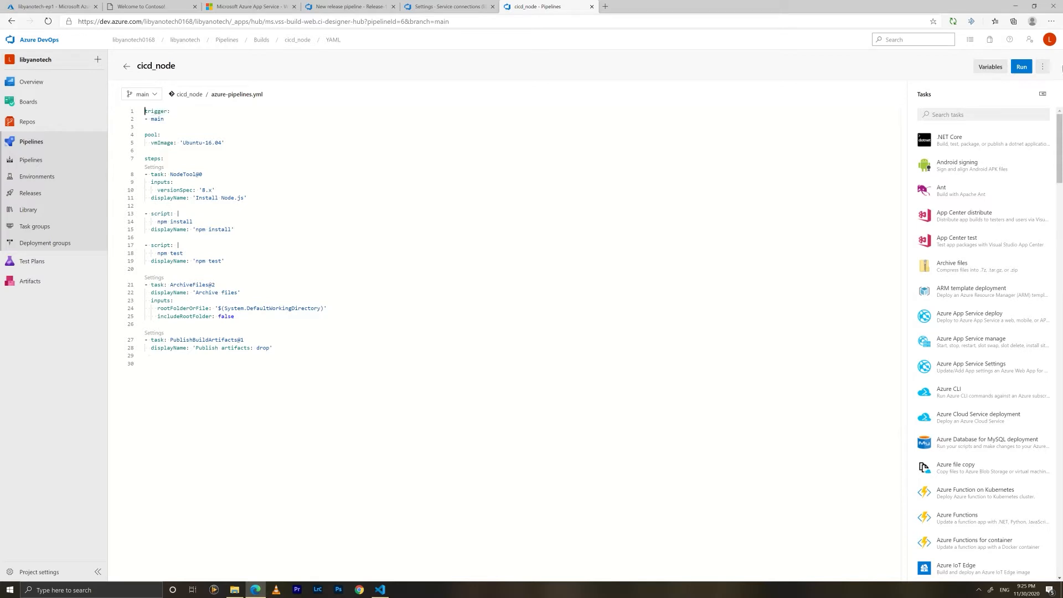
pyautogui.click(31, 160)
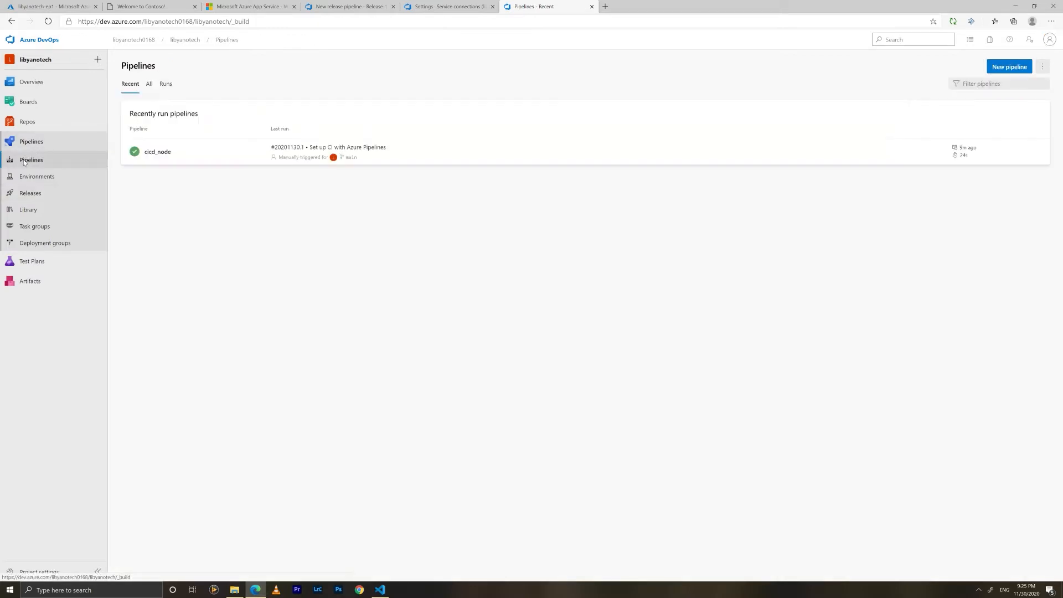
# - Switch to Visual Studio Code, close azure-pipelines.yml and open index.handlebars from the cicd_node views folder
pyautogui.click(380, 589)
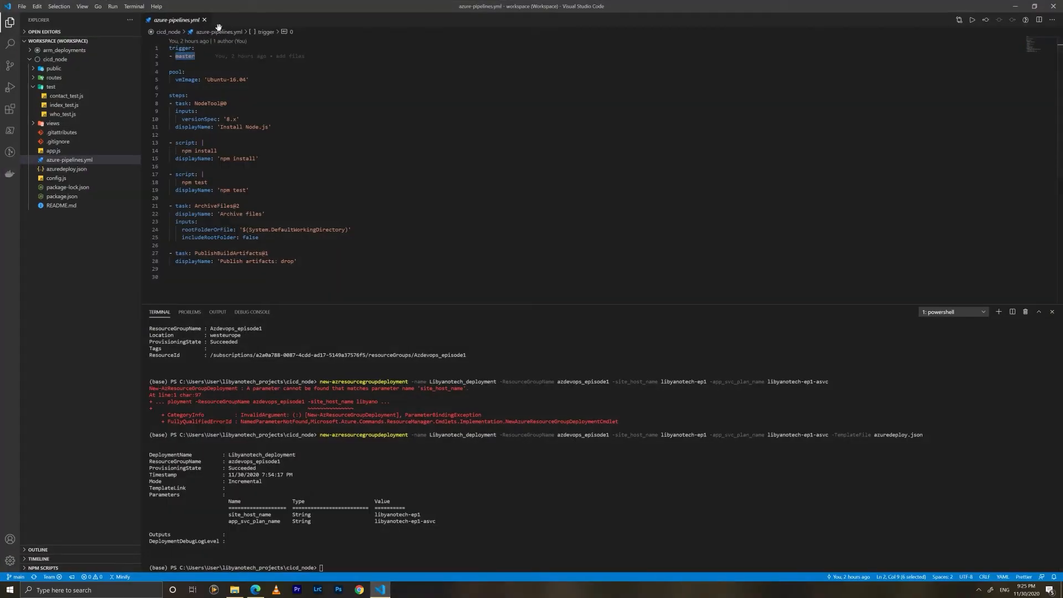
pyautogui.click(204, 20)
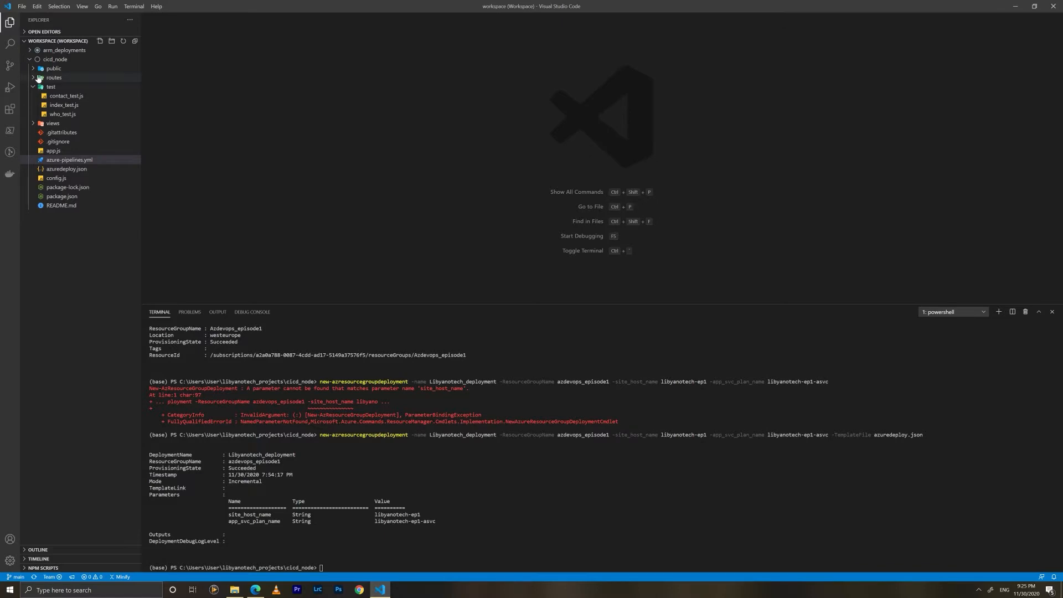
pyautogui.click(34, 125)
pyautogui.click(39, 124)
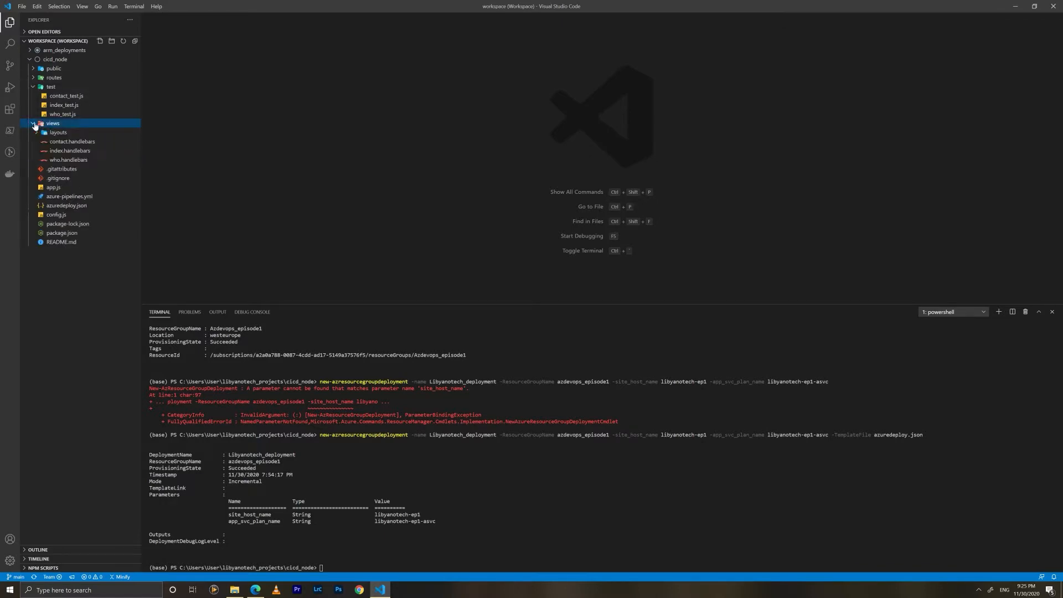
pyautogui.click(65, 151)
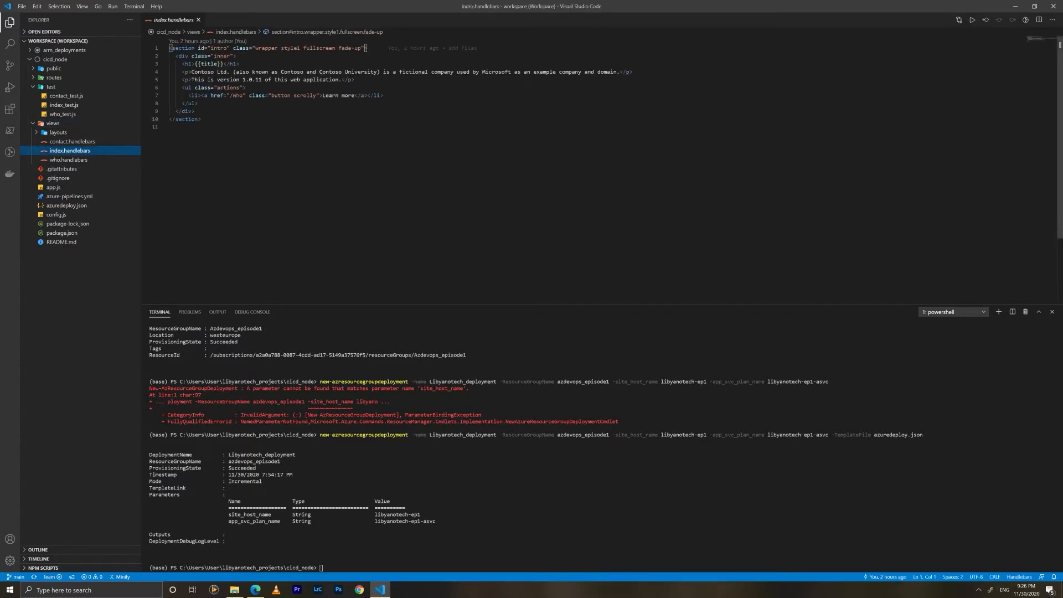
# - Replace the first "Contoso" in the company description paragraph with "Libyanotech", and save and close index.handlebars
pyautogui.doubleClick(201, 72)
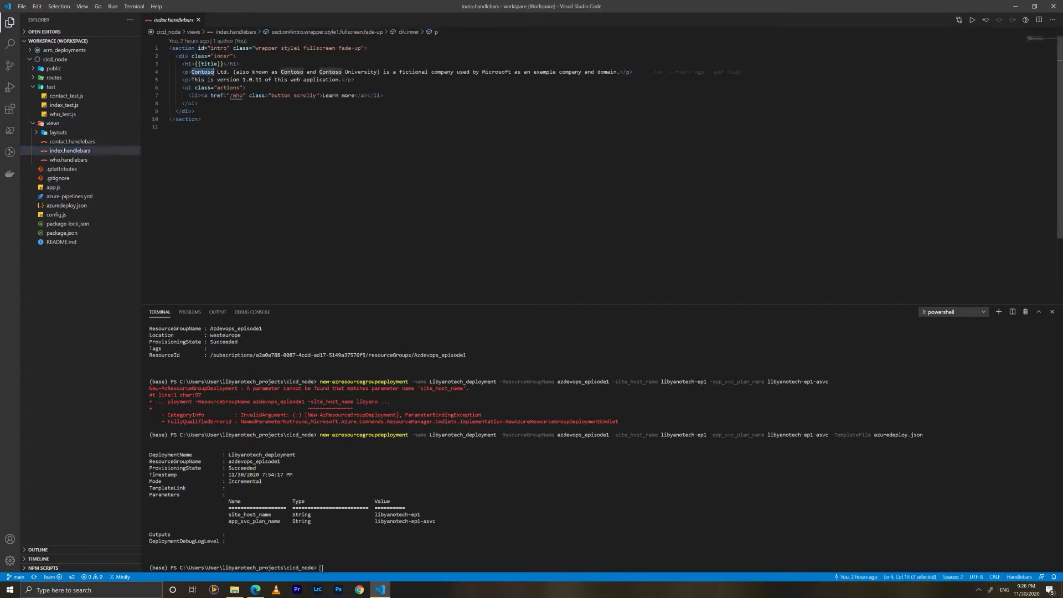
pyautogui.write('Libyanotech')
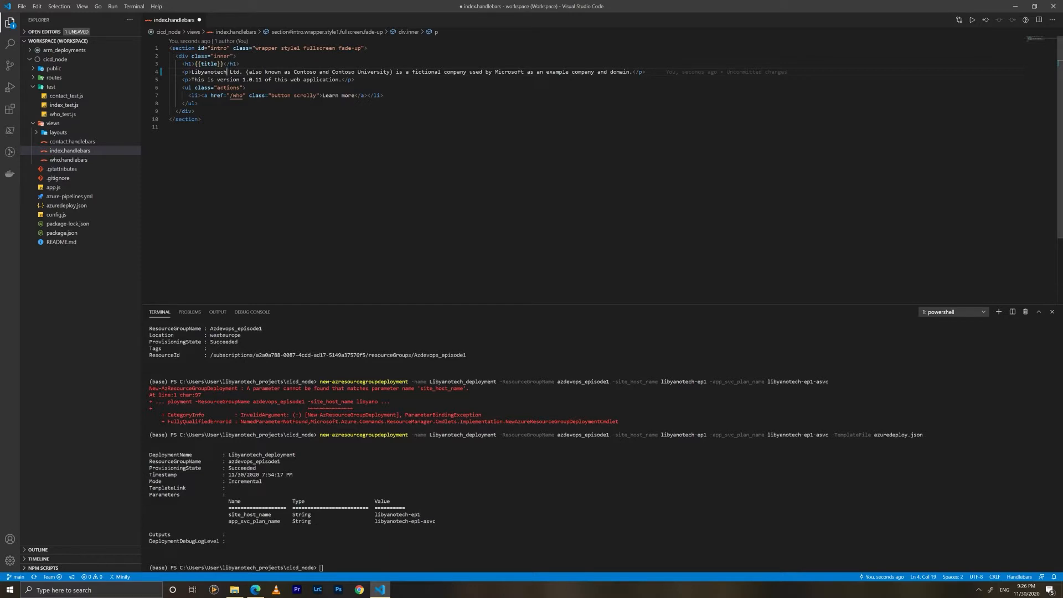
pyautogui.hotkey('ctrl', 's')
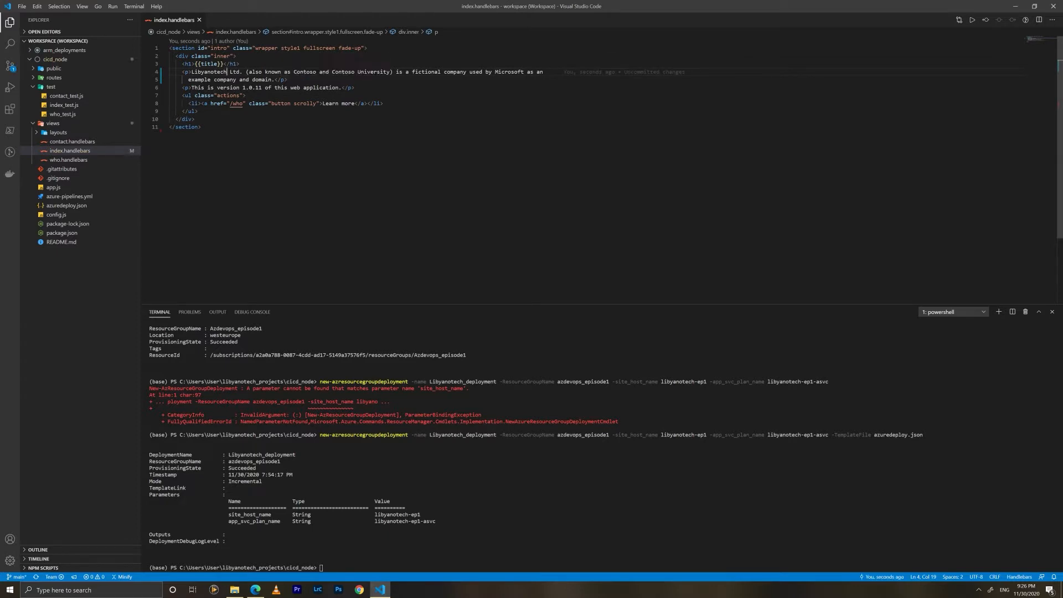
pyautogui.click(199, 20)
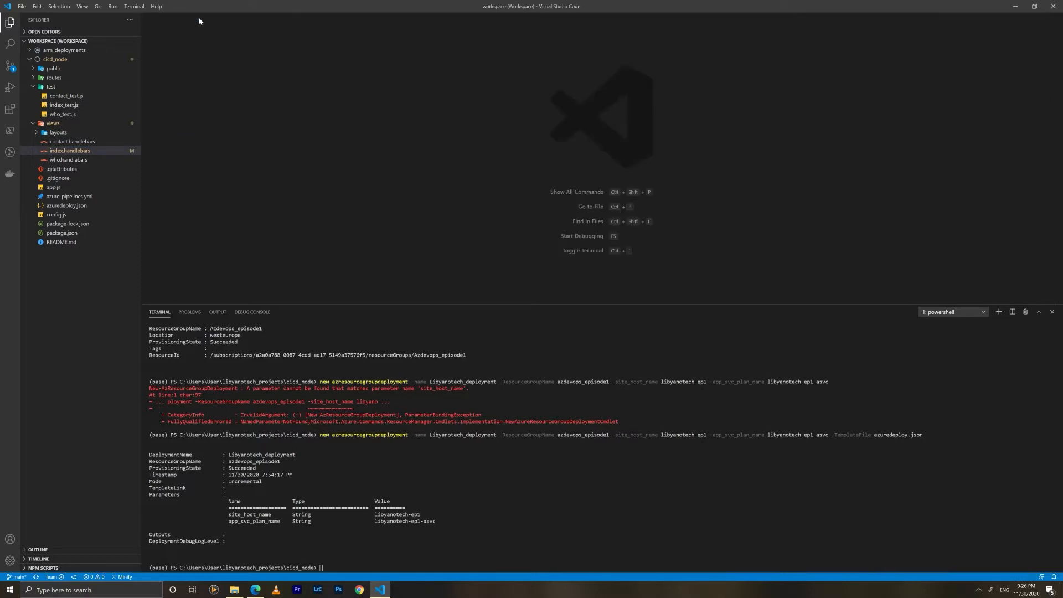
# - Stage index.handlebars and commit it to cicd_node with the message "changed contoso to libyanotech"
pyautogui.click(10, 67)
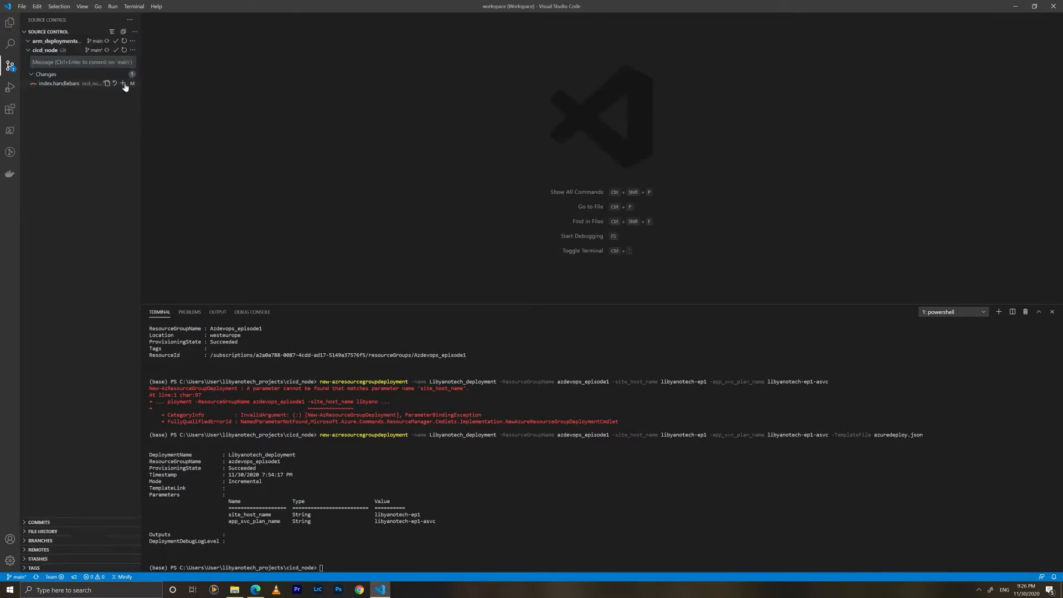
pyautogui.click(123, 84)
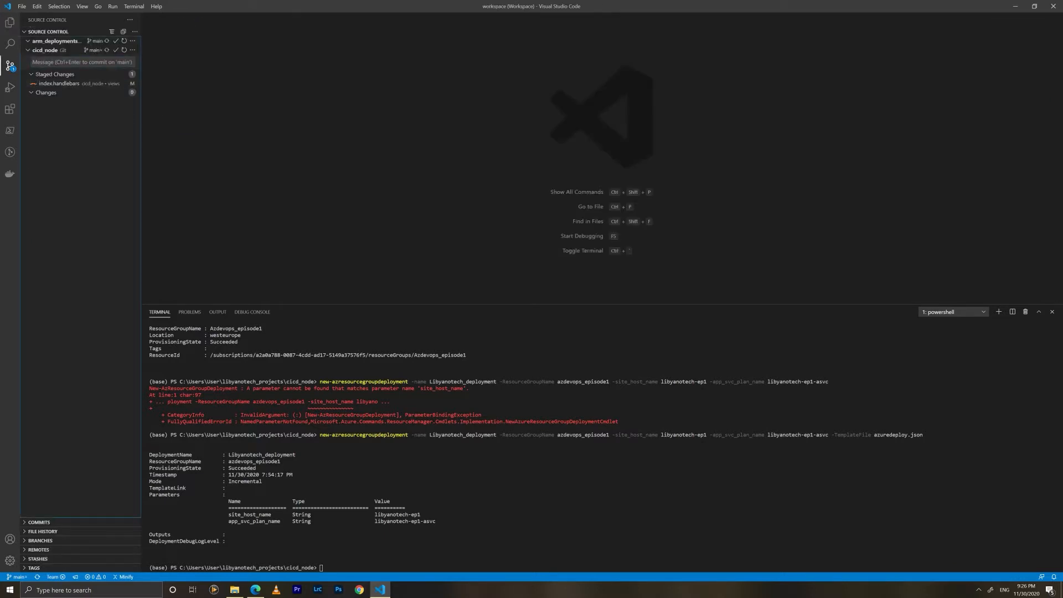
pyautogui.write('changed')
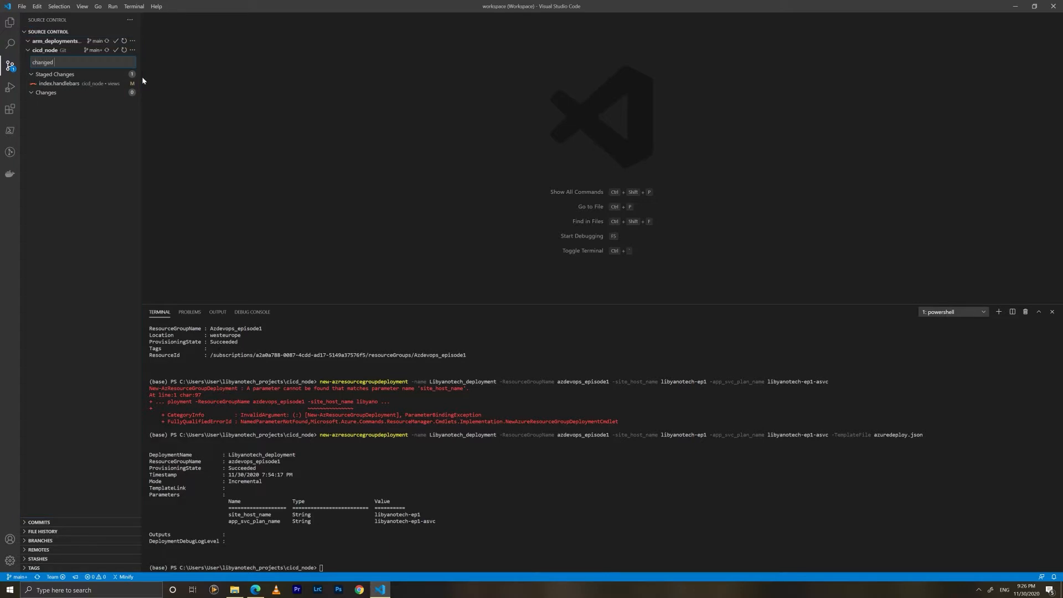
pyautogui.write(' contoso to libyanotech')
pyautogui.hotkey('ctrl', 'Return')
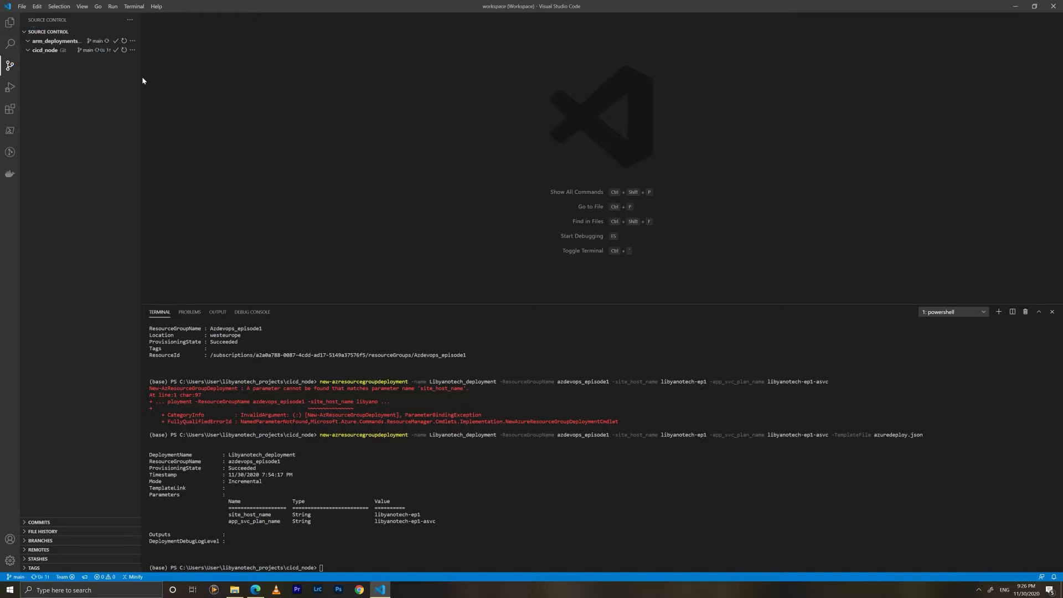
# - Try to push the cicd_node commit to the remote repository
pyautogui.click(133, 51)
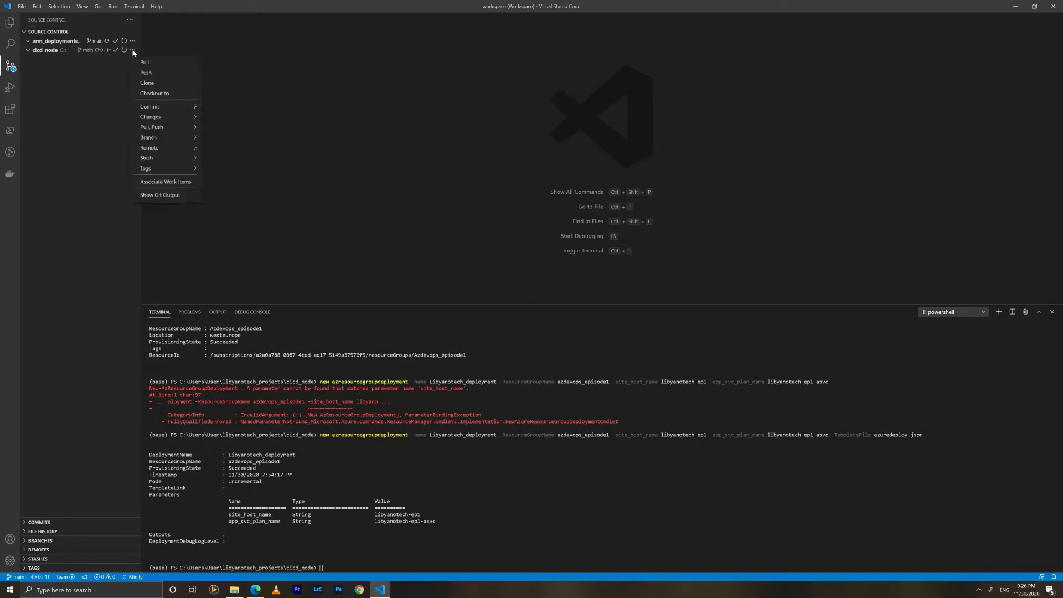
pyautogui.click(157, 74)
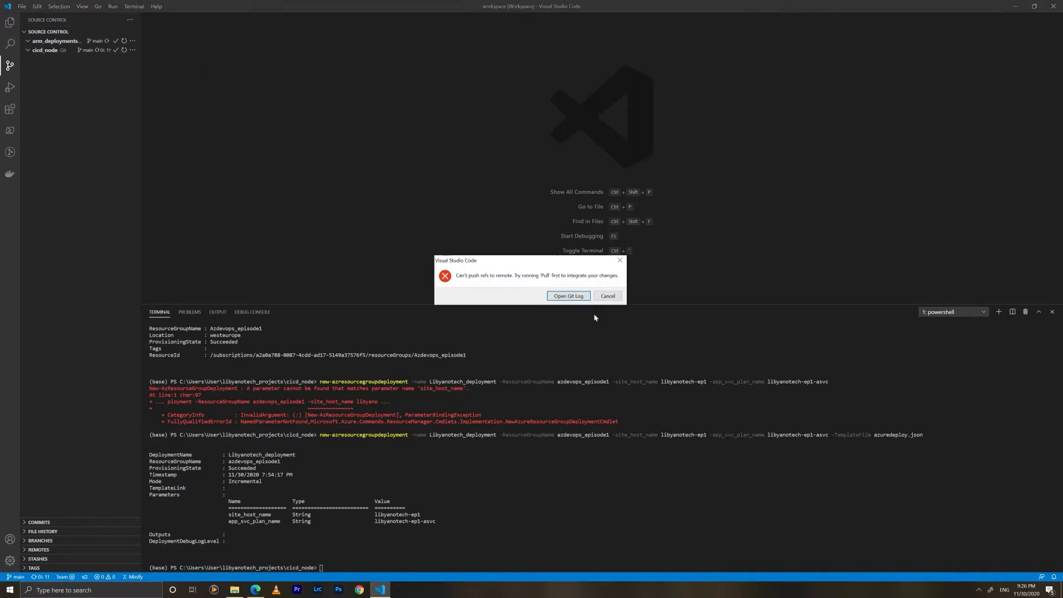
pyautogui.click(607, 296)
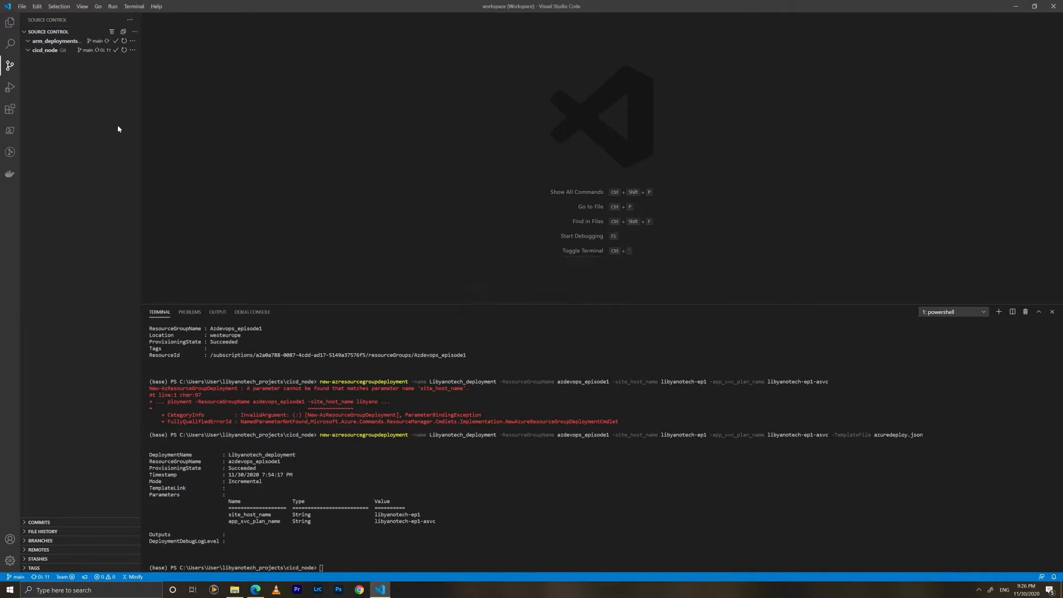
# - Pull the remote changes into cicd_node and push the main branch to the remote
pyautogui.click(132, 50)
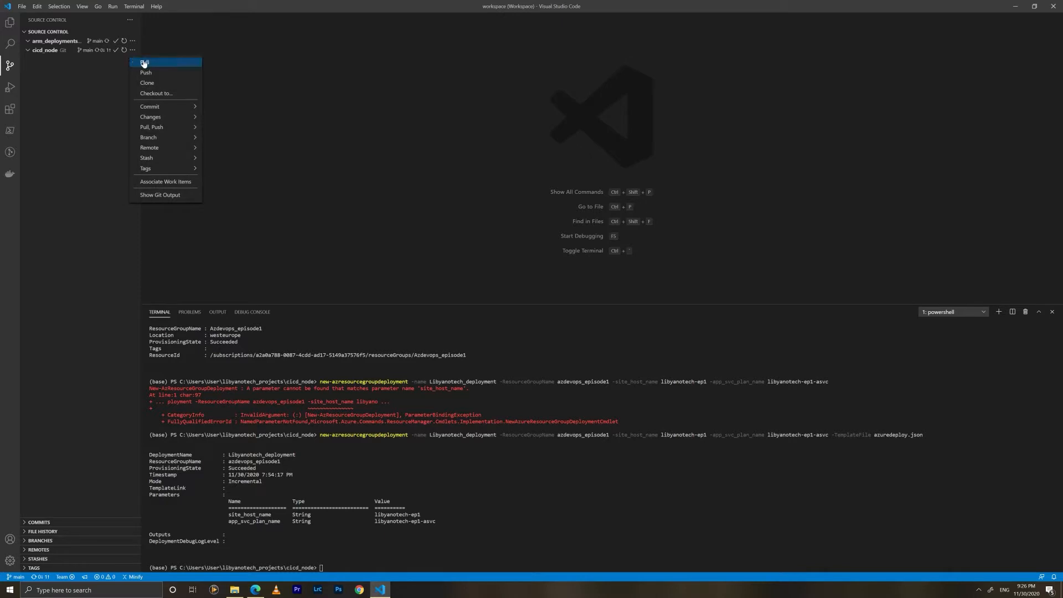
pyautogui.click(144, 62)
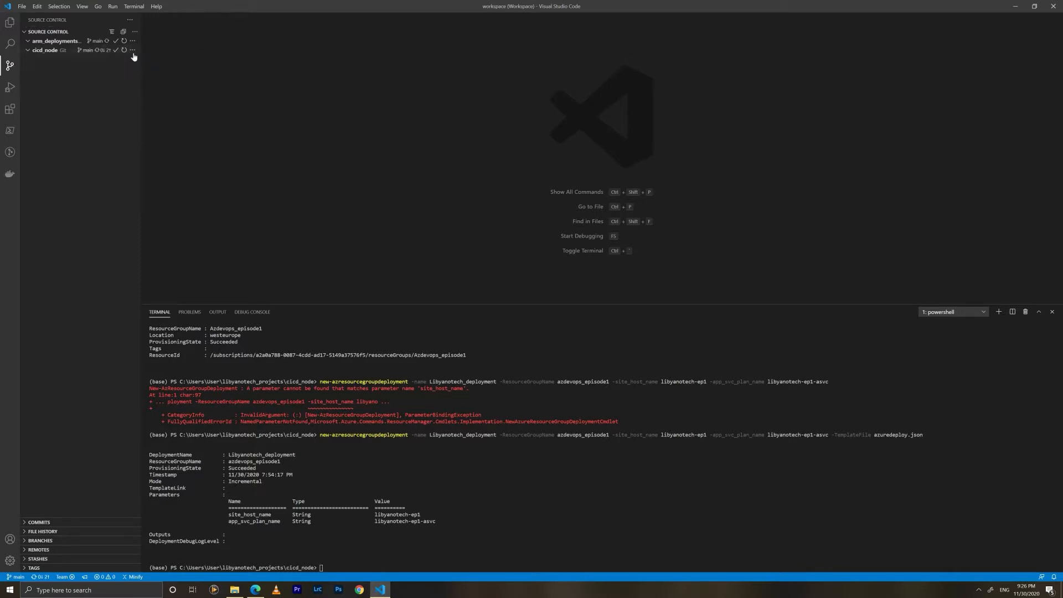
pyautogui.click(131, 50)
pyautogui.click(166, 72)
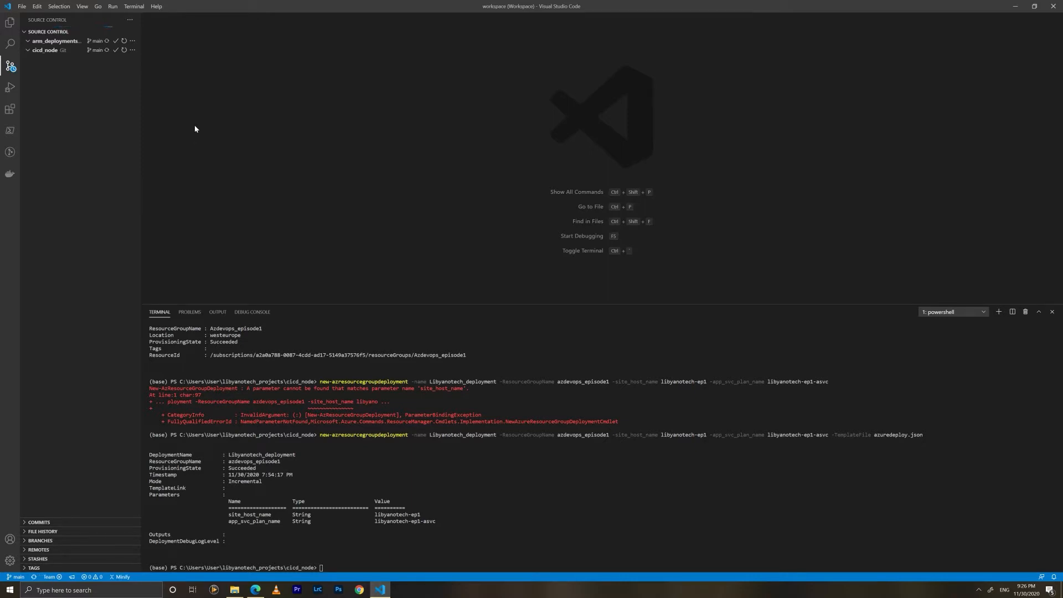
# - Switch to Azure DevOps in the browser and inspect the newest cicd_node run's job, including its npm test and Archive files logs
pyautogui.click(255, 589)
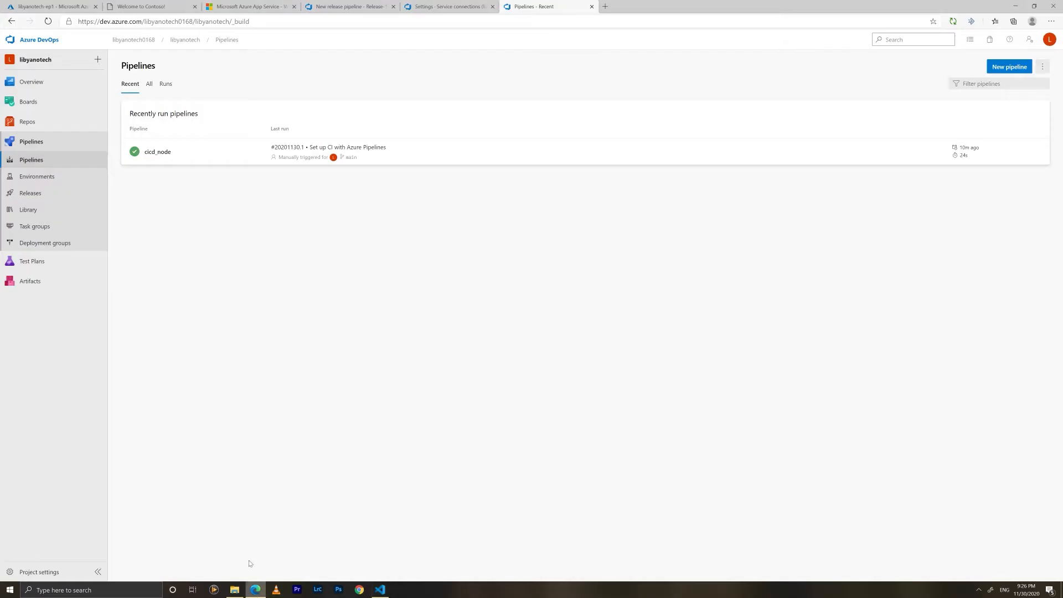
pyautogui.click(26, 161)
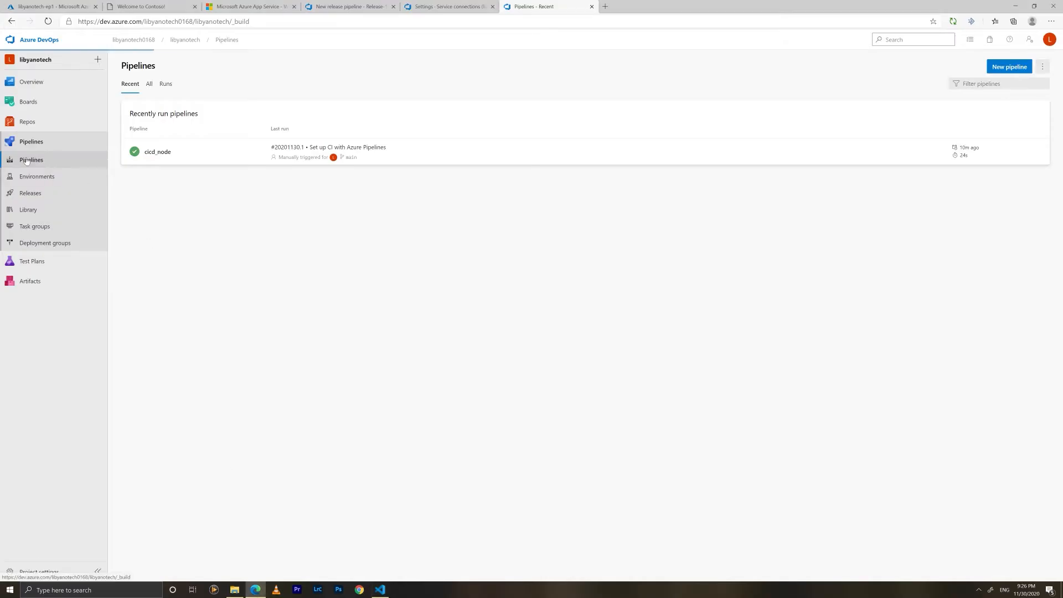
pyautogui.click(144, 151)
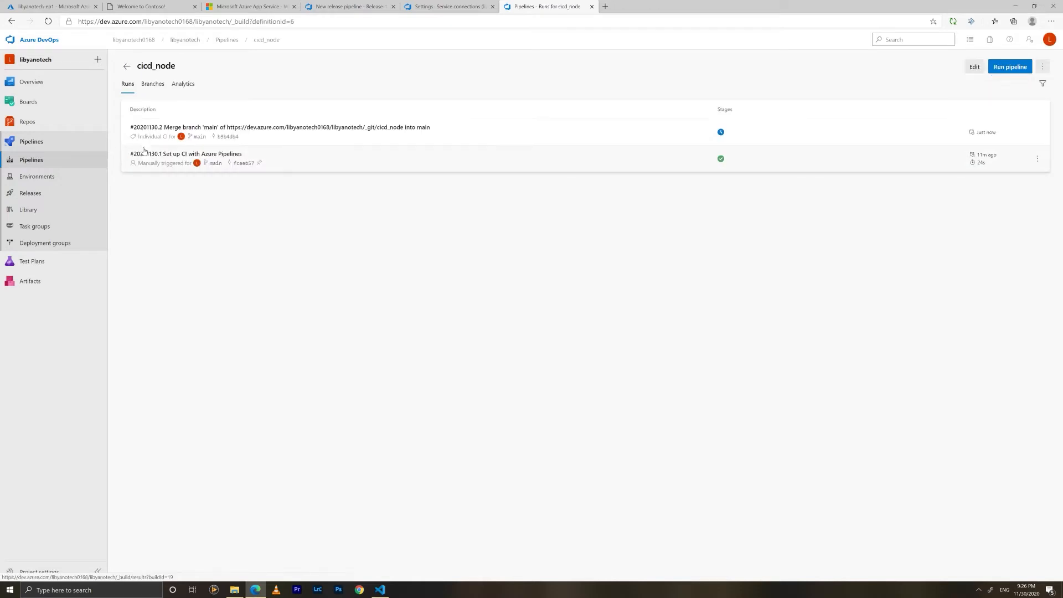
pyautogui.click(584, 125)
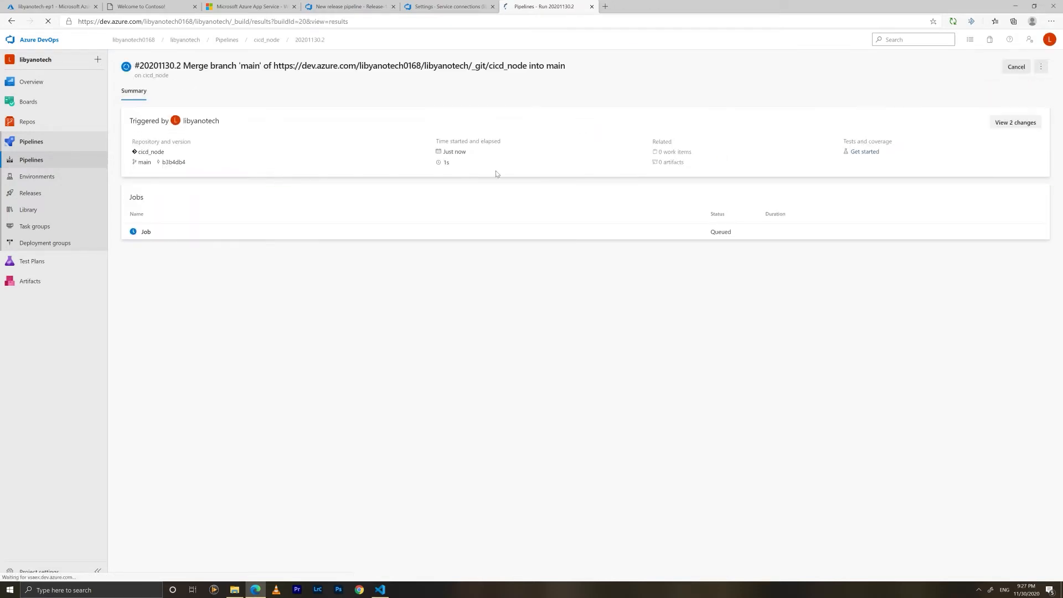
pyautogui.click(173, 235)
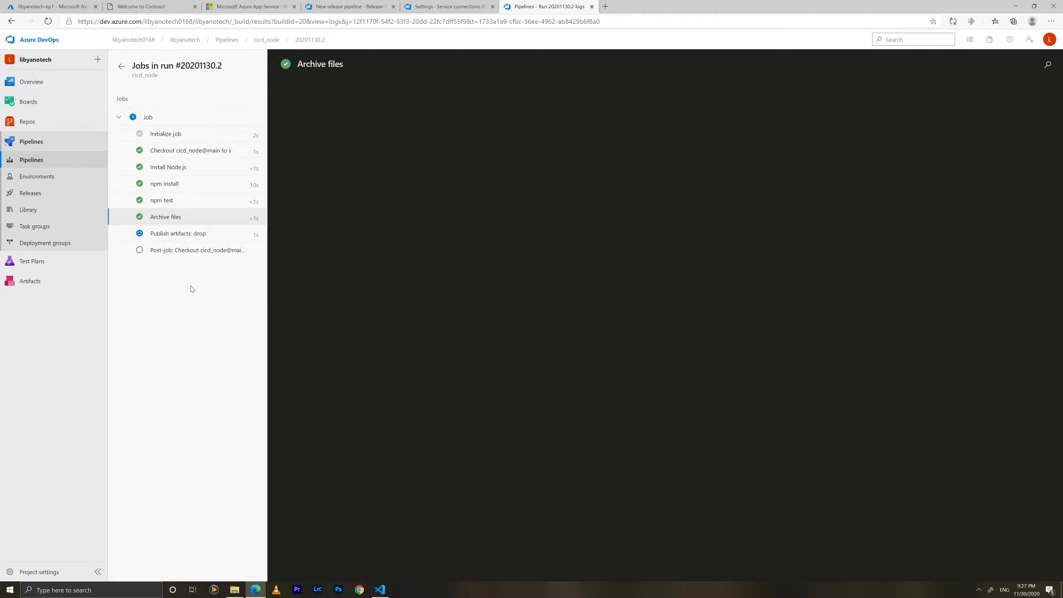
pyautogui.click(165, 200)
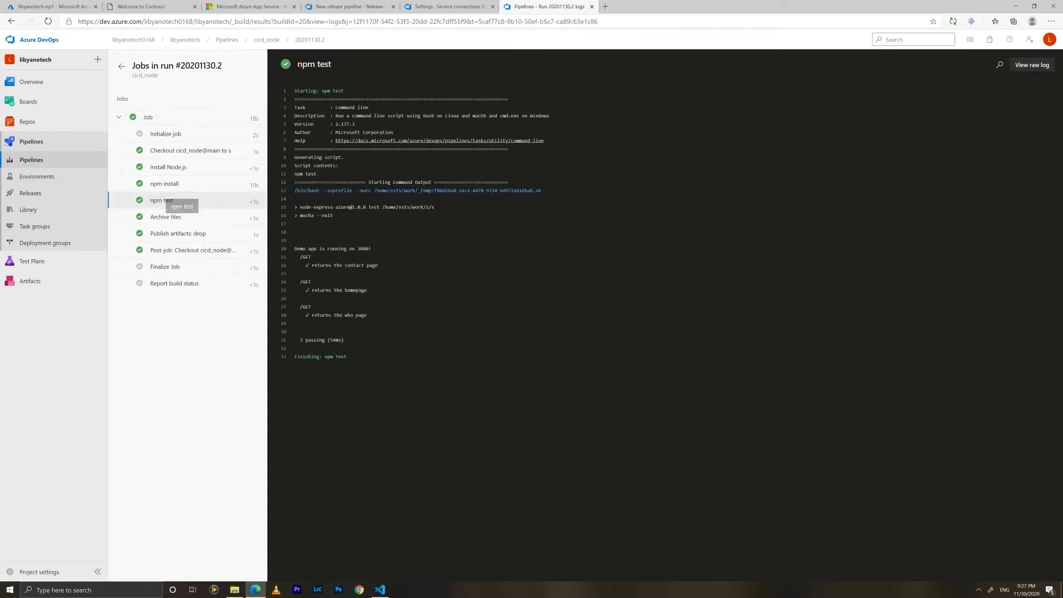
pyautogui.click(160, 217)
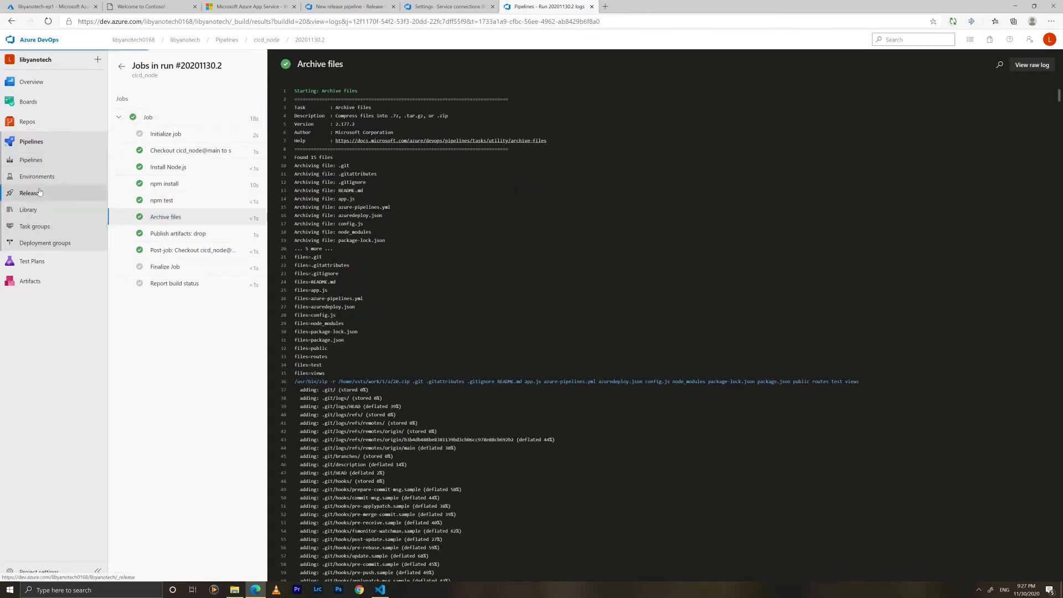
# - Show the releases of the New release pipeline and reload the page to check for a new release
pyautogui.click(39, 192)
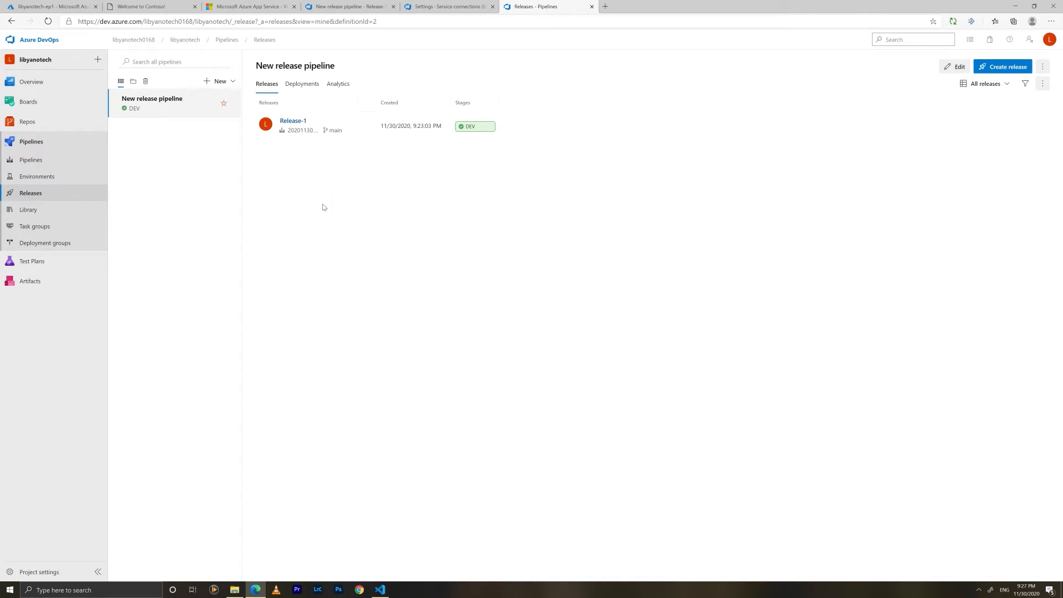
pyautogui.press('F5')
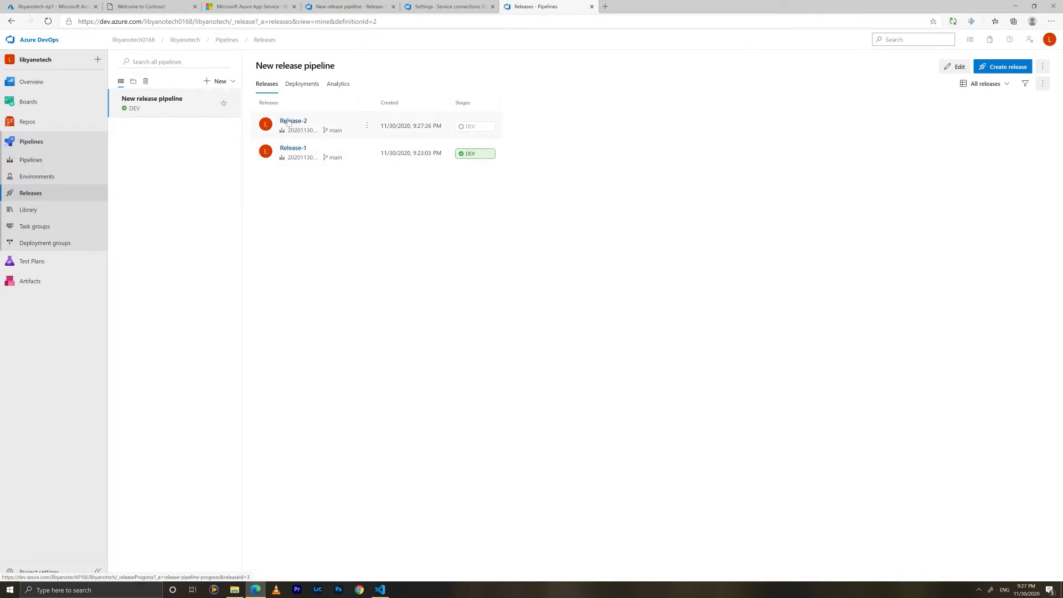
# - Open Release-2 of the New release pipeline and examine the DEV stage's deployment logs
pyautogui.click(288, 121)
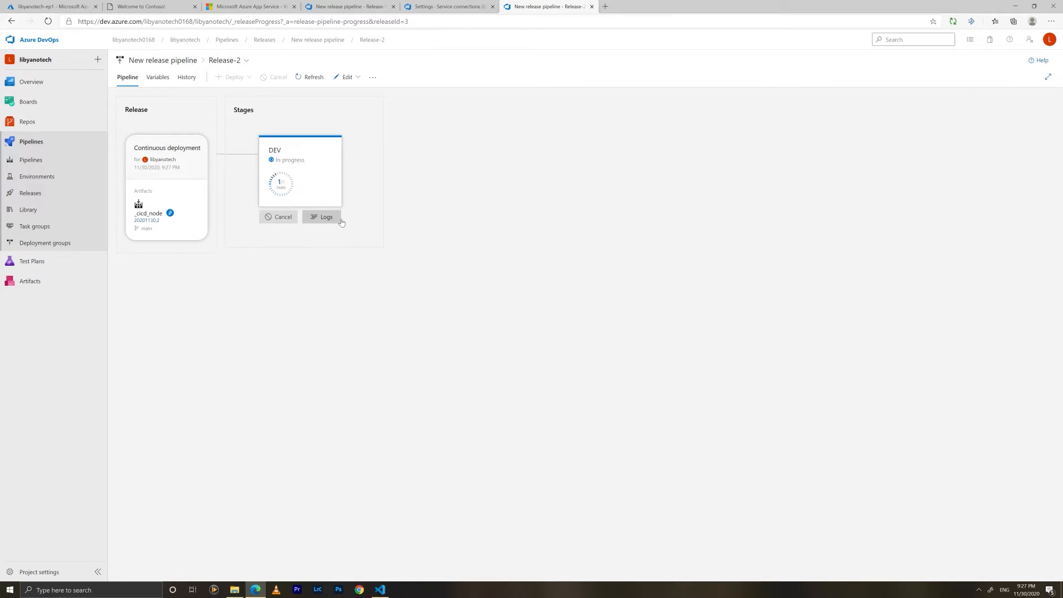
pyautogui.click(336, 218)
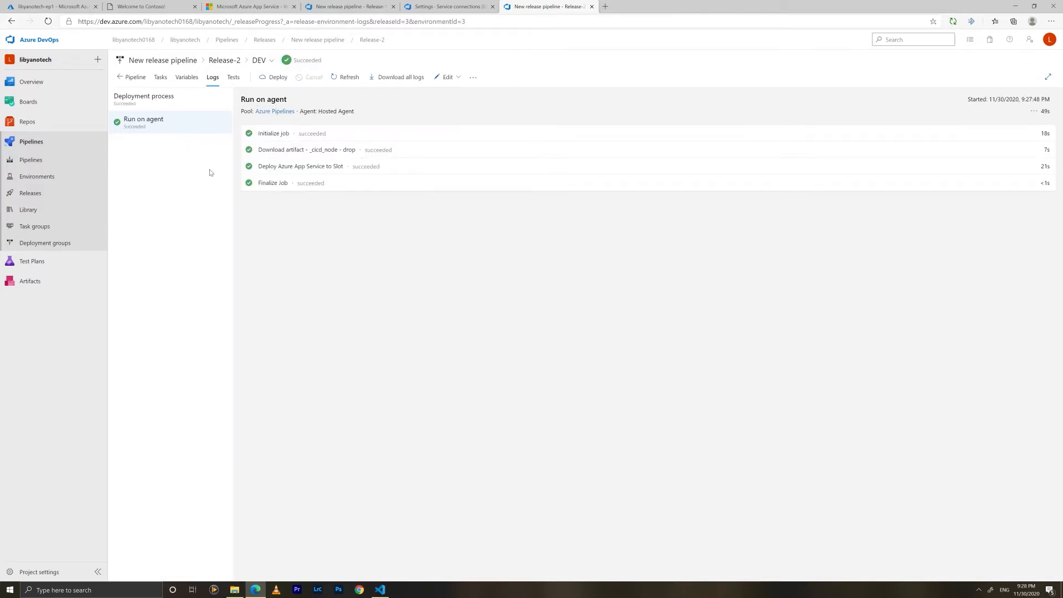
pyautogui.click(222, 66)
# - Show the deployed Contoso web app, reload it and check the company name at the start of the intro text
pyautogui.click(135, 5)
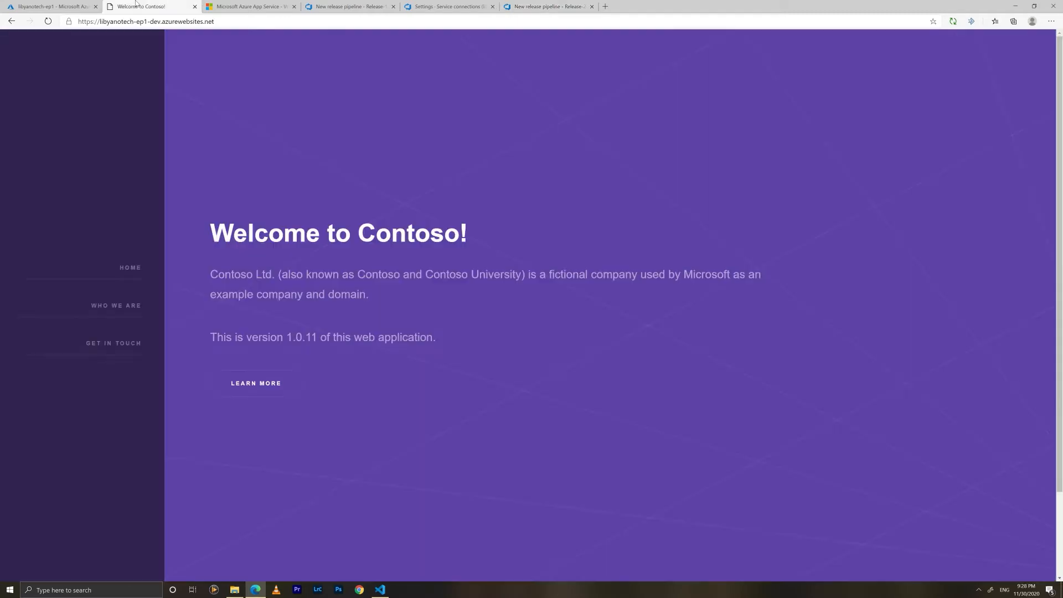
pyautogui.press('F5')
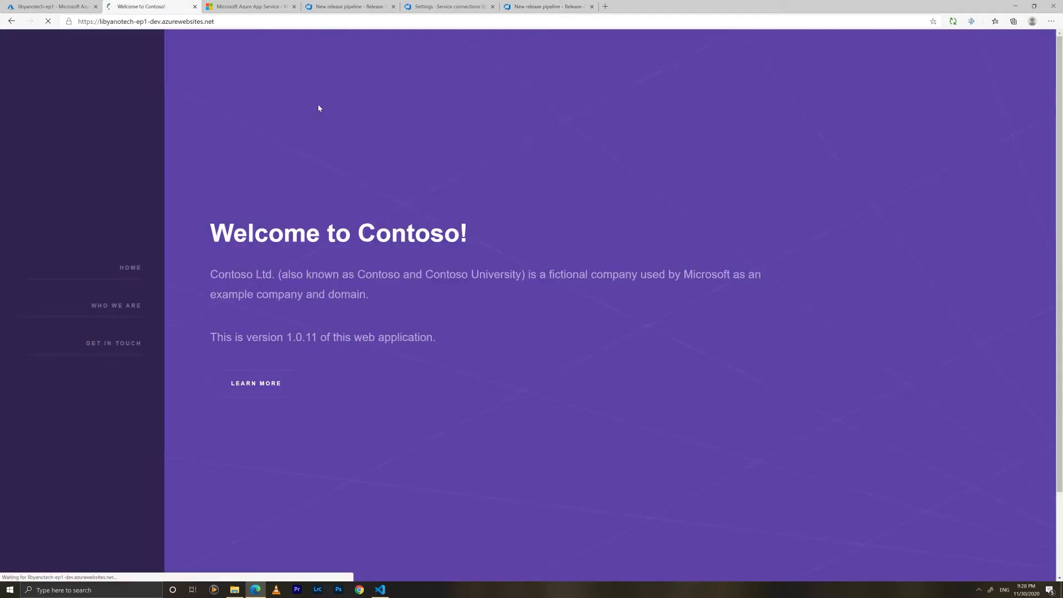
pyautogui.doubleClick(241, 274)
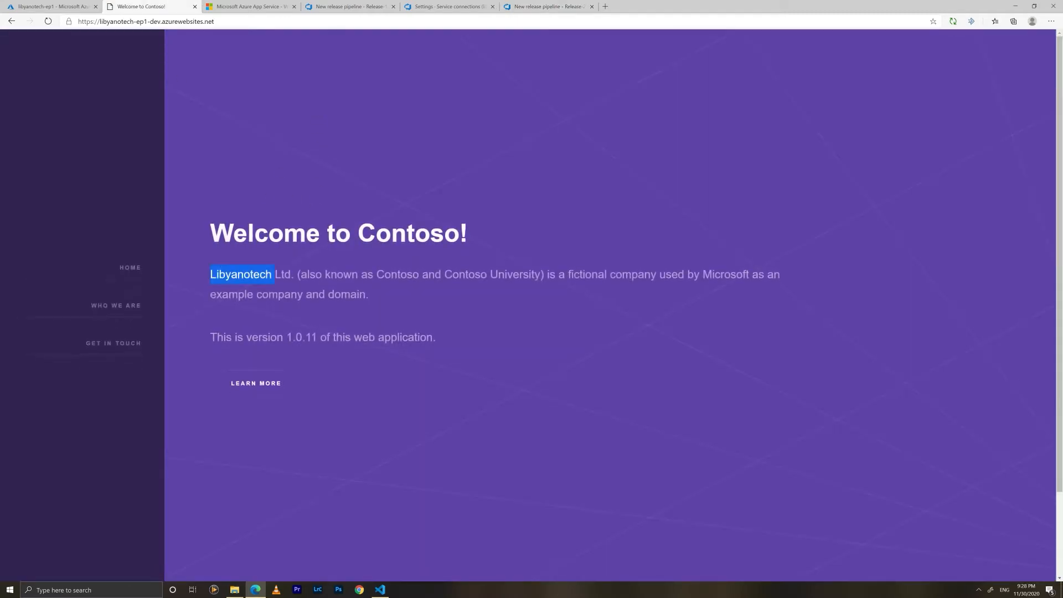
pyautogui.click(1016, 6)
pyautogui.click(10, 65)
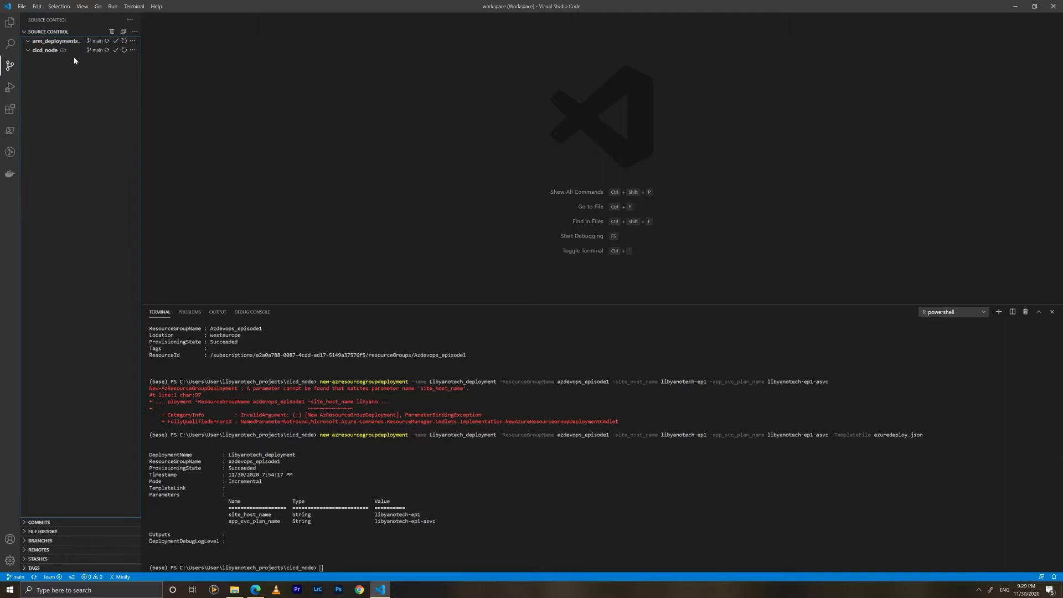
pyautogui.click(33, 52)
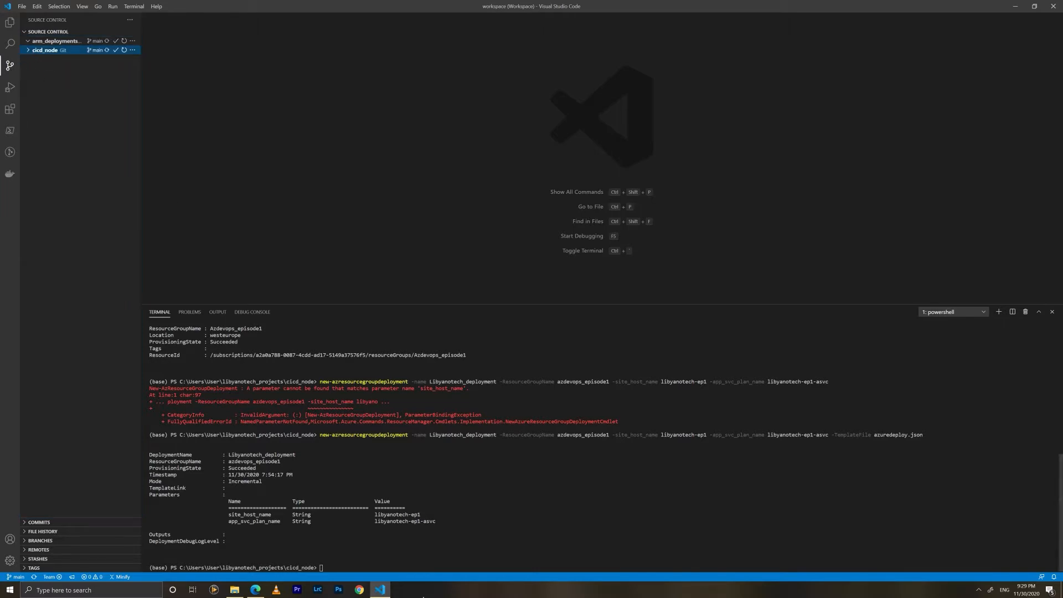
pyautogui.click(380, 590)
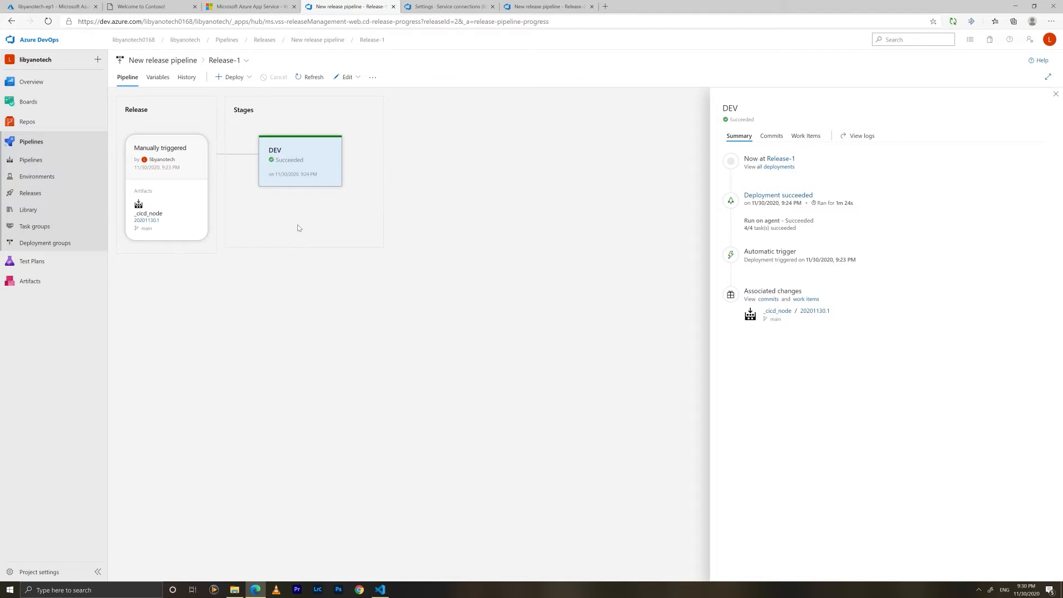
# - Open the branch policies of the cicd_node repository's main branch and review the minimum number of reviewers requirement
pyautogui.moveTo(25, 126)
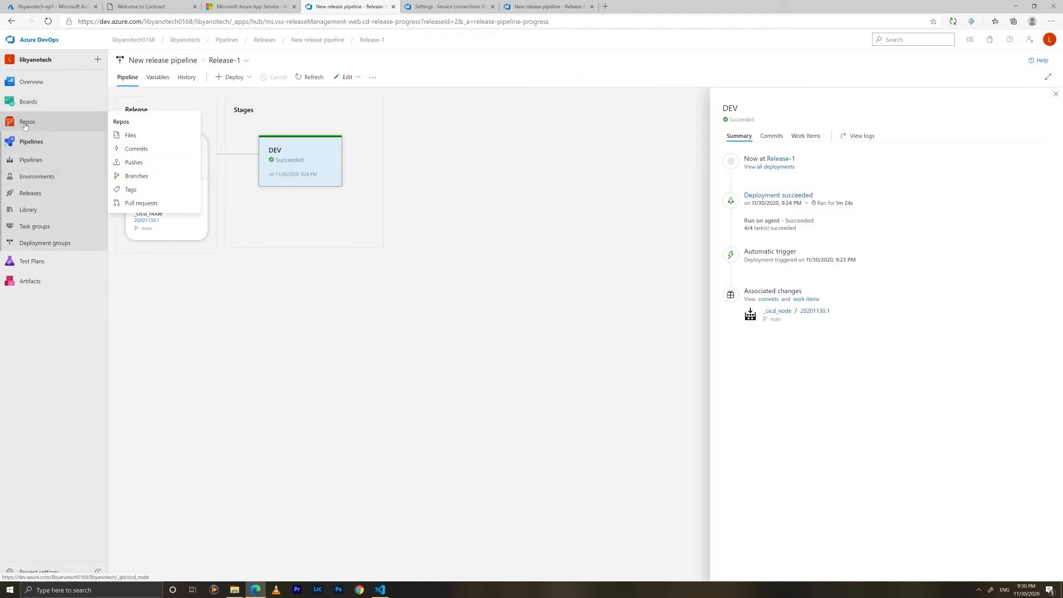
pyautogui.moveTo(32, 99)
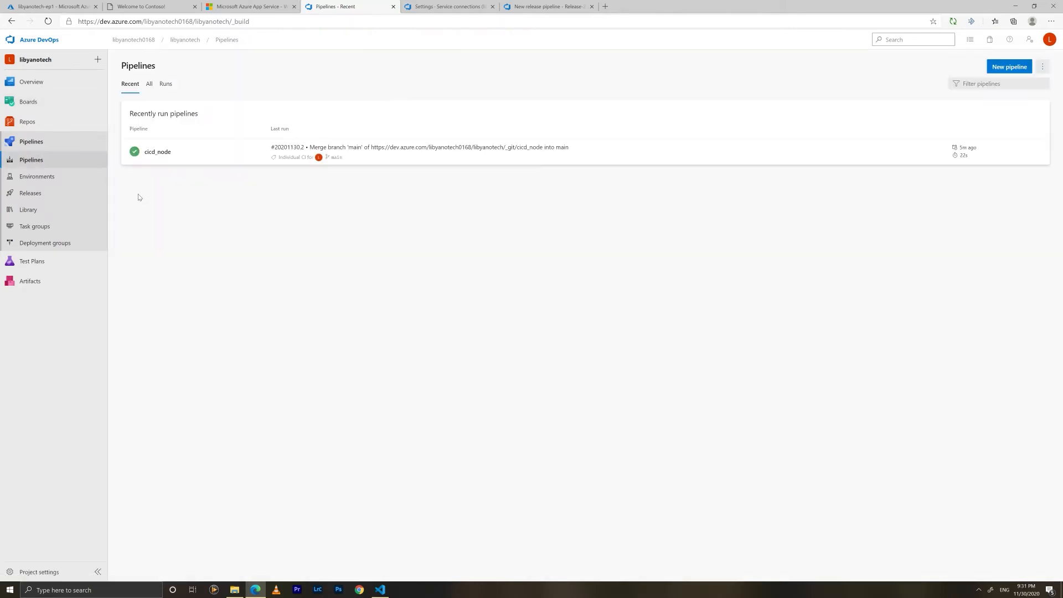
pyautogui.moveTo(47, 125)
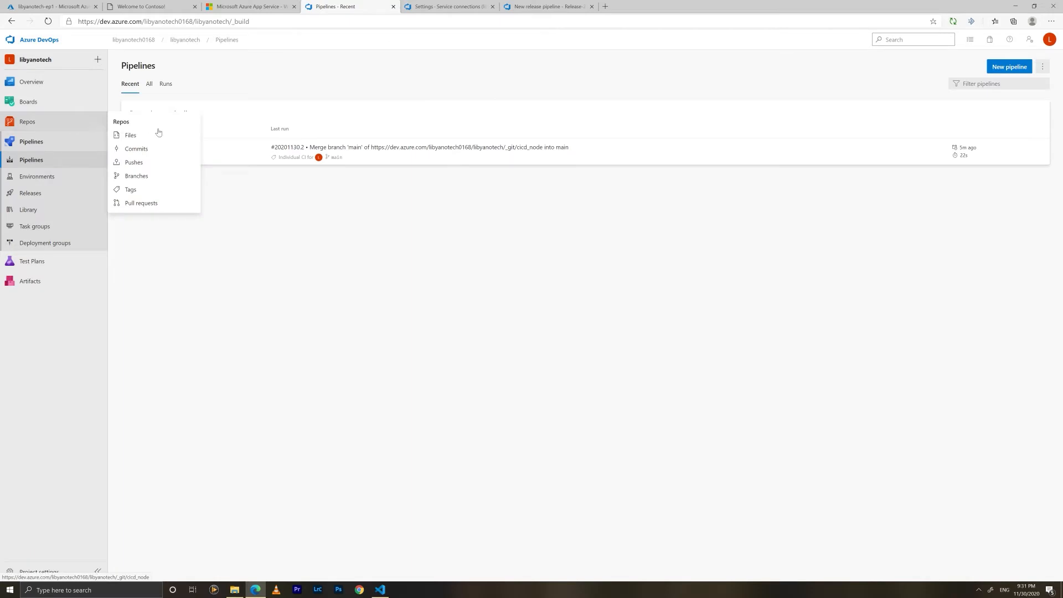
pyautogui.click(142, 177)
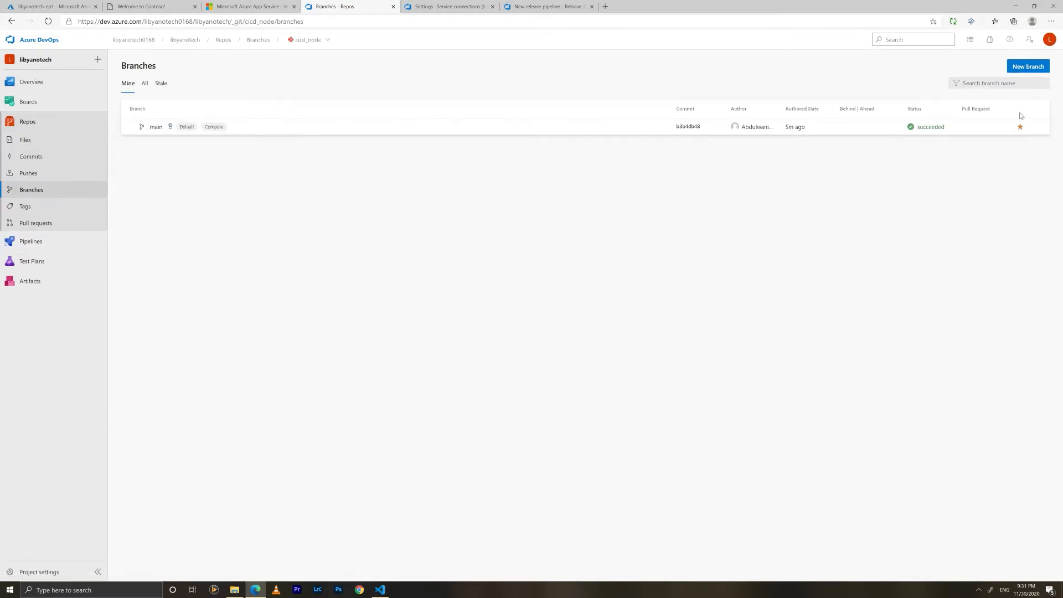
pyautogui.click(1040, 128)
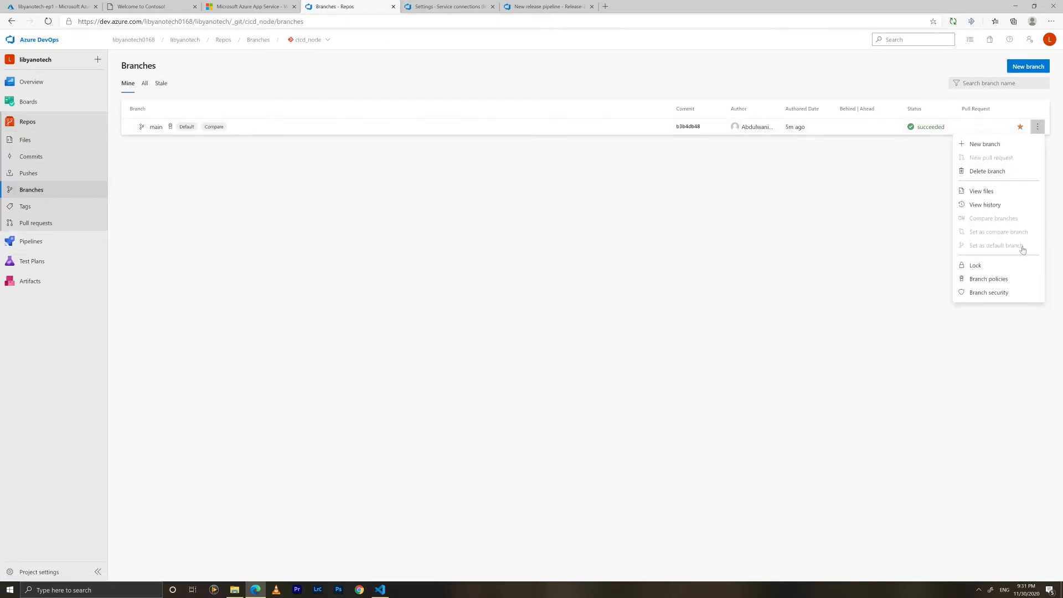
pyautogui.click(977, 281)
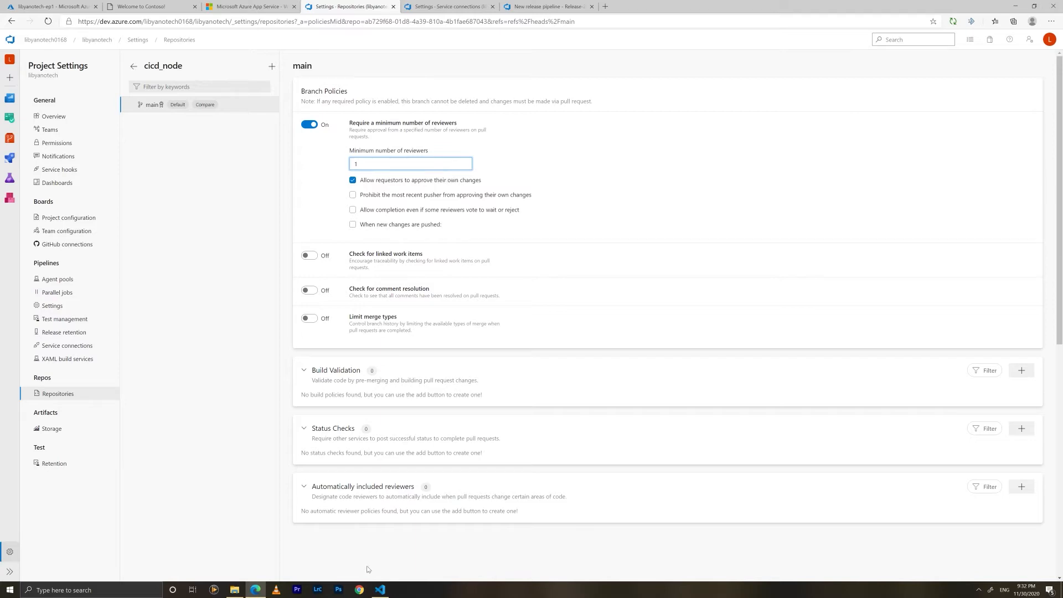
# - Switch to Visual Studio Code, replace the first "Contoso" on line 4 of index.handlebars with "hellosslsl" and save the file
pyautogui.click(380, 589)
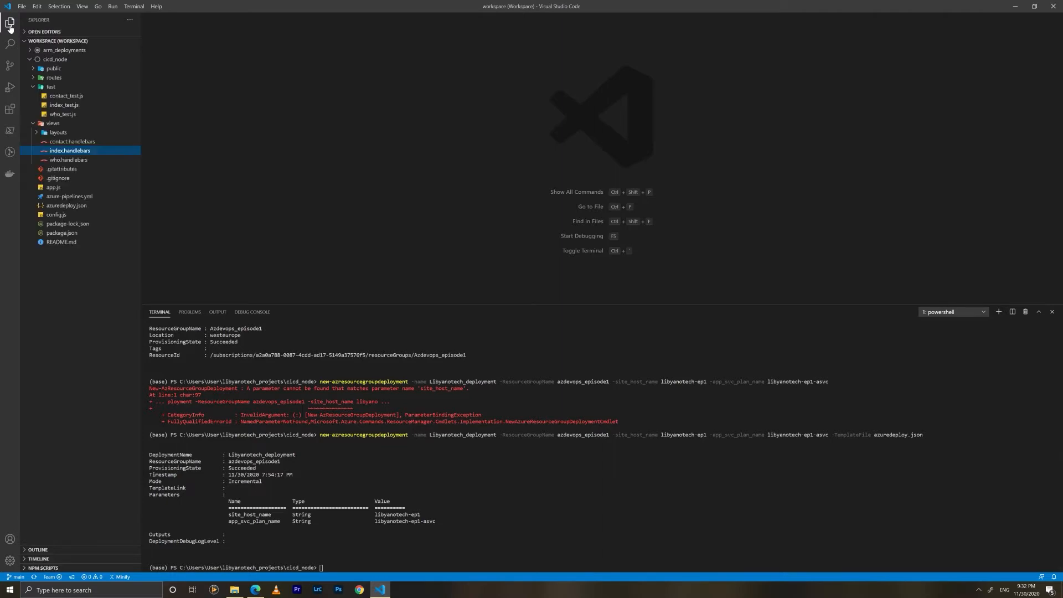
pyautogui.click(83, 152)
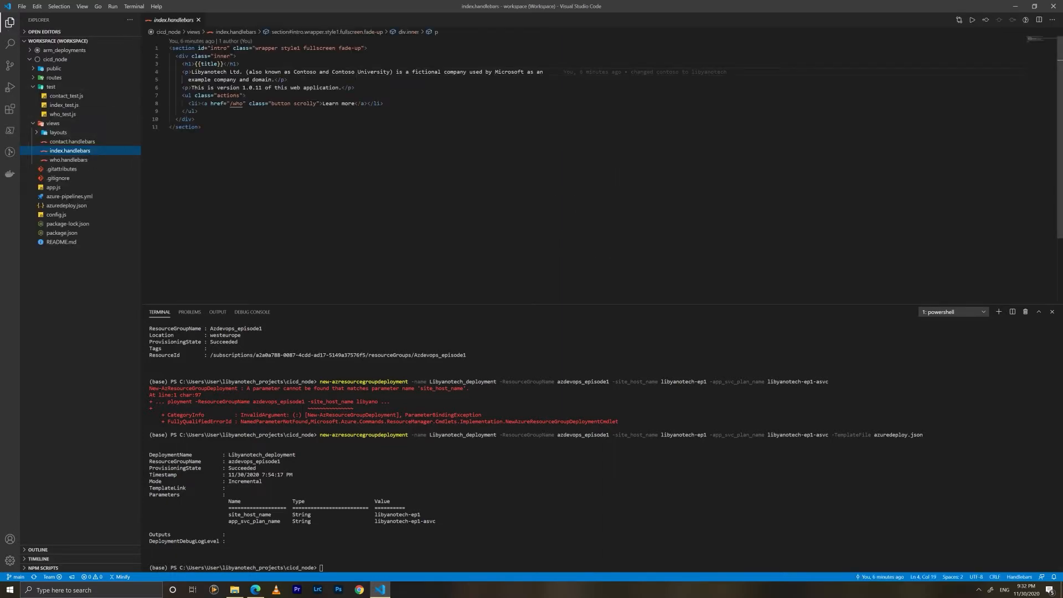
pyautogui.doubleClick(305, 72)
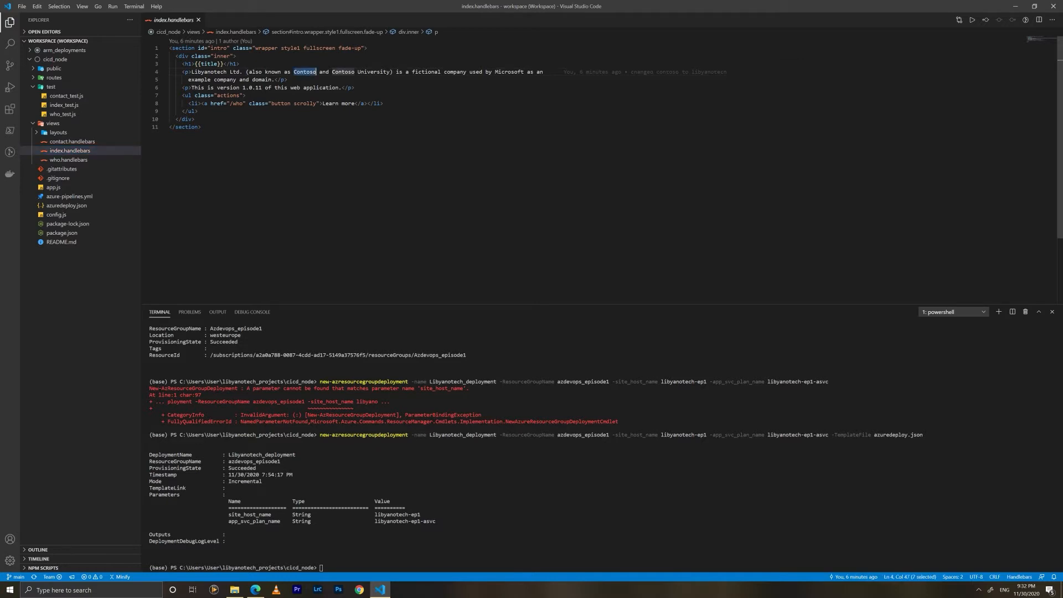
pyautogui.write('hellossls1')
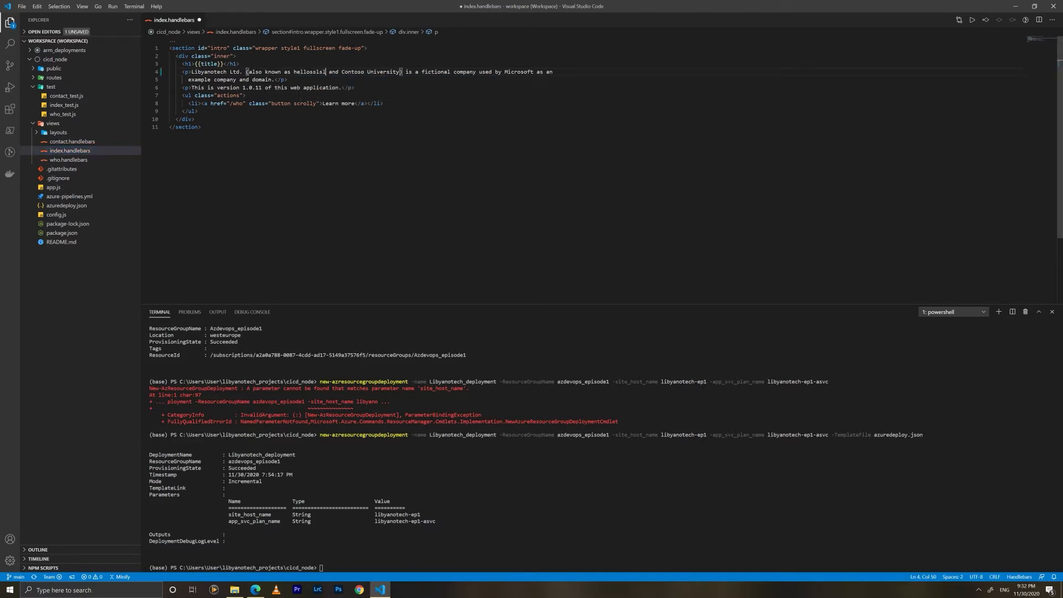
pyautogui.hotkey('ctrl', 's')
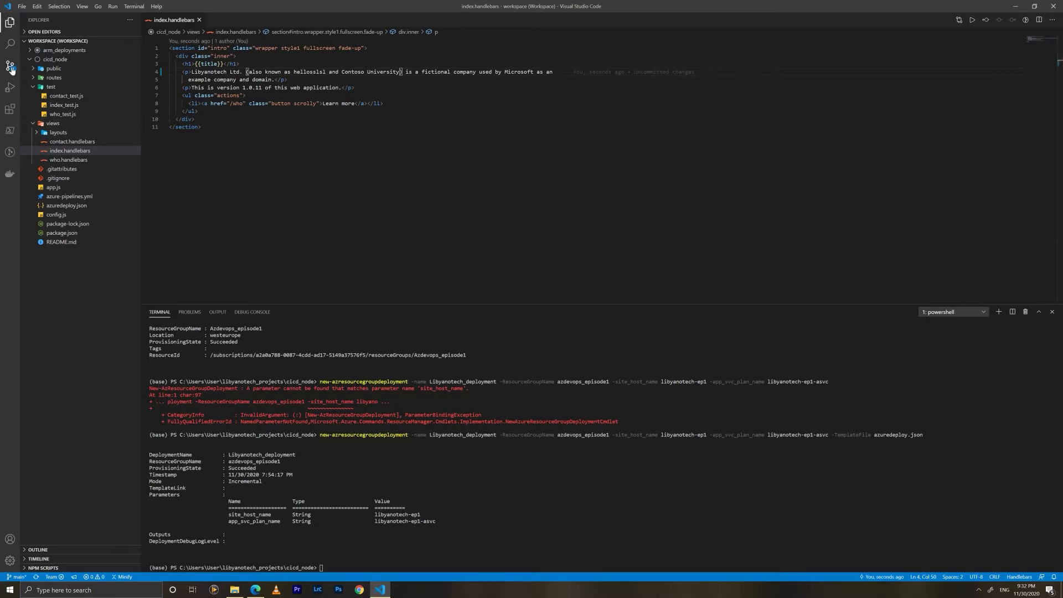
# - Stage the index.handlebars change in cicd_node and commit it with the message "test"
pyautogui.click(10, 65)
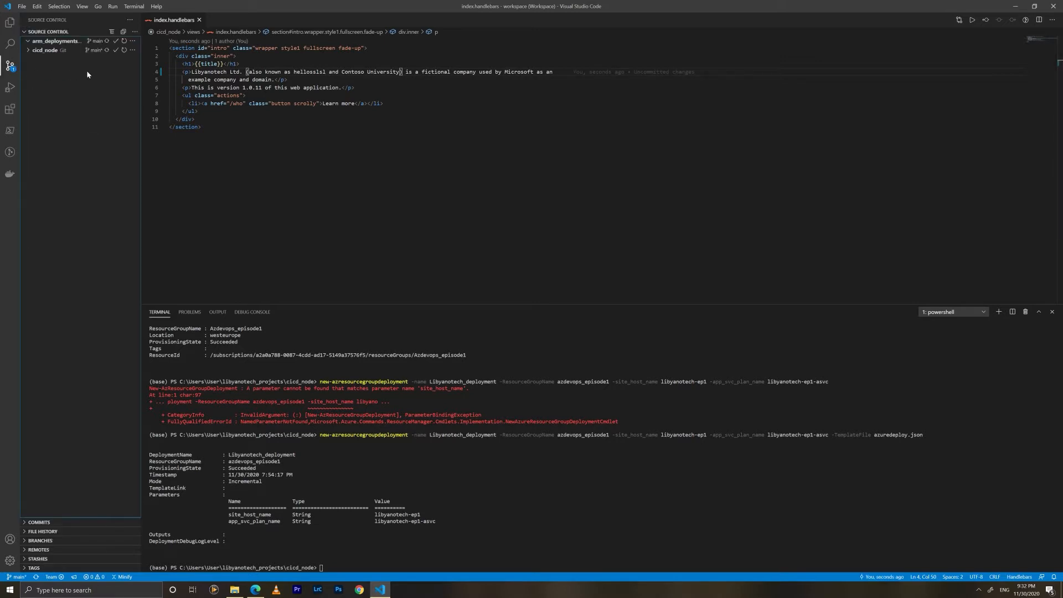
pyautogui.click(28, 50)
pyautogui.click(122, 83)
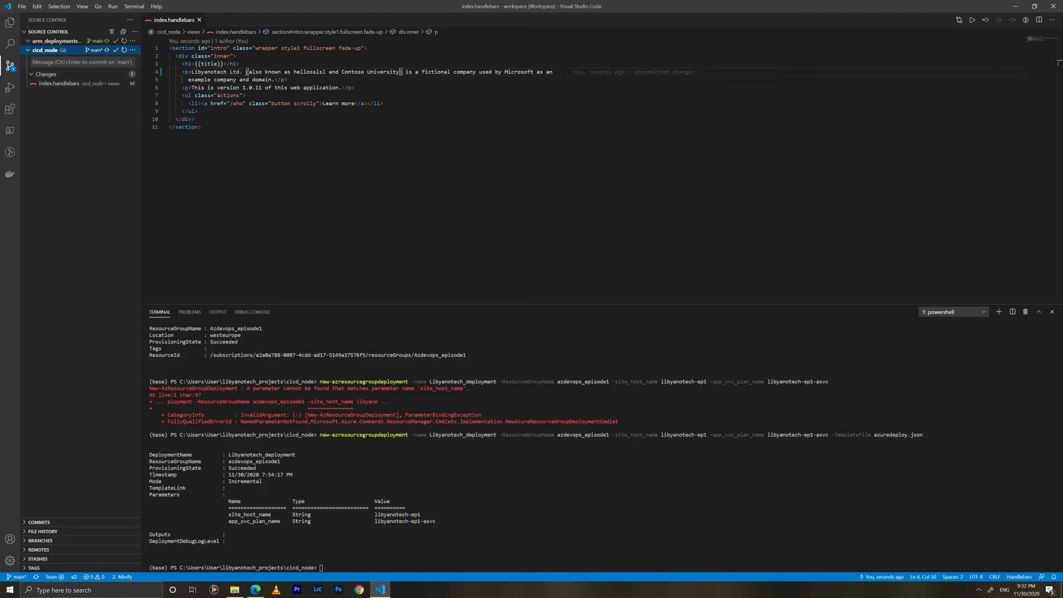
pyautogui.click(105, 62)
pyautogui.write('test')
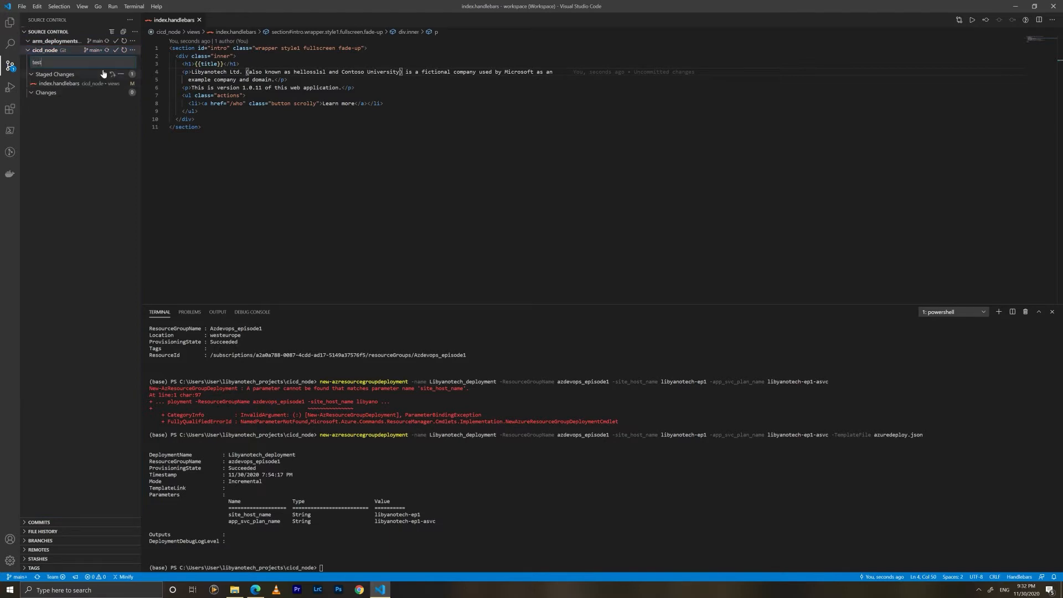
pyautogui.hotkey('ctrl', 'Return')
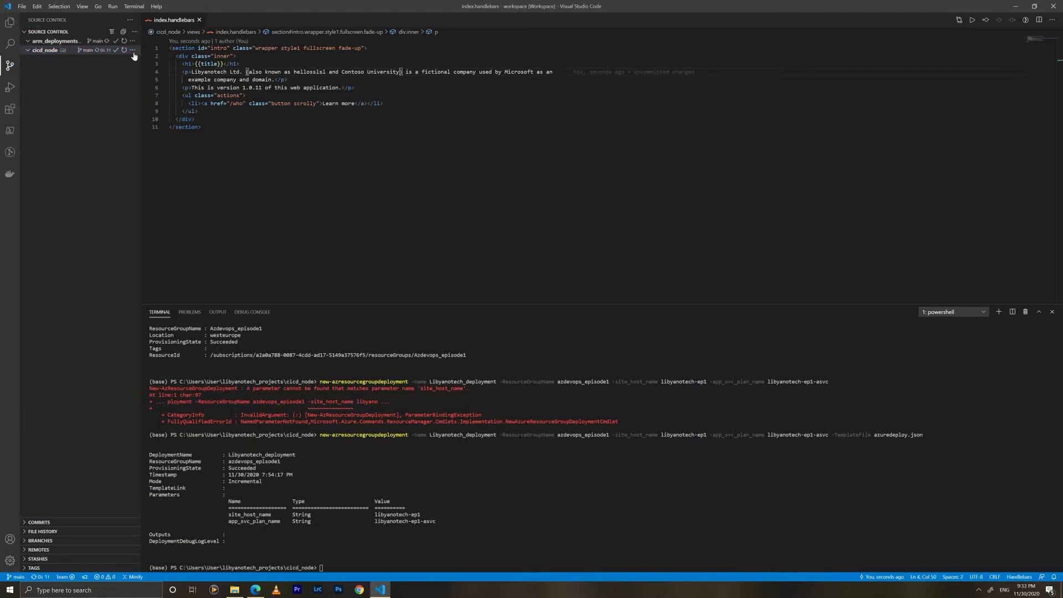
# - Try to push the cicd_node commit directly to the remote main branch and examine the push result in the Git log
pyautogui.click(131, 50)
pyautogui.click(146, 72)
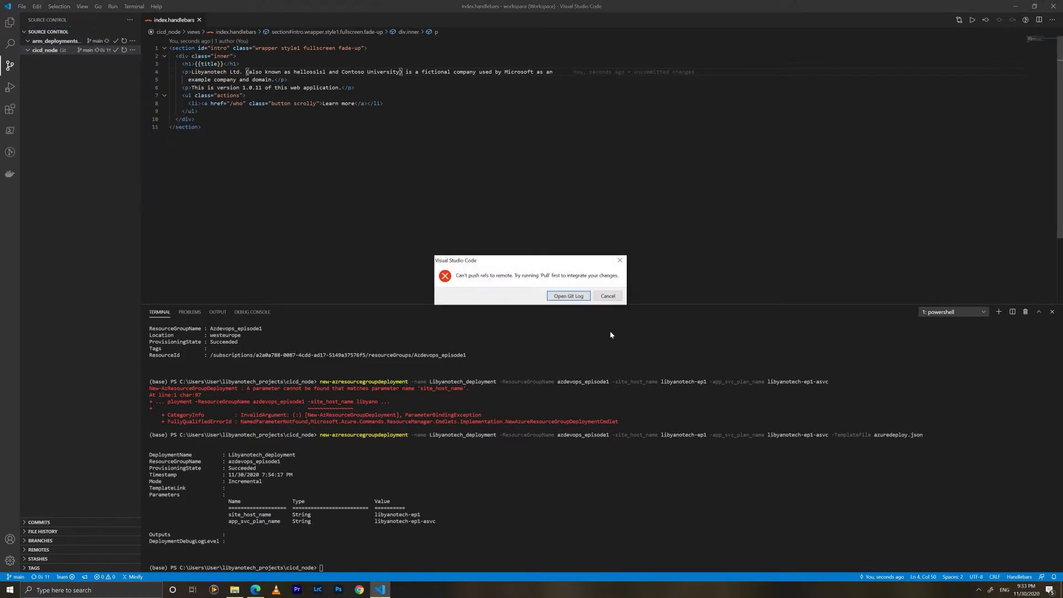
pyautogui.click(568, 295)
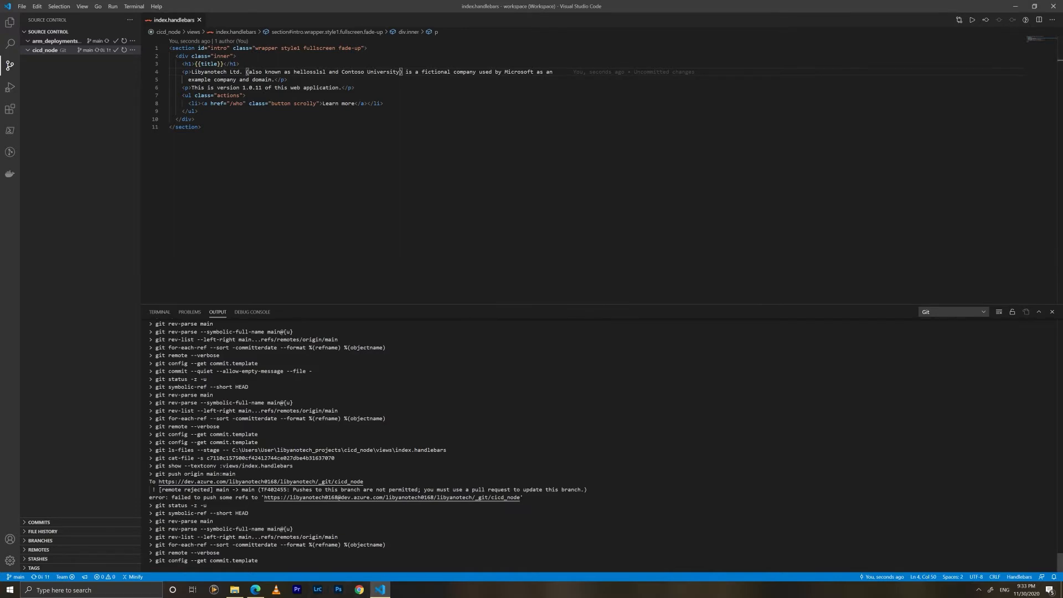
pyautogui.moveTo(293, 489); pyautogui.dragTo(510, 483)
pyautogui.moveTo(364, 481); pyautogui.dragTo(587, 489)
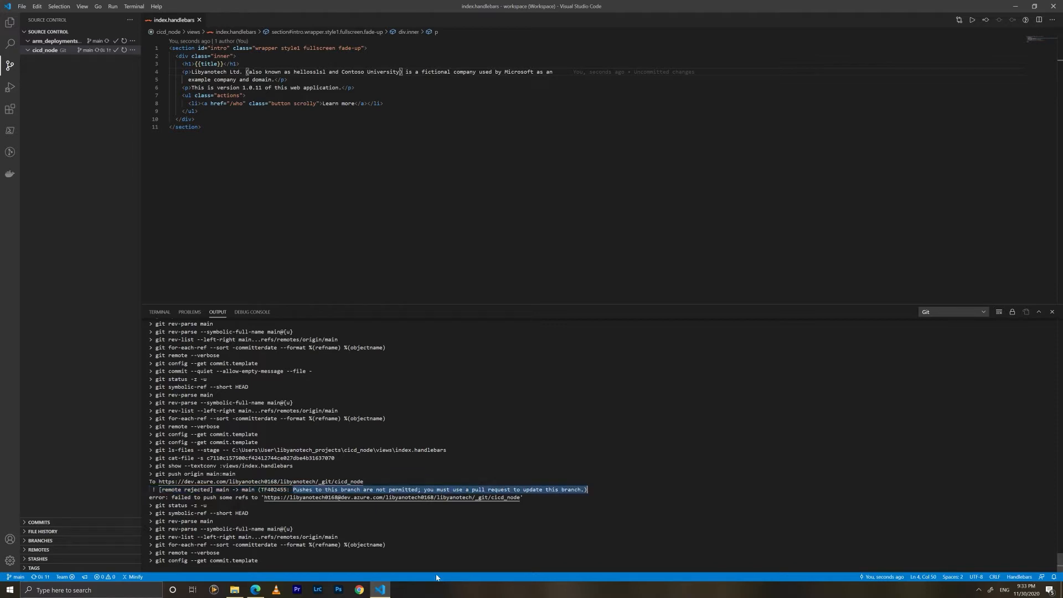
pyautogui.click(159, 312)
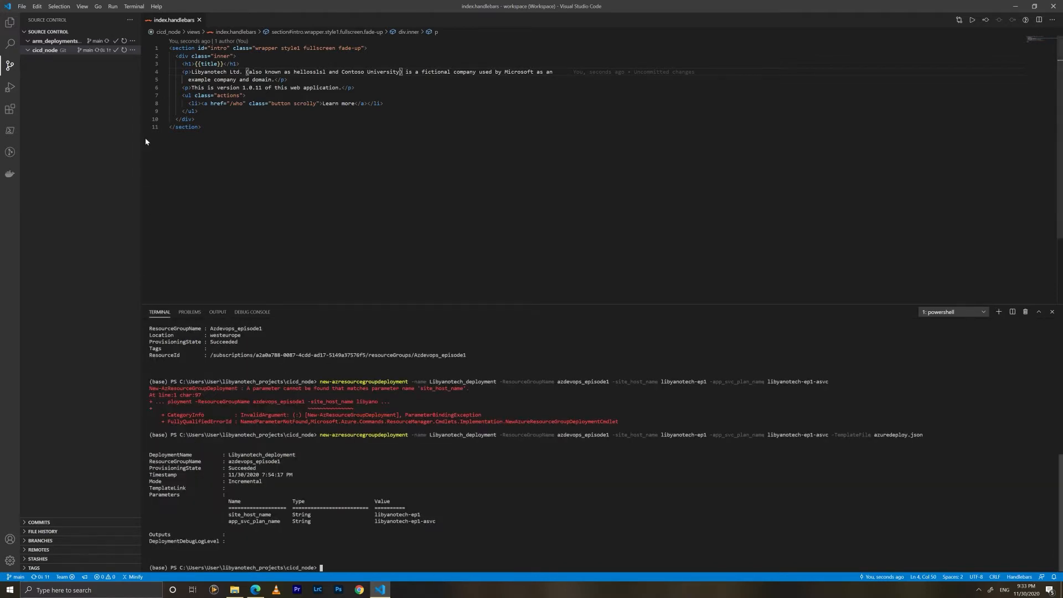
# - Undo the last commit in cicd_node and unstage all of its changes
pyautogui.click(132, 50)
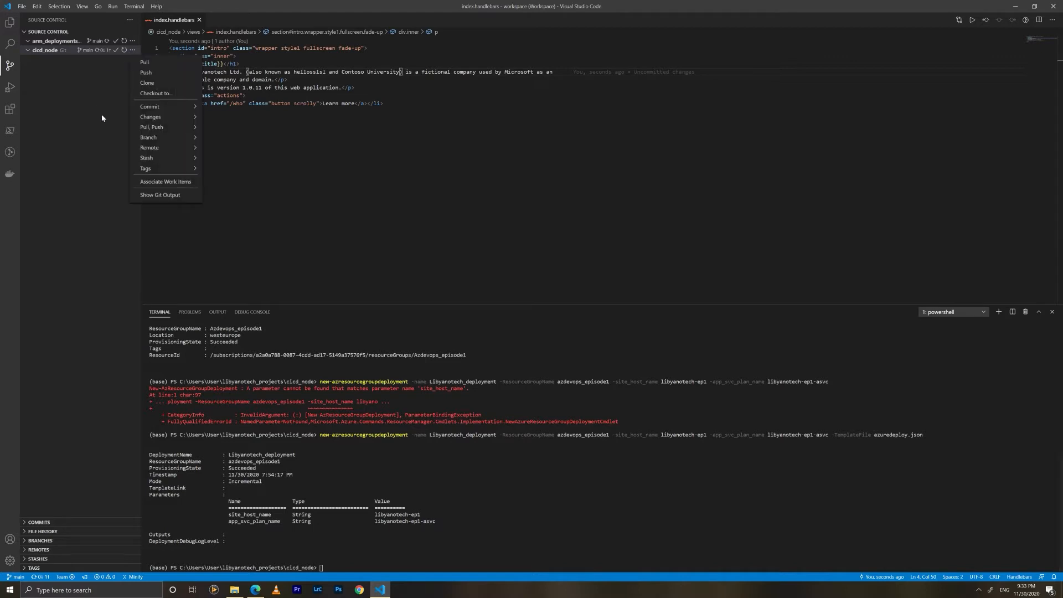
pyautogui.moveTo(158, 108)
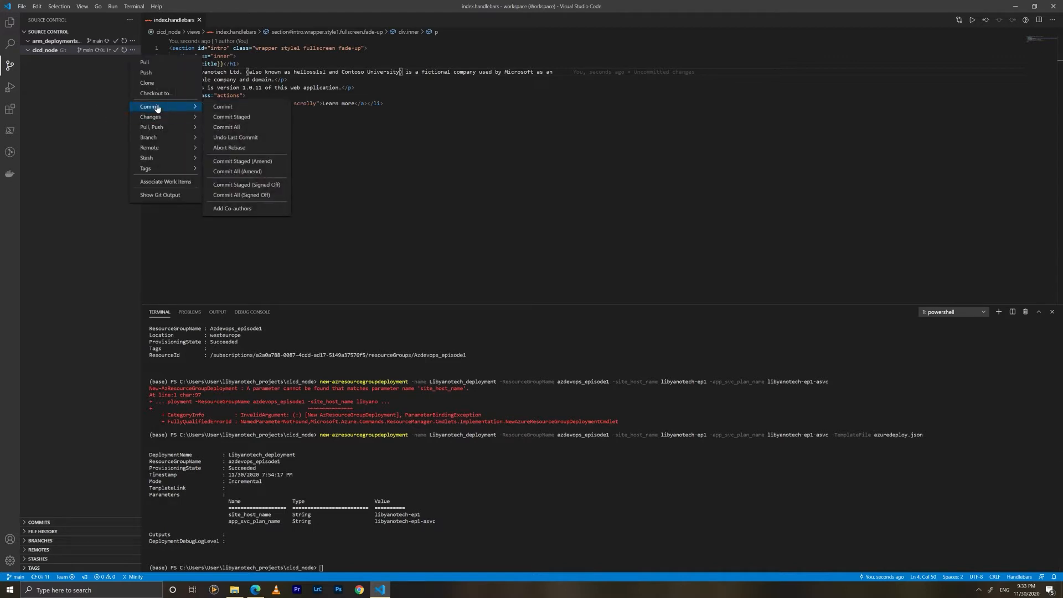
pyautogui.click(227, 138)
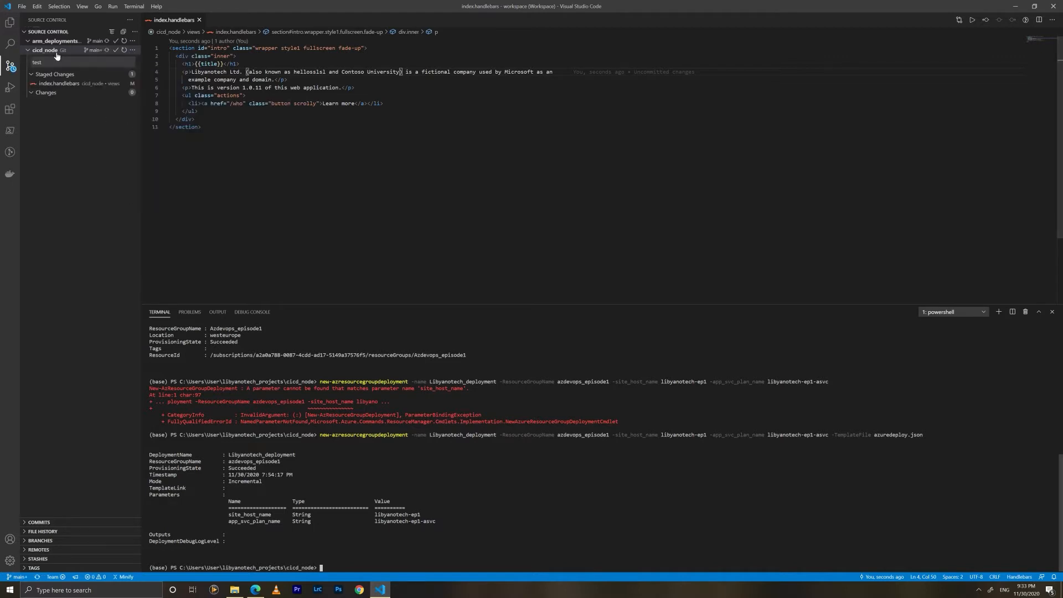
pyautogui.rightClick(93, 85)
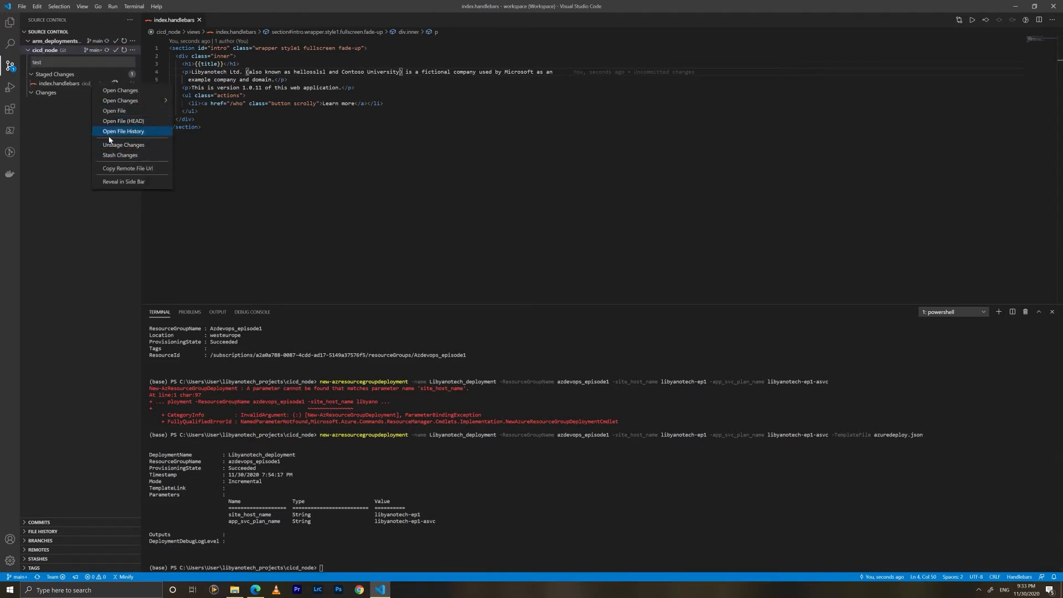
pyautogui.click(119, 168)
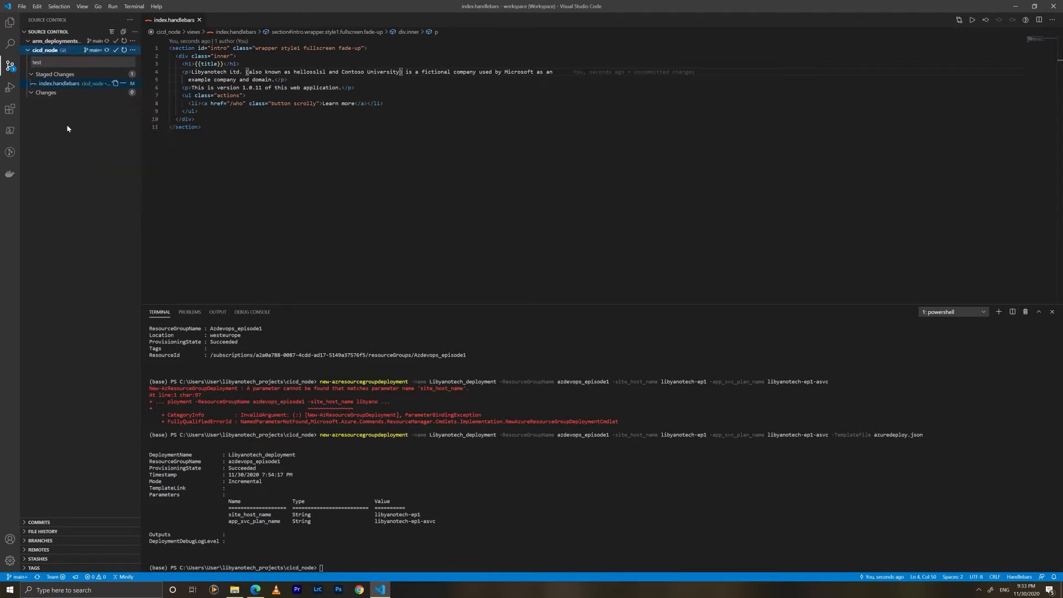
pyautogui.rightClick(49, 76)
pyautogui.click(66, 86)
# - Discard all changes in cicd_node and close index.handlebars
pyautogui.rightClick(59, 79)
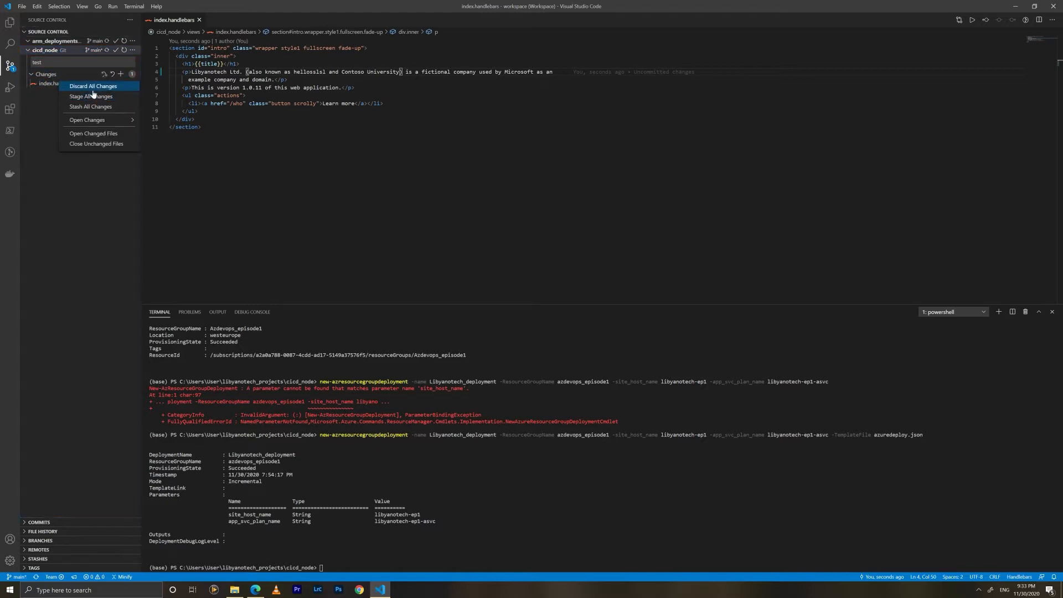
pyautogui.click(87, 87)
pyautogui.click(556, 297)
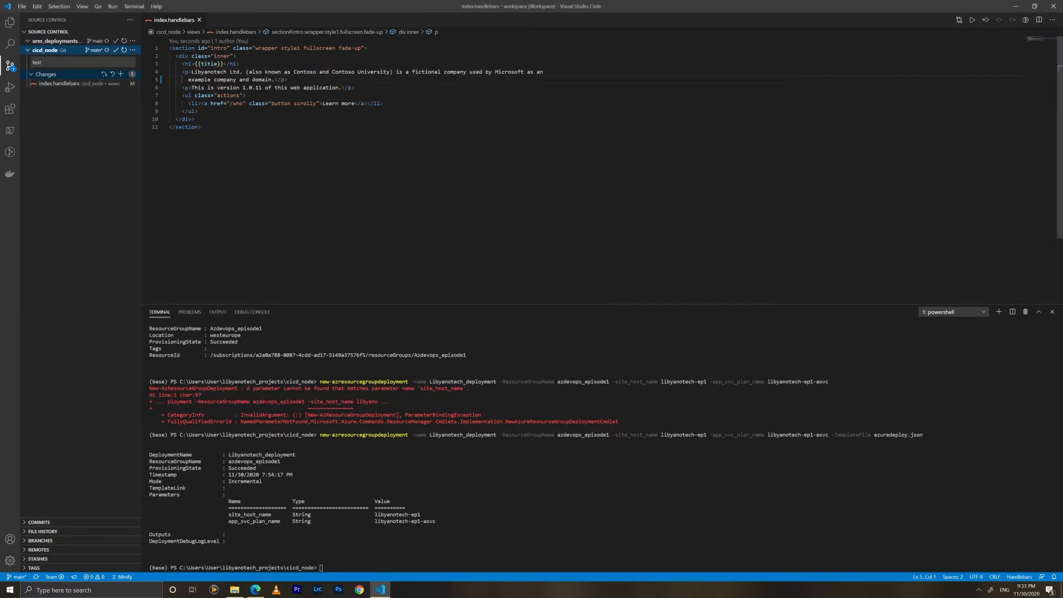
pyautogui.click(199, 19)
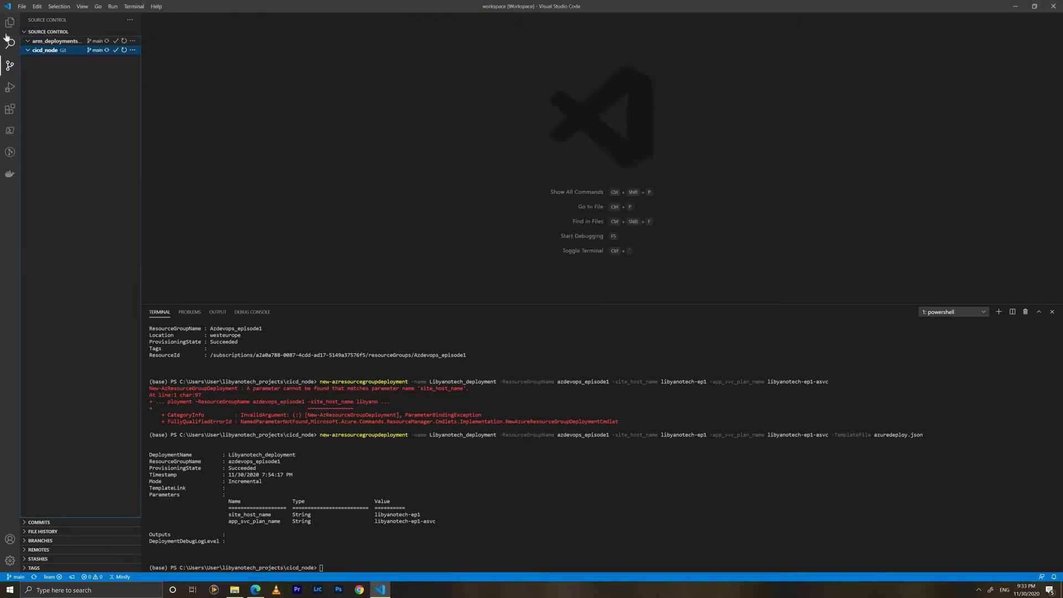
# - Create and check out a new branch named newfeature in the cicd_node repository
pyautogui.hotkey('ctrl', 'shift', 'e')
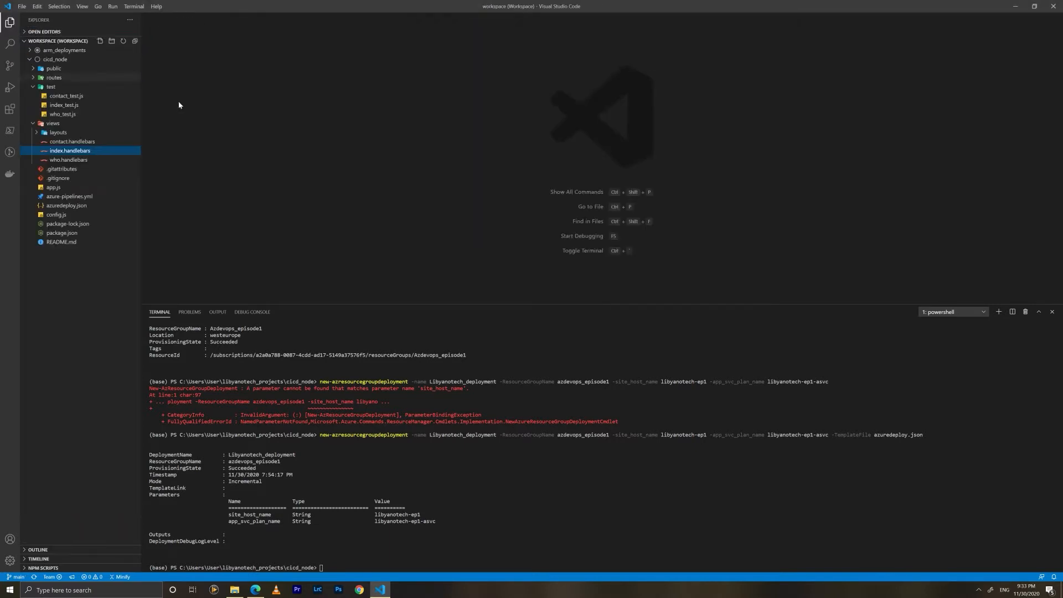
pyautogui.click(35, 124)
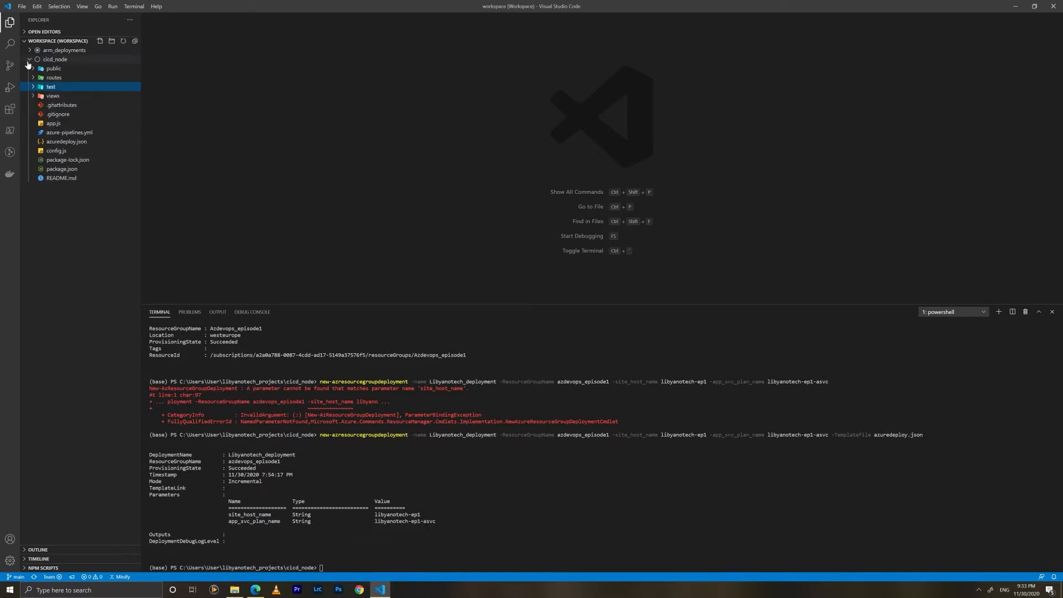
pyautogui.click(10, 65)
pyautogui.click(132, 50)
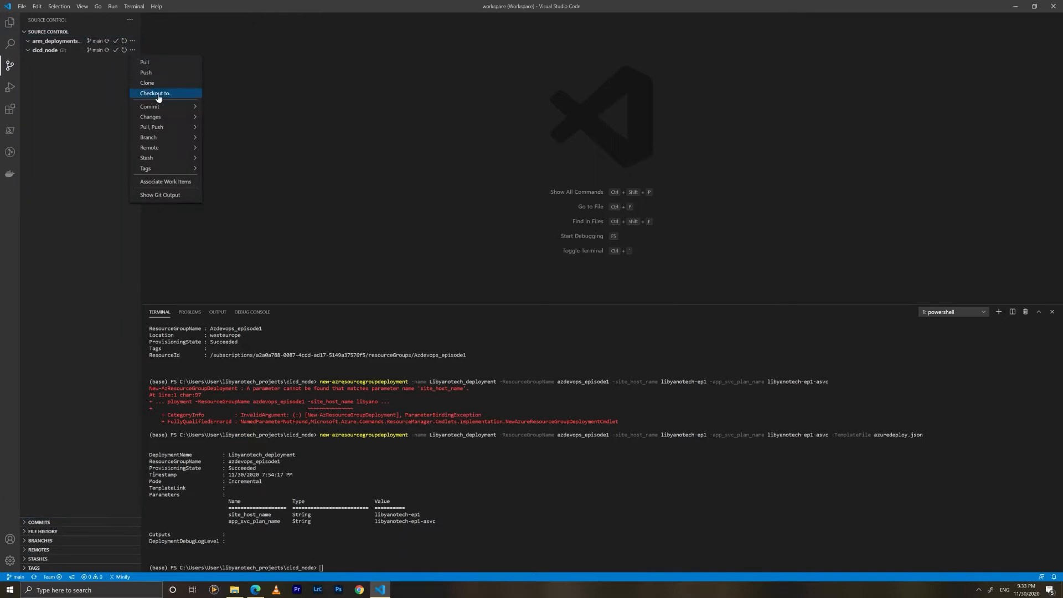
pyautogui.click(158, 96)
pyautogui.write('new')
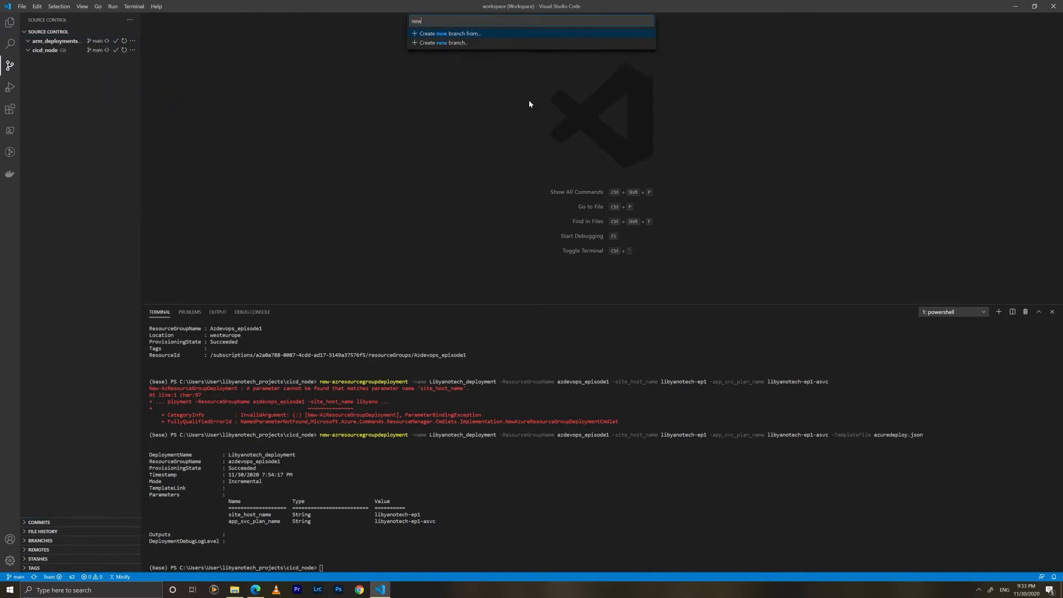
pyautogui.write('feature')
pyautogui.press('Return')
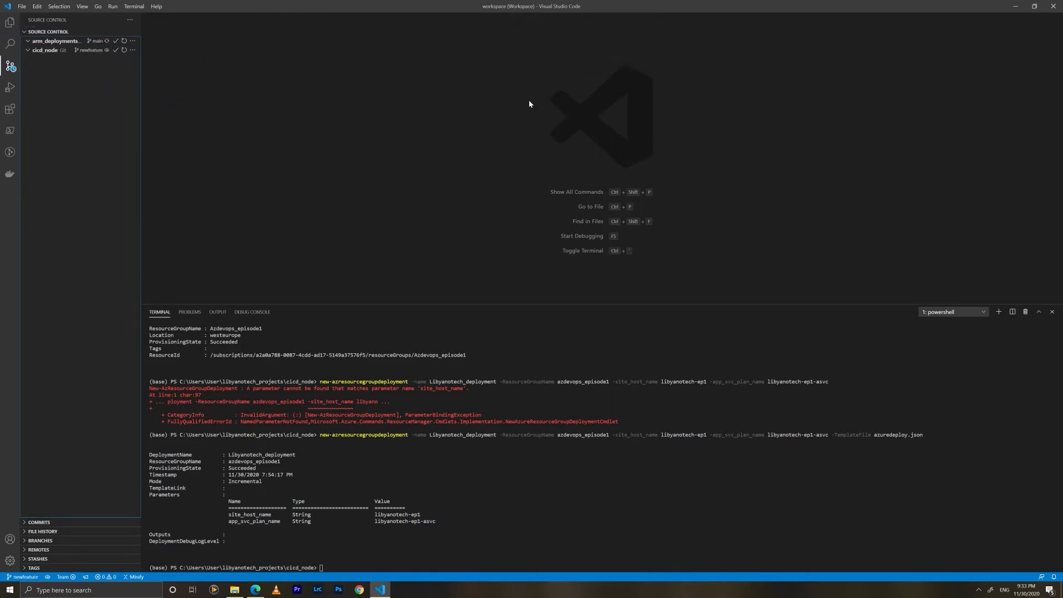
# - In index.handlebars under cicd_node's views, replace "Microsoft" with "EVERYONE HAAHAHAHAH" and save the file
pyautogui.click(10, 22)
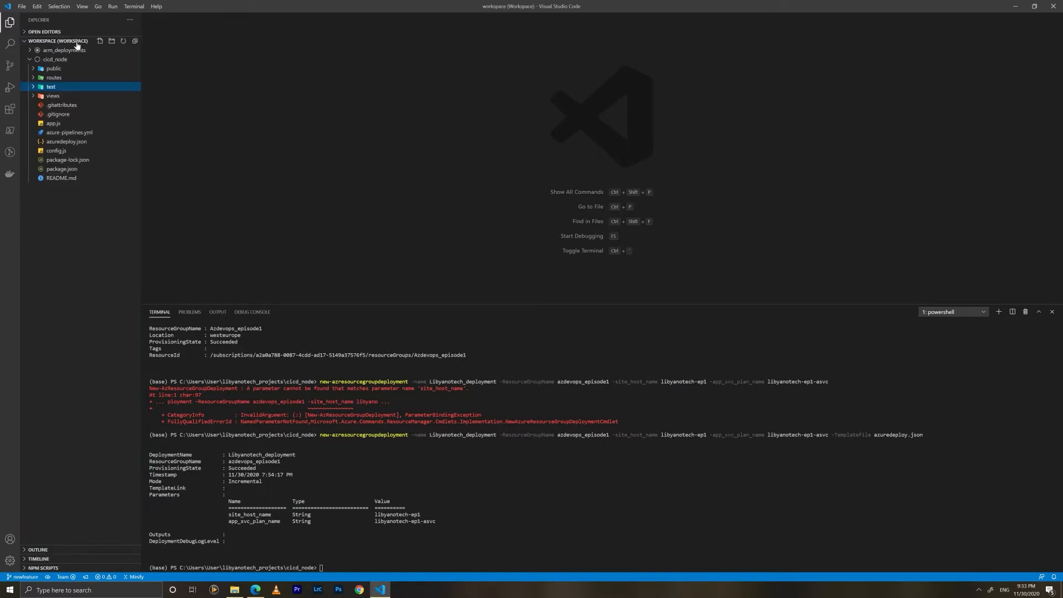
pyautogui.click(36, 96)
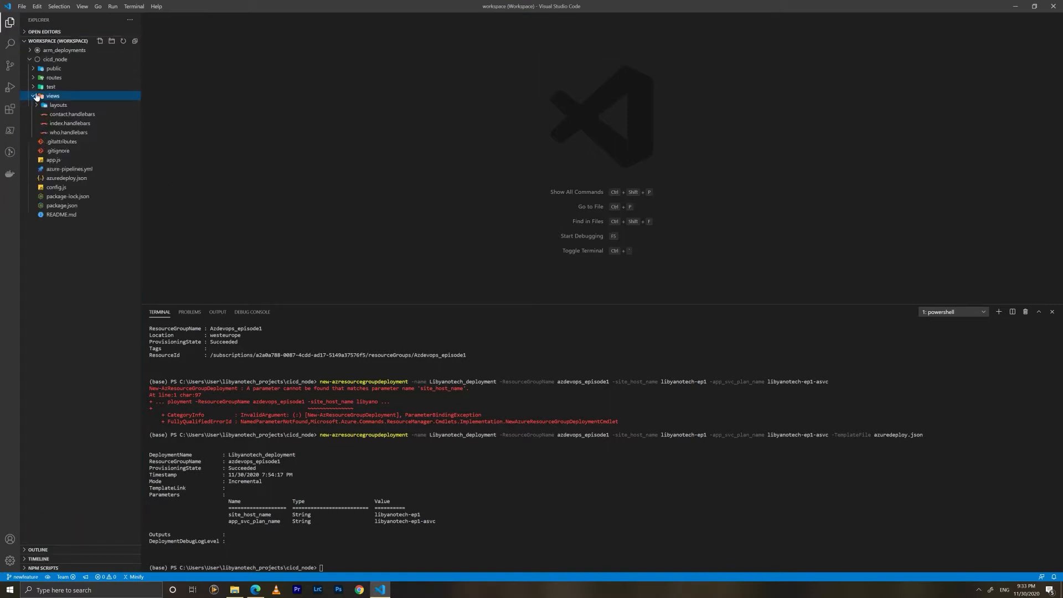
pyautogui.click(60, 124)
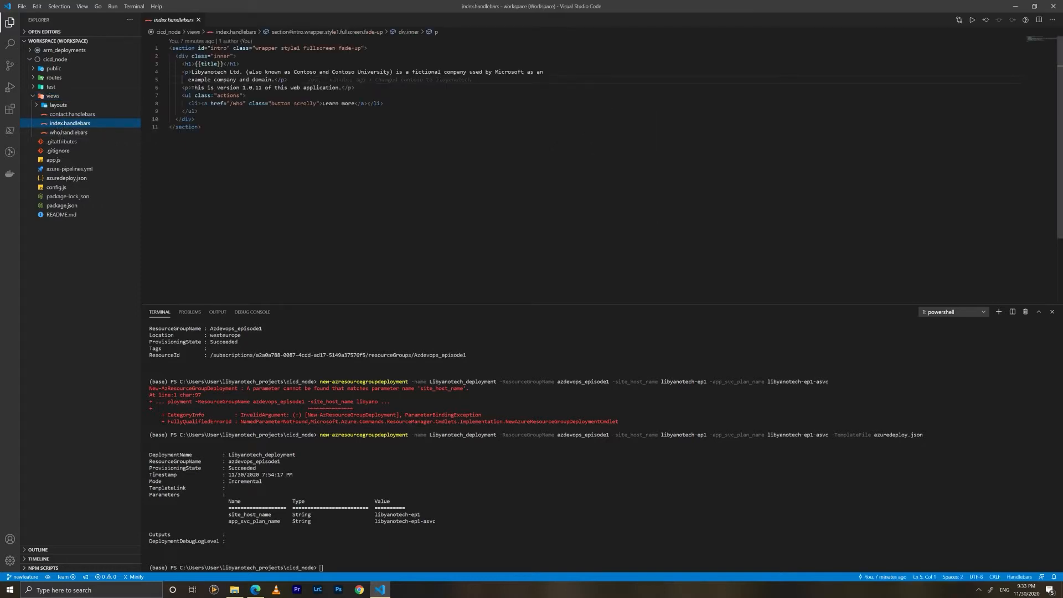
pyautogui.doubleClick(509, 72)
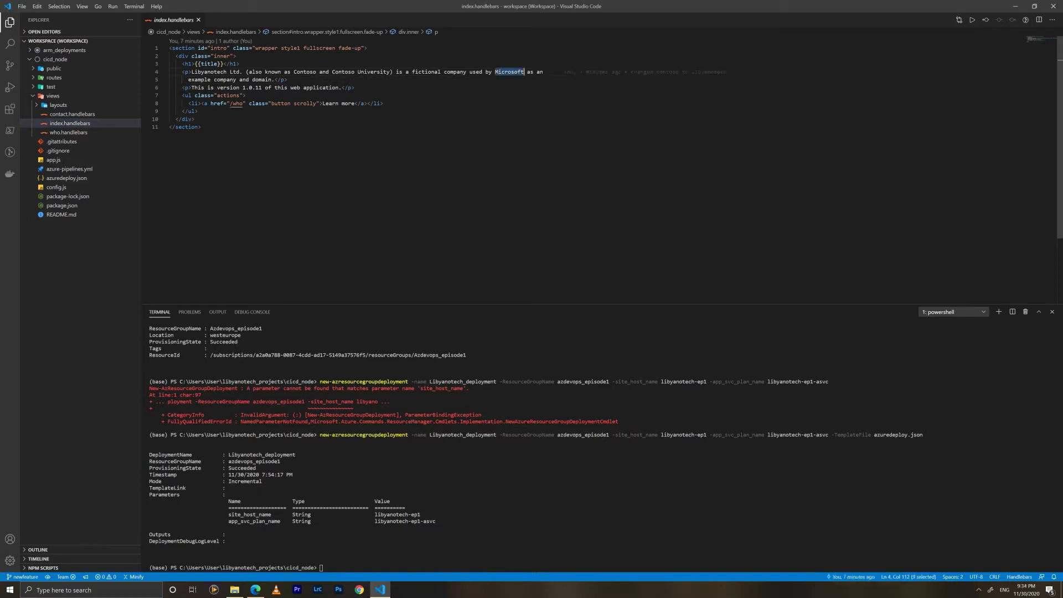
pyautogui.write('EVERYONE       HAAHA')
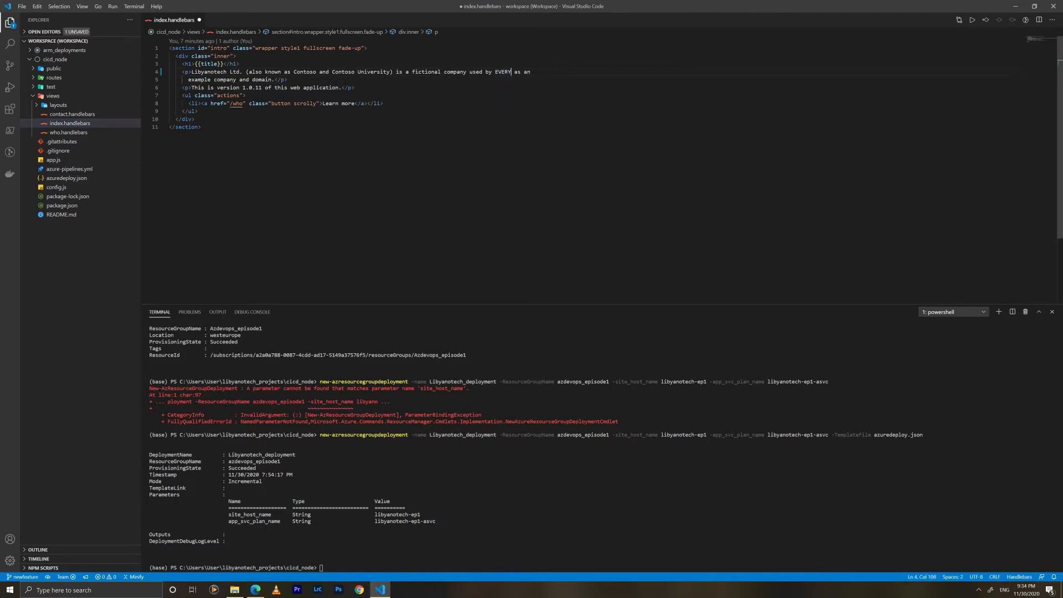
pyautogui.write('HAHAH')
pyautogui.hotkey('ctrl', 's')
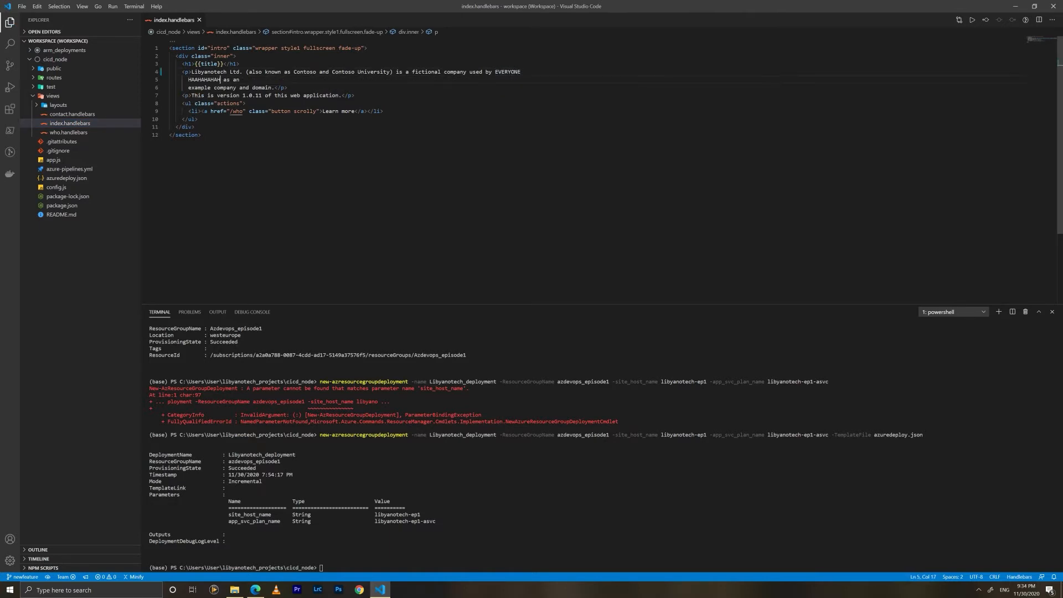
# - Stage the index.handlebars change on newfeature and commit it with the message "test"
pyautogui.click(11, 66)
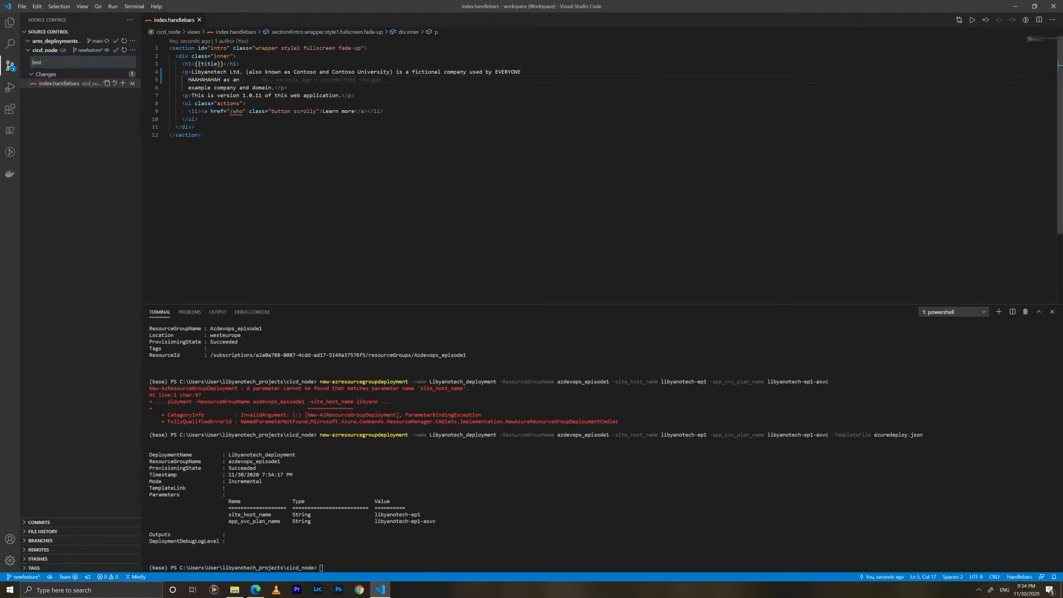
pyautogui.click(124, 83)
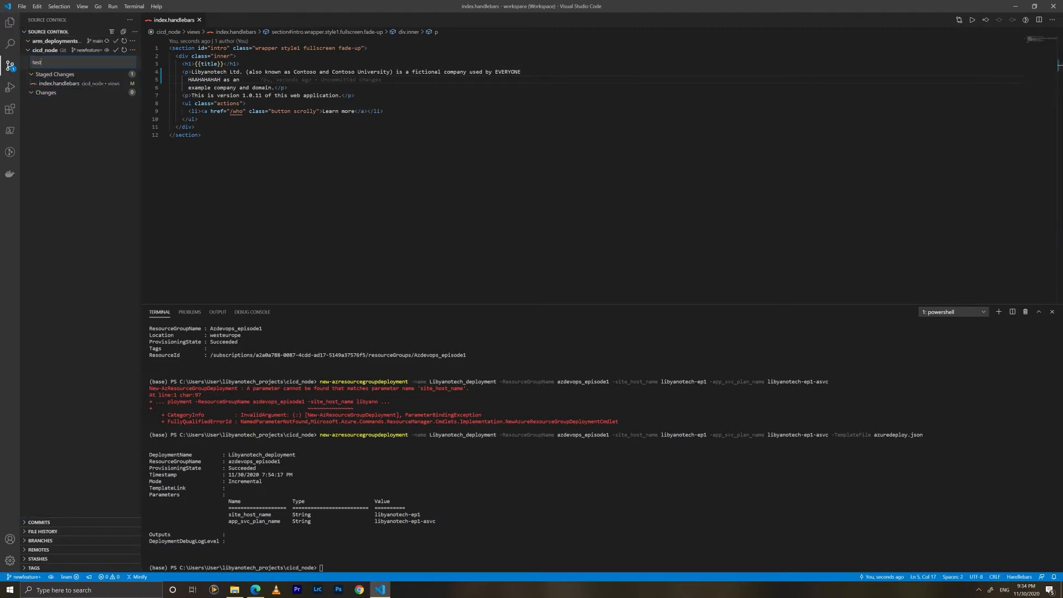
pyautogui.hotkey('ctrl', 'Return')
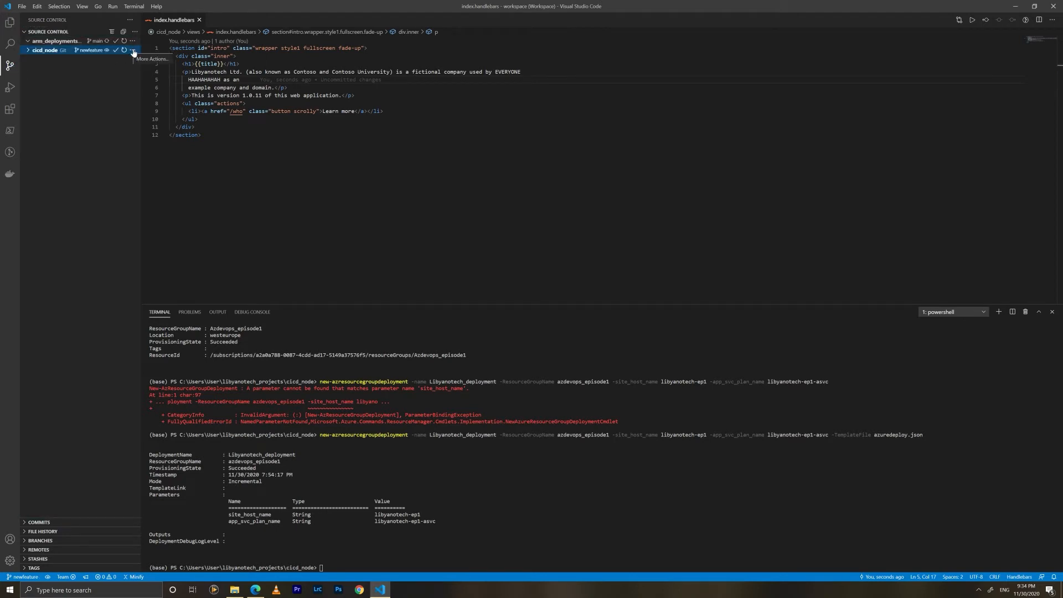
# - Push the cicd_node commit and publish newfeature as a remote branch
pyautogui.click(133, 51)
pyautogui.moveTo(177, 127)
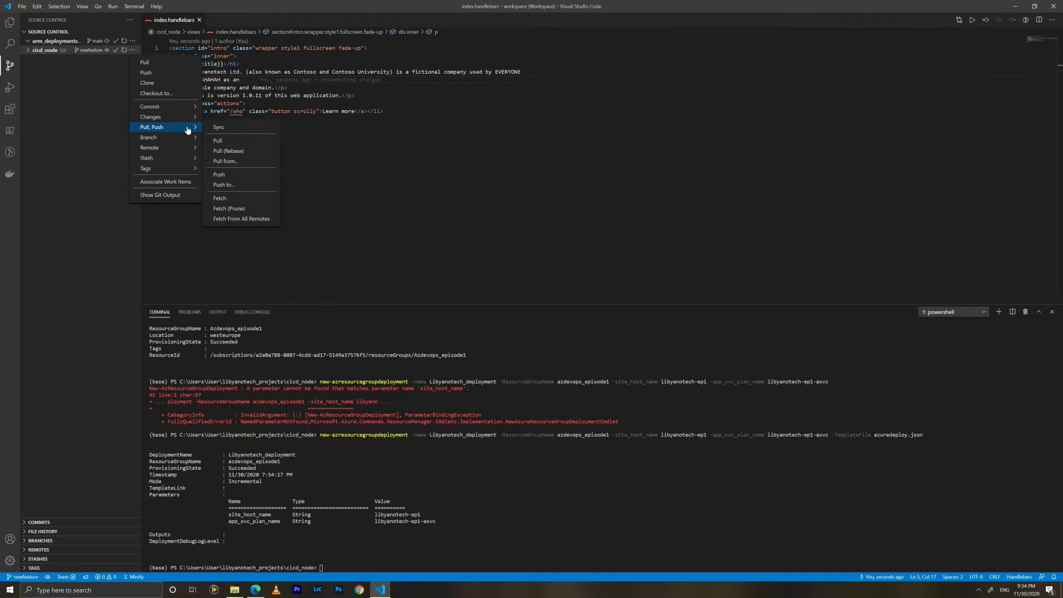
pyautogui.click(220, 174)
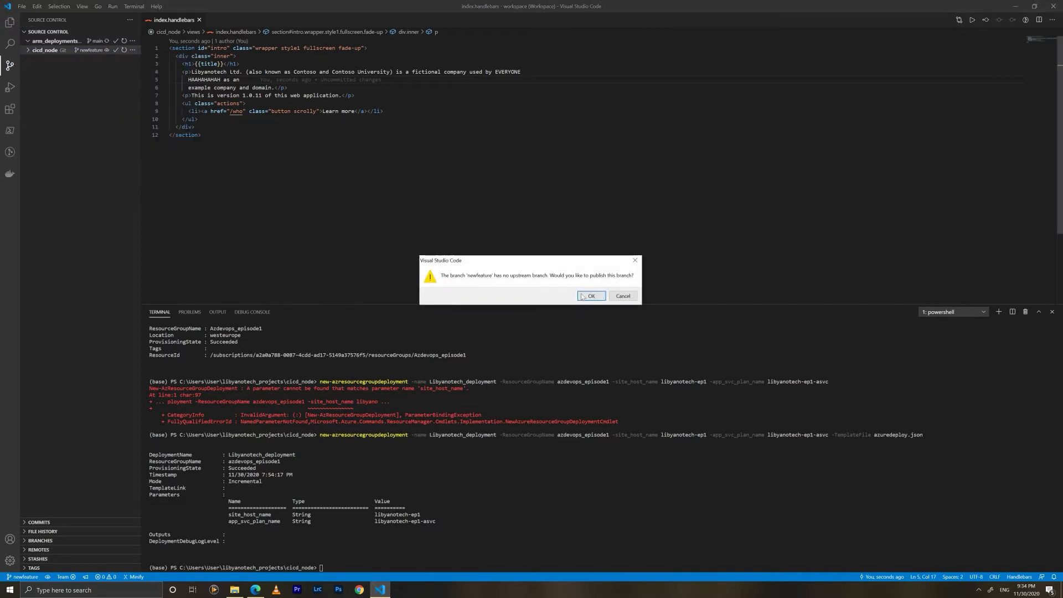
pyautogui.click(582, 296)
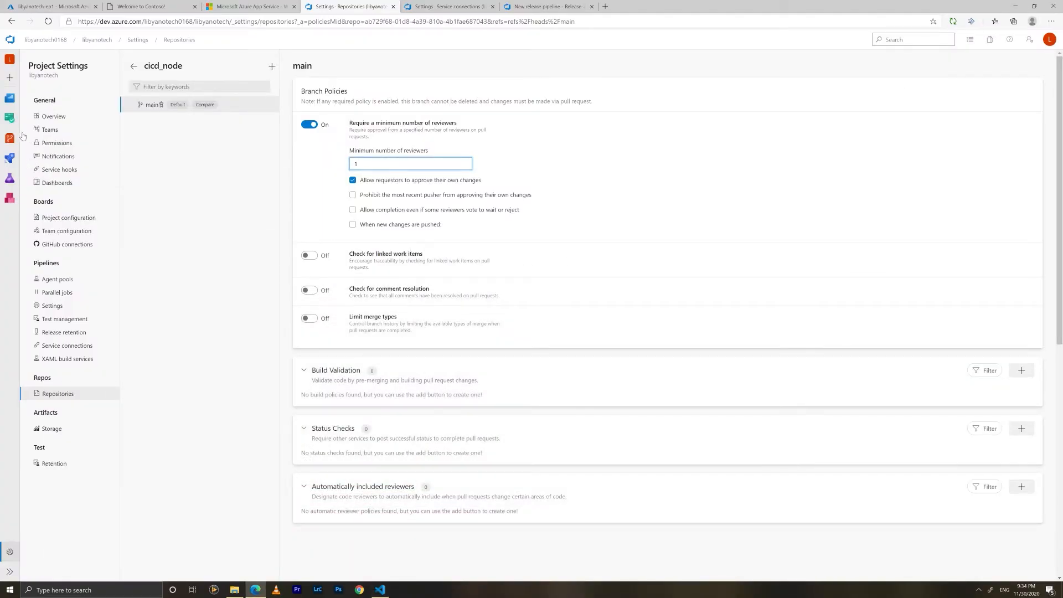
# - Switch to Azure DevOps in the browser, open the cicd_node repository files in a new tab and start a pull request from newfeature into main
pyautogui.moveTo(10, 137)
pyautogui.rightClick(58, 152)
pyautogui.click(82, 155)
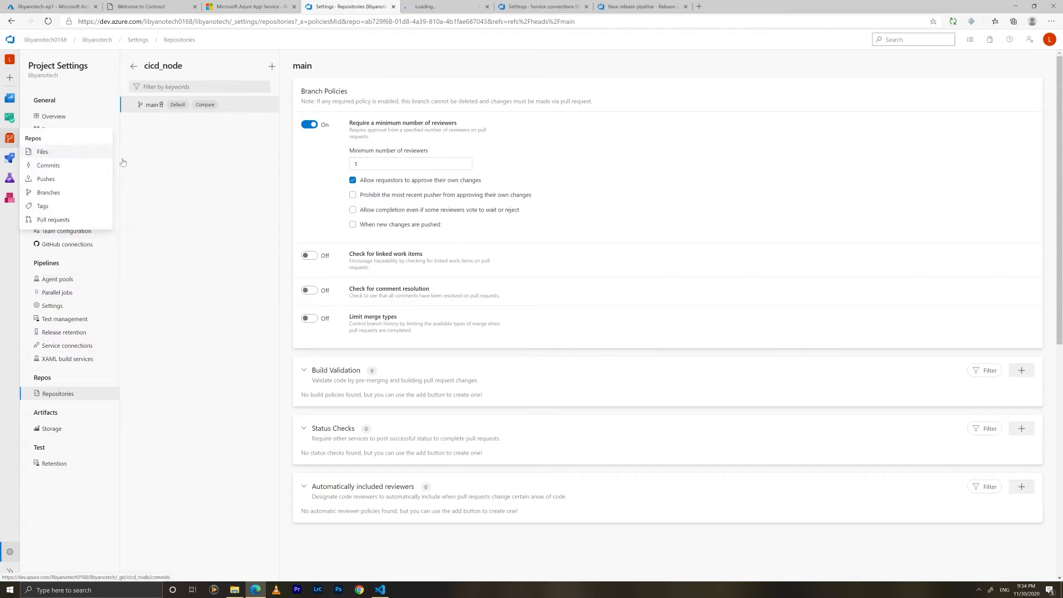
pyautogui.hotkey('ctrl', 'Tab')
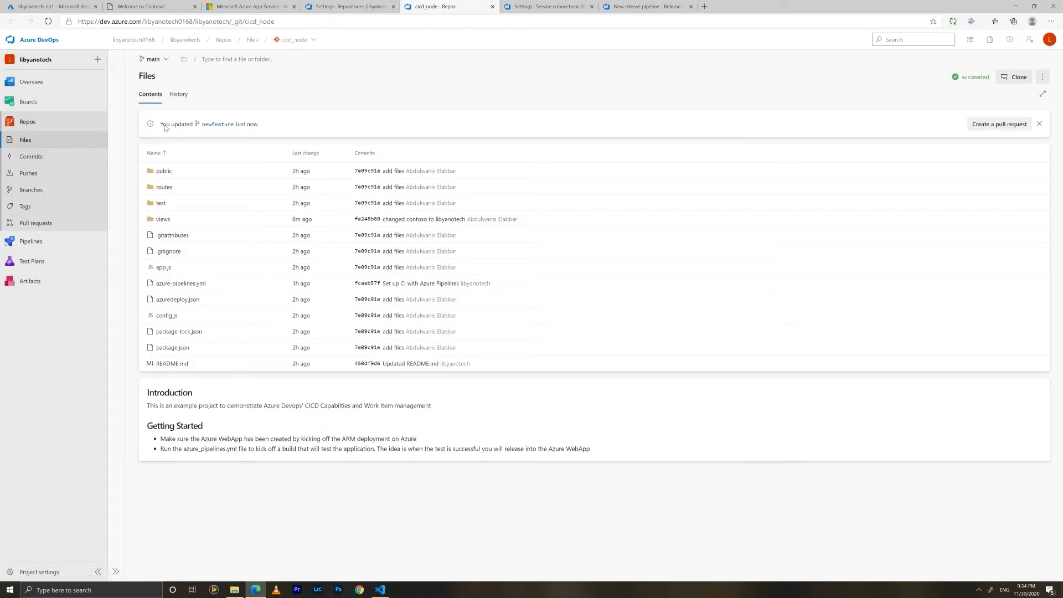
pyautogui.click(1024, 124)
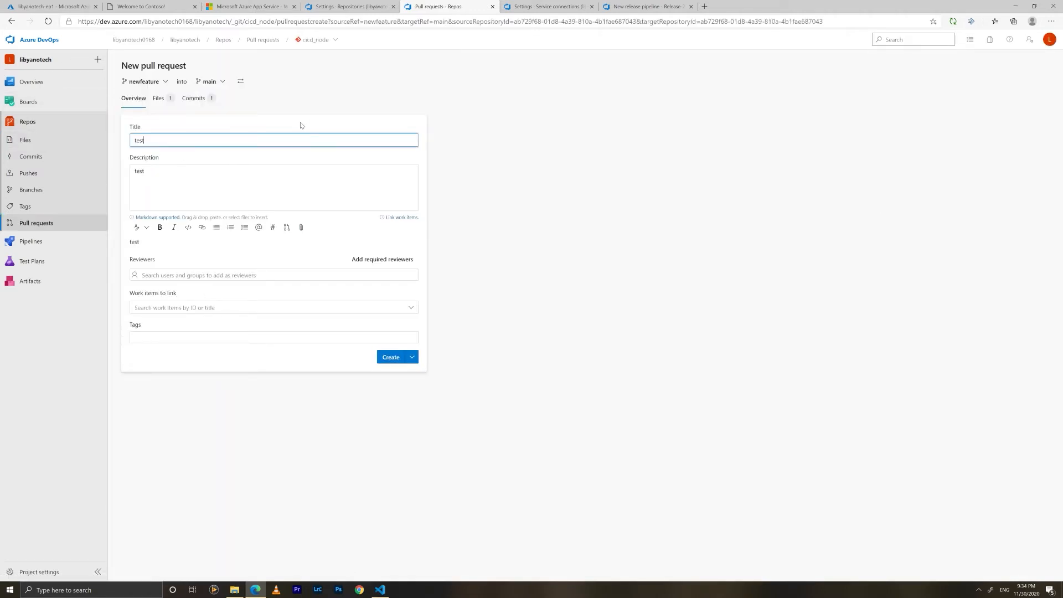
# - Set the pull request's title to "changed text in index"
pyautogui.hotkey('ctrl', 'a')
pyautogui.write('I have jus')
pyautogui.hotkey('ctrl', 'a')
pyautogui.press('BackSpace')
pyautogui.write('chang')
pyautogui.hotkey('ctrl', 'a')
pyautogui.press('BackSpace')
pyautogui.write('chan')
pyautogui.write('x')
pyautogui.press('Tab')
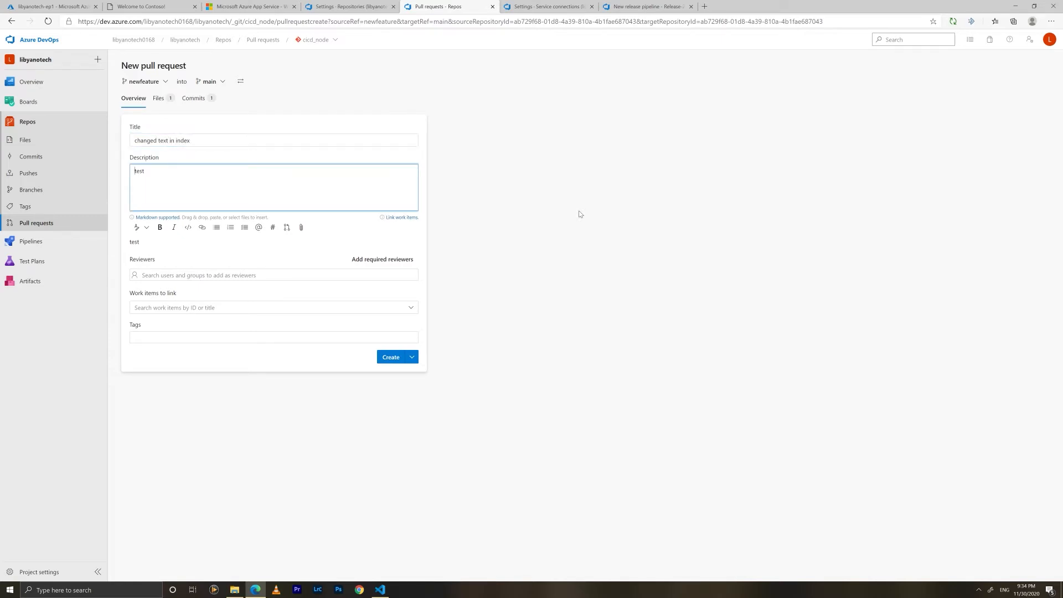
# - Search for a reviewer by name in the pull request form and clear the search
pyautogui.click(382, 278)
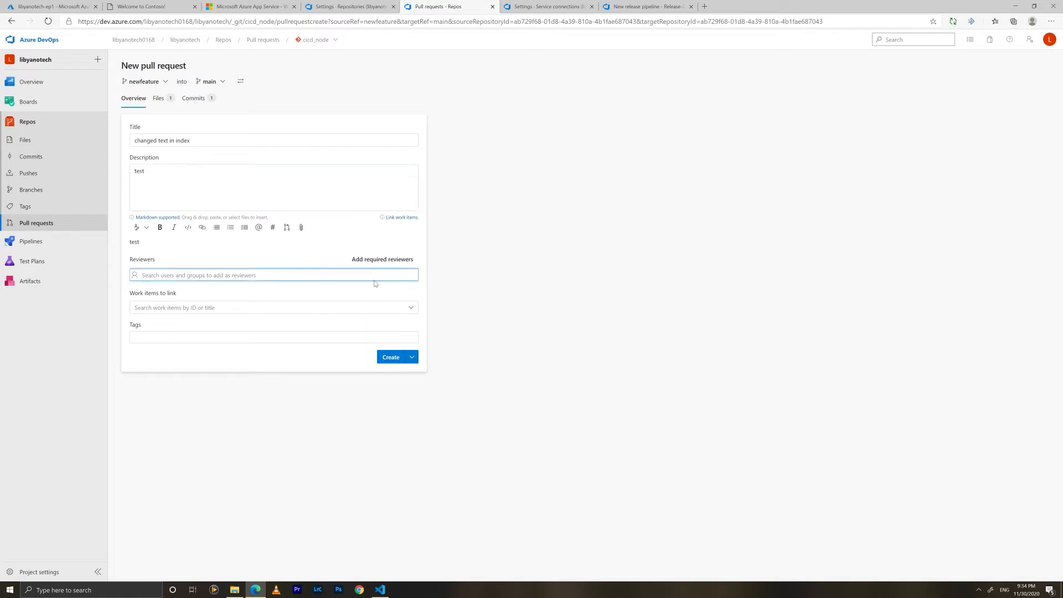
pyautogui.write('wanis')
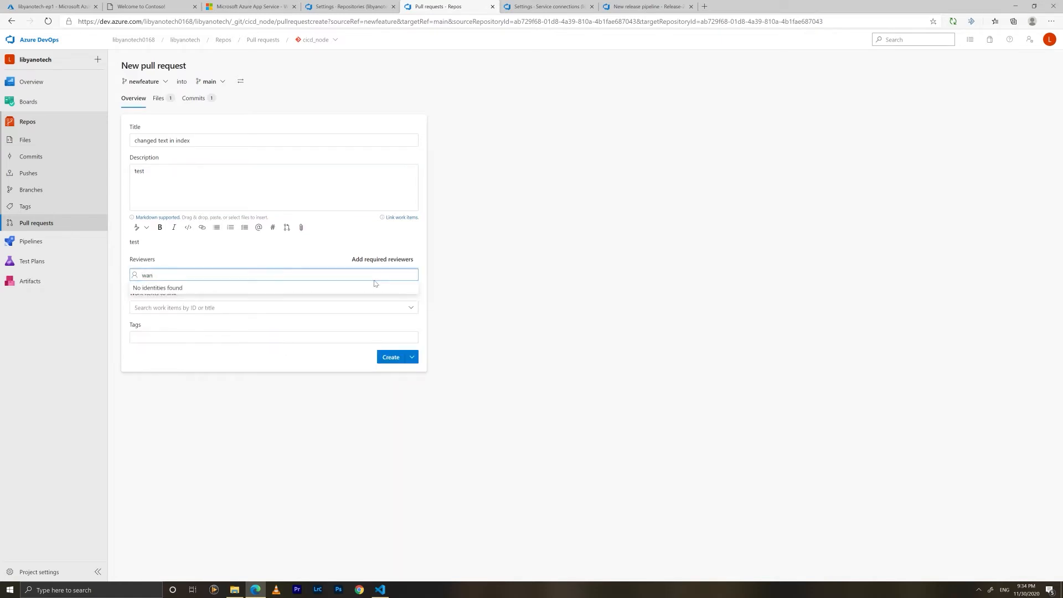
pyautogui.press('BackSpace')
pyautogui.press('BackSpace')
pyautogui.press('BackSpace')
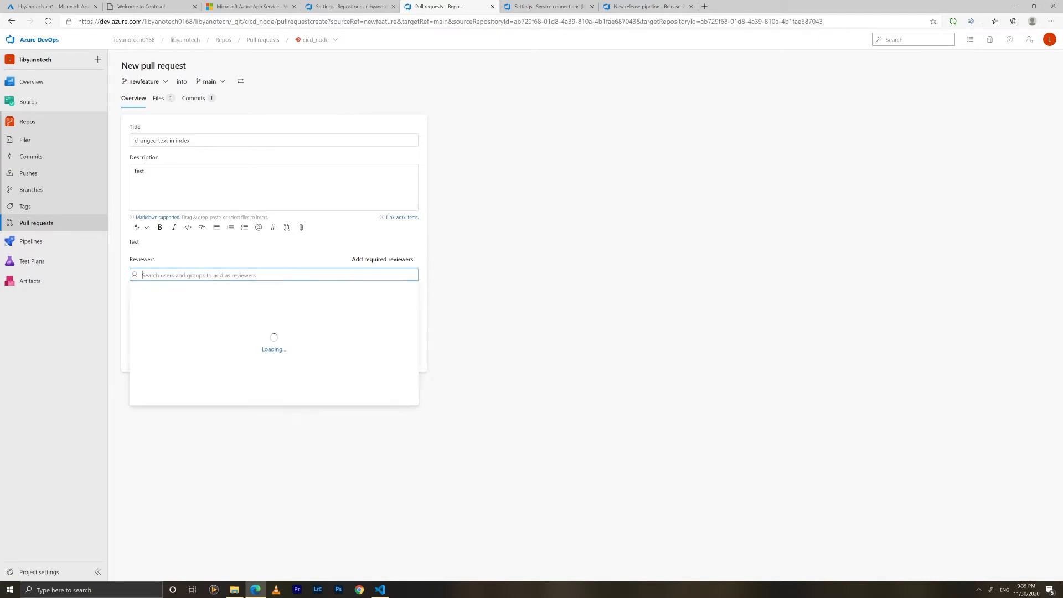
pyautogui.click(555, 280)
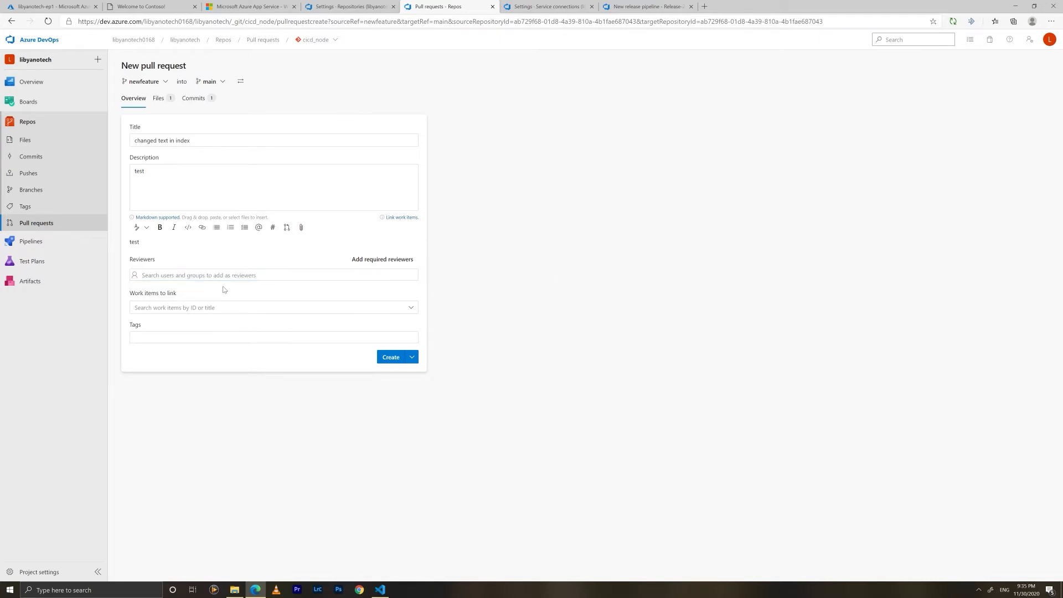
# - In the main branch policies, enable the check for linked work items as Required
pyautogui.moveTo(130, 293); pyautogui.dragTo(193, 297)
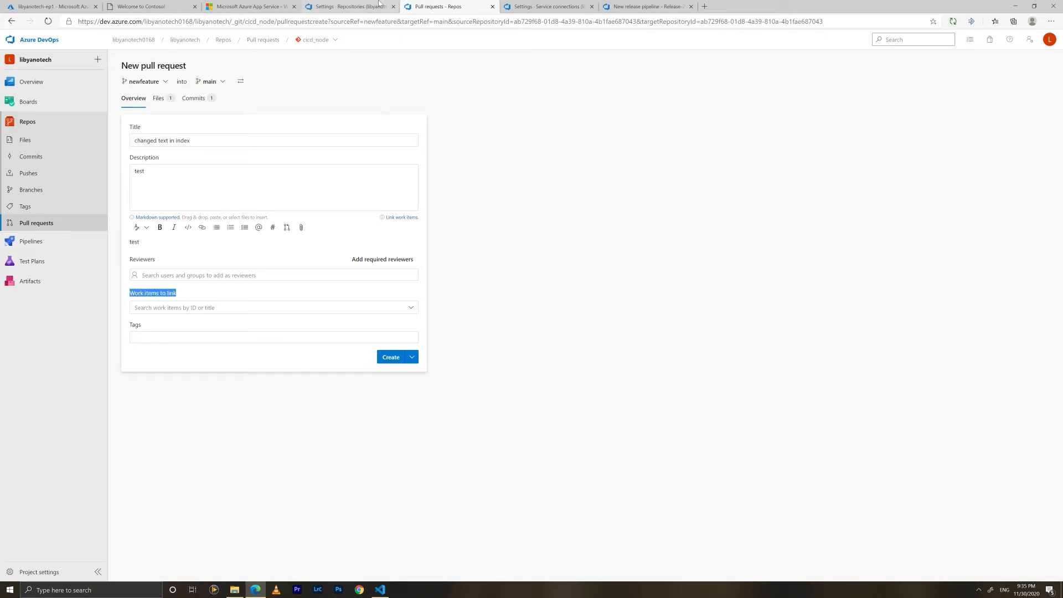
pyautogui.click(360, 7)
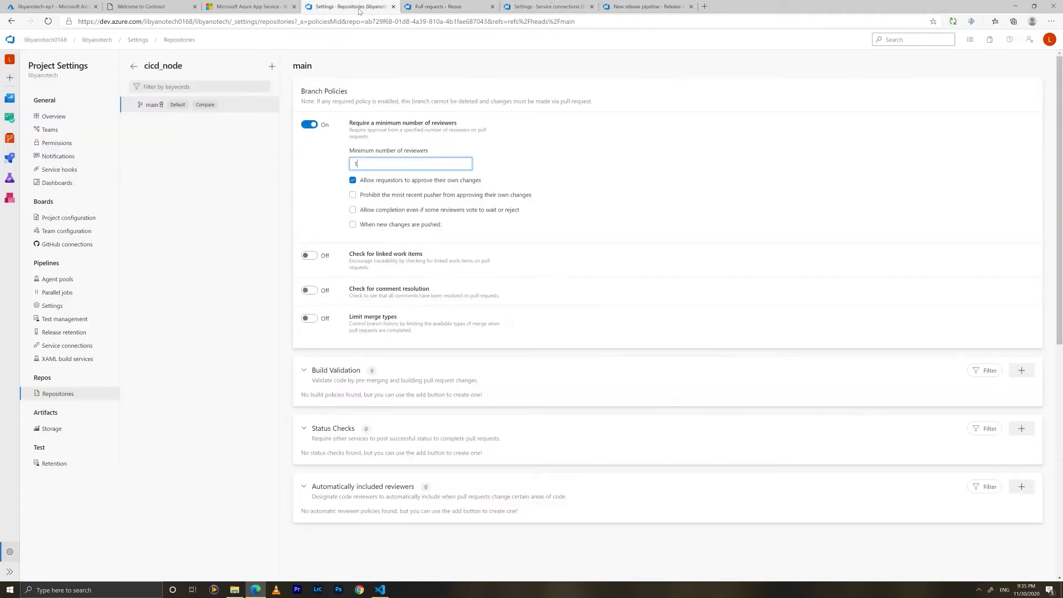
pyautogui.moveTo(349, 253); pyautogui.dragTo(379, 254)
pyautogui.click(303, 220)
pyautogui.click(309, 256)
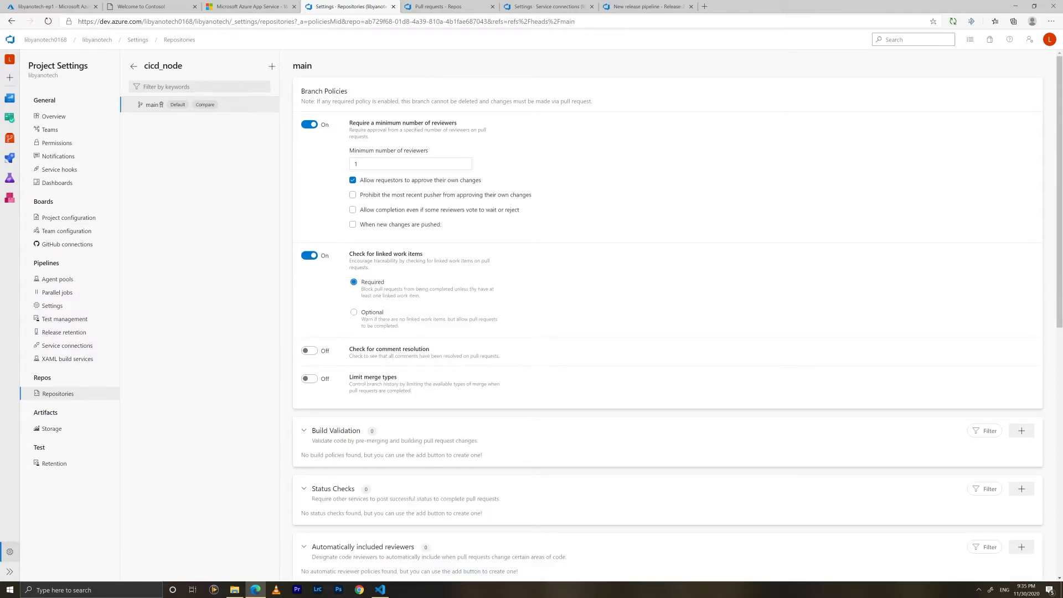
# - Leave the pull request form without saving, open the team's backlog in Boards and dismiss the backlog level tip
pyautogui.click(636, 5)
pyautogui.click(437, 7)
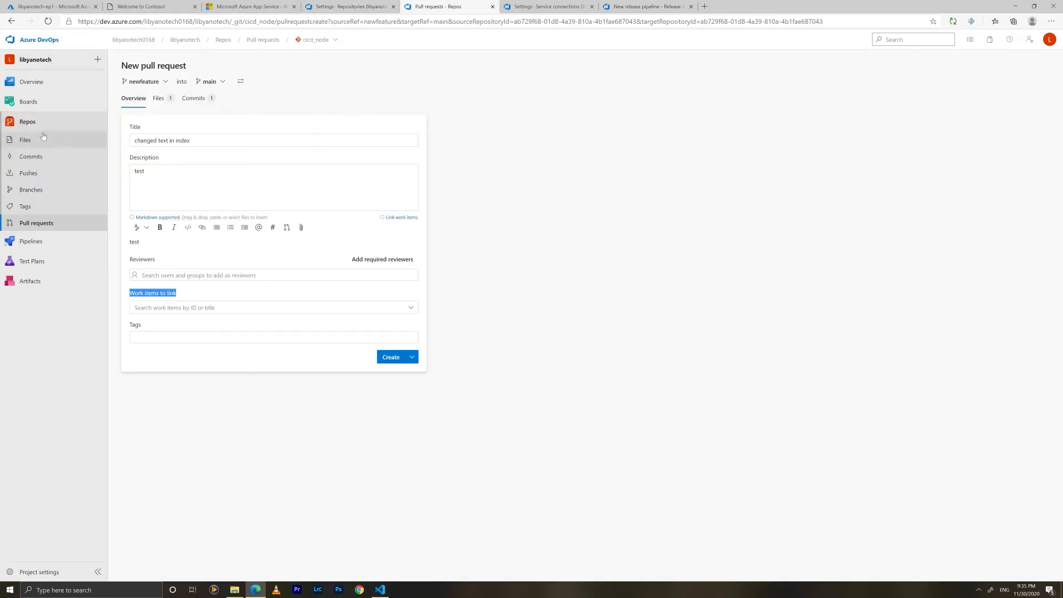
pyautogui.moveTo(26, 101)
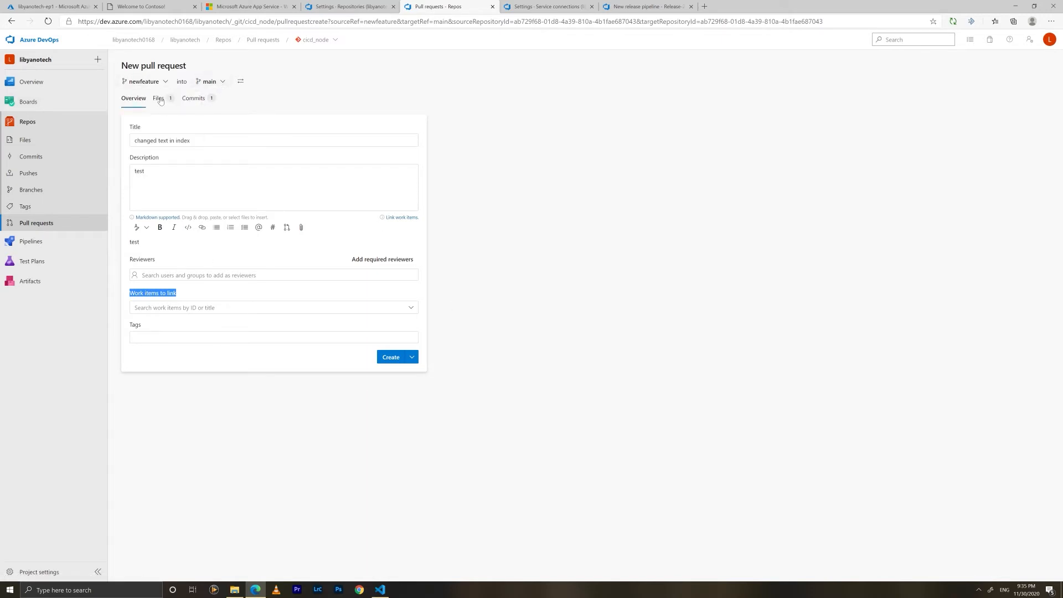
pyautogui.click(117, 111)
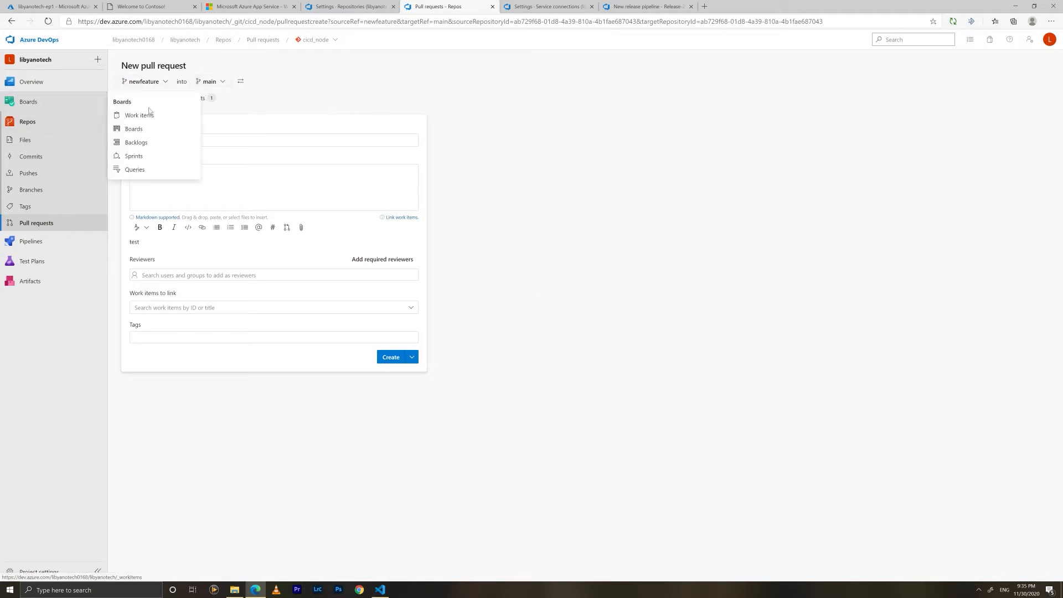
pyautogui.click(137, 116)
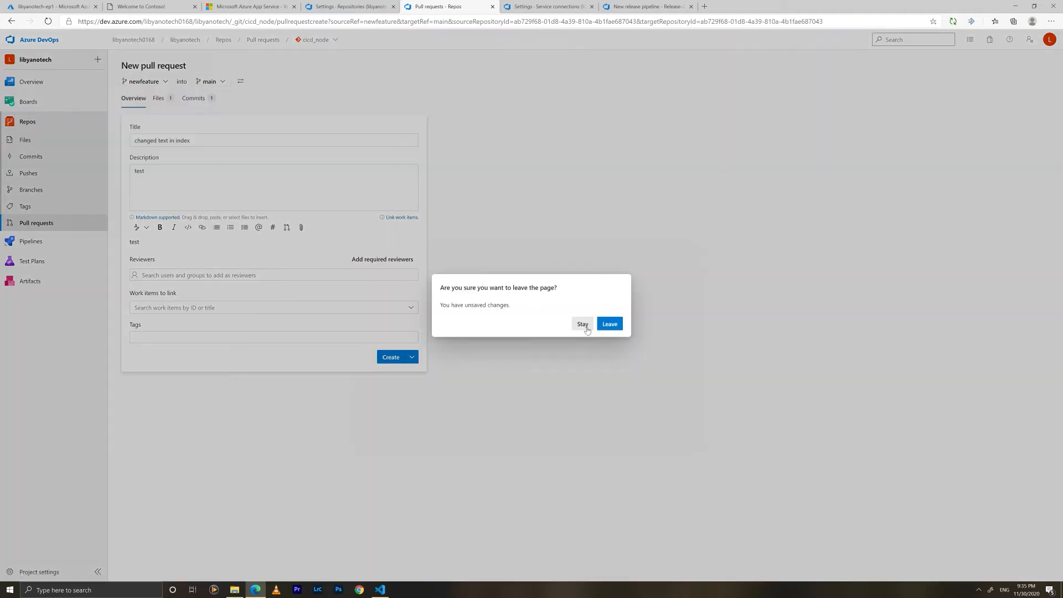
pyautogui.click(608, 323)
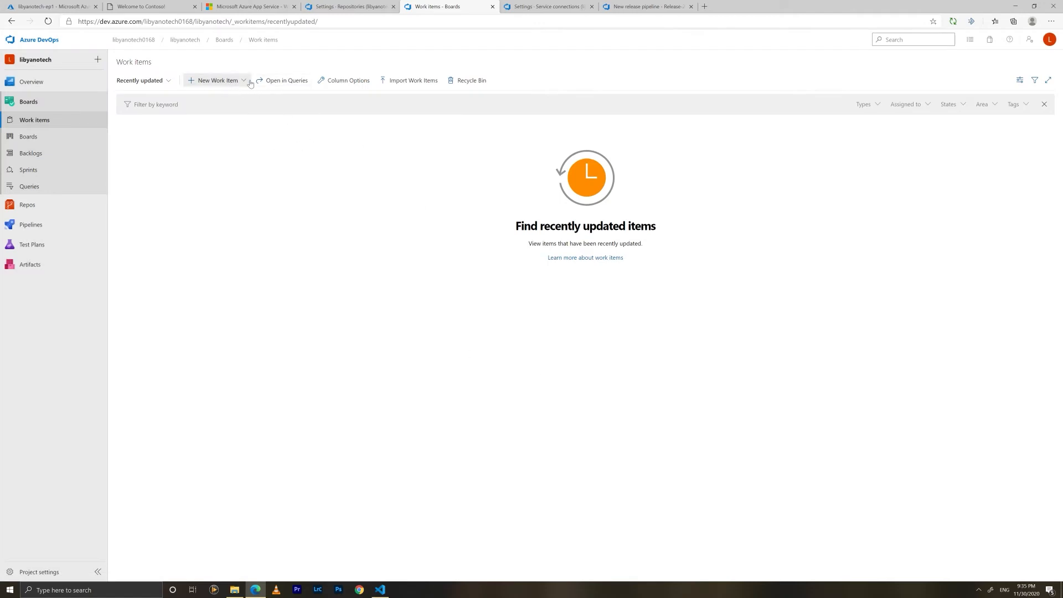
pyautogui.click(31, 156)
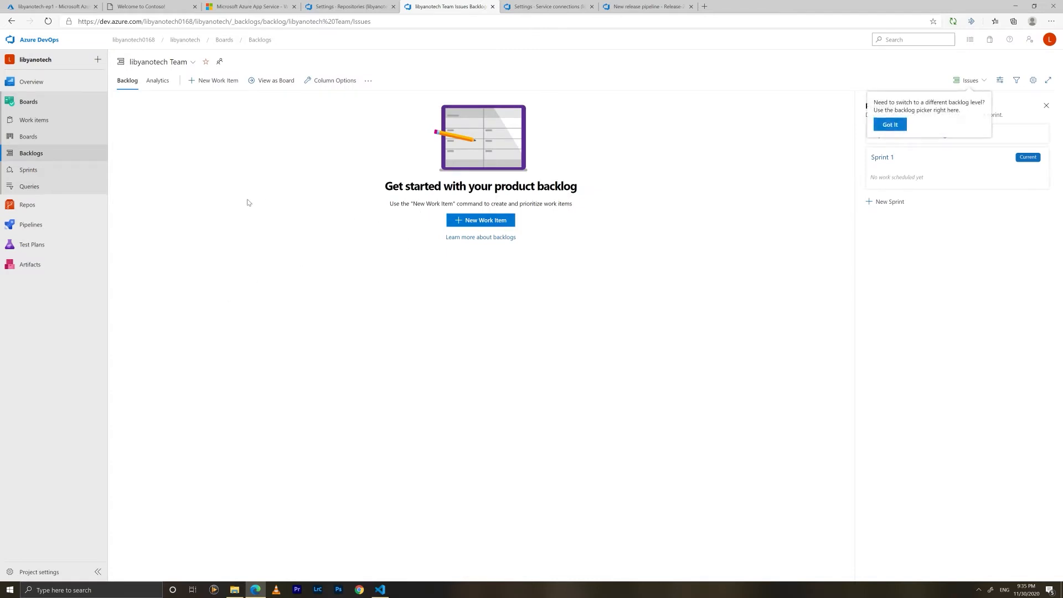
pyautogui.click(891, 125)
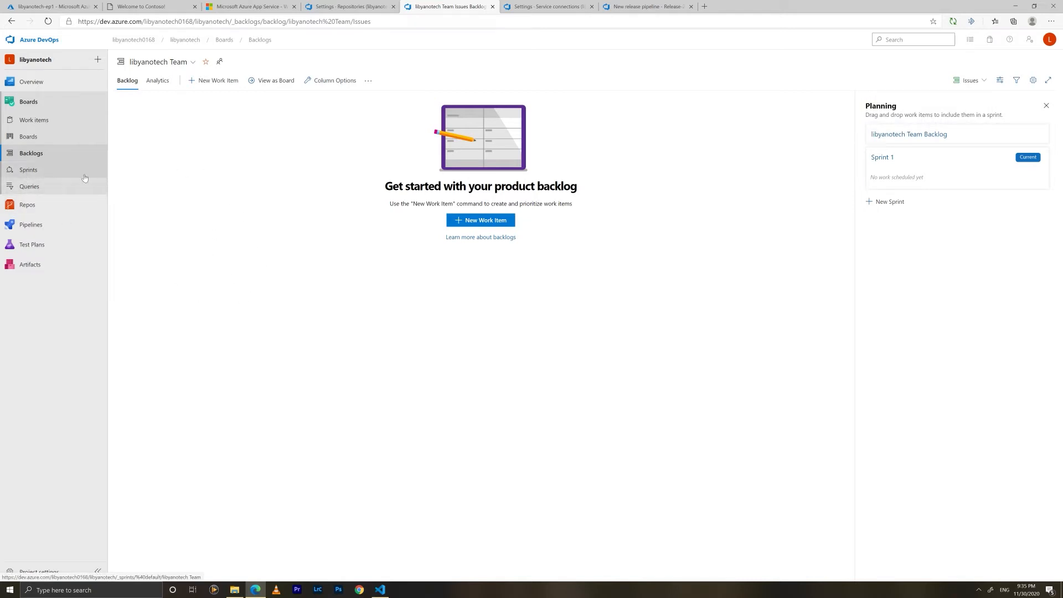
# - Start a new Task work item in Boards and title it "Demonstrate Pull Request with Work Item"
pyautogui.click(38, 121)
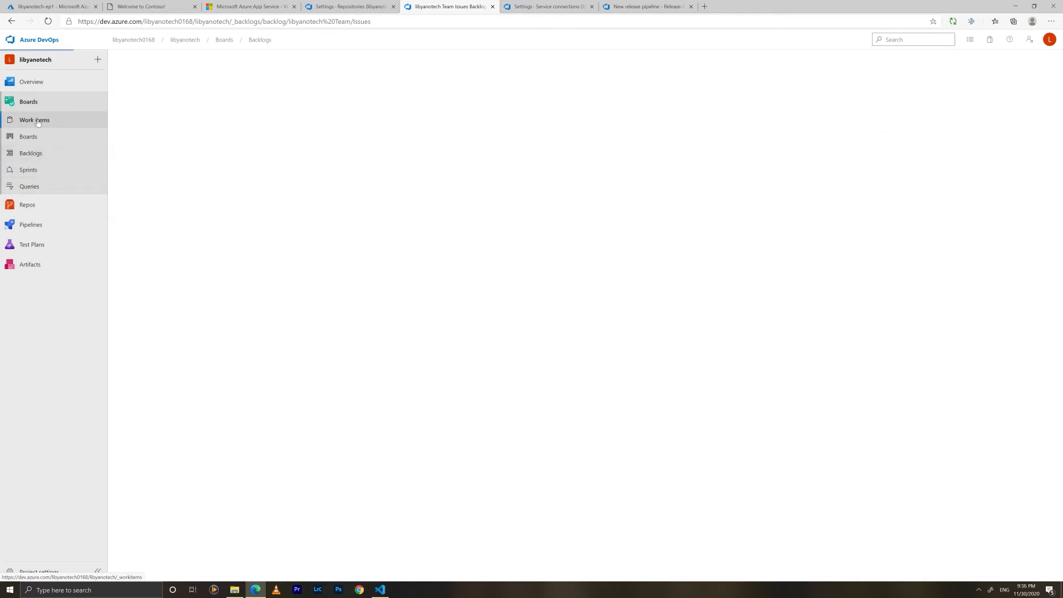
pyautogui.click(241, 79)
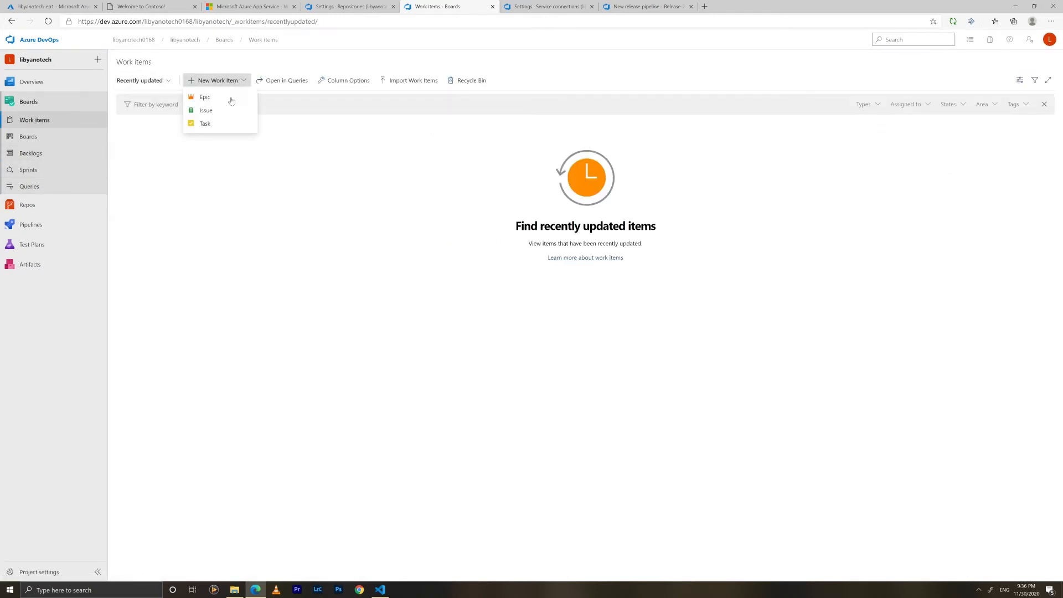
pyautogui.click(200, 124)
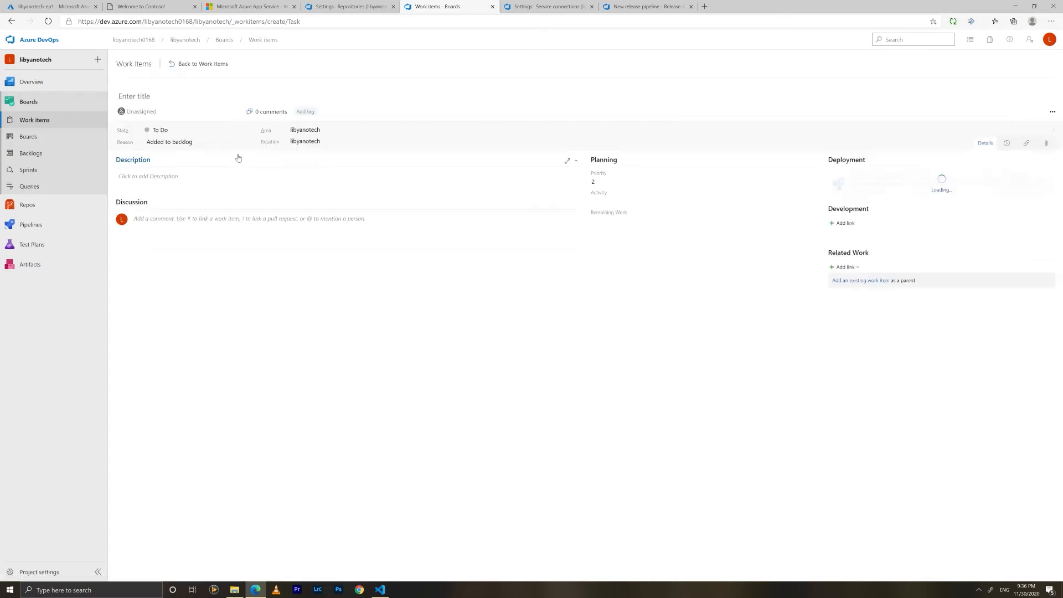
pyautogui.write('D')
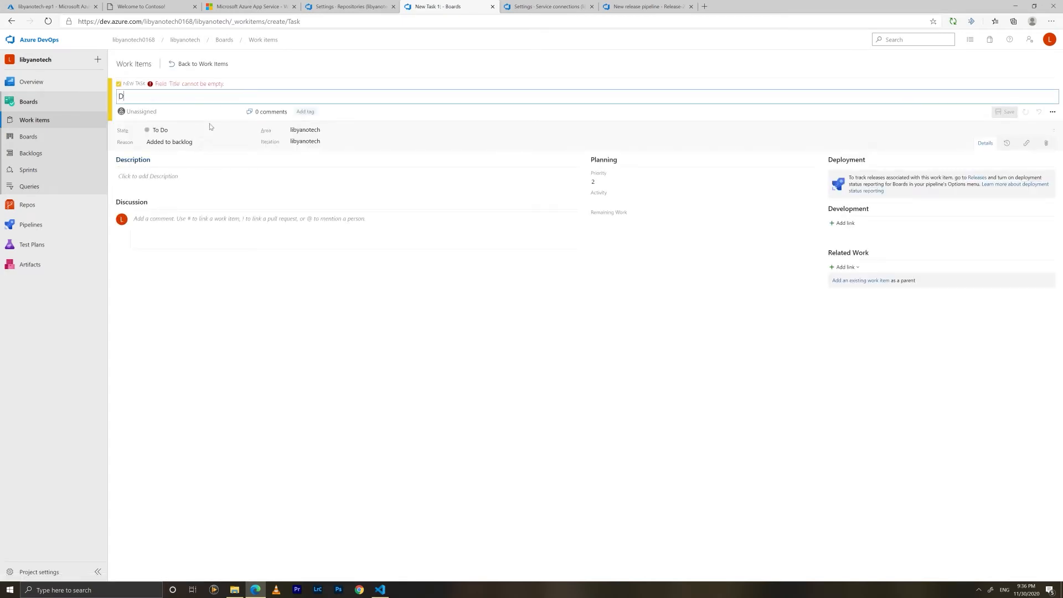
pyautogui.write('emonstrate ')
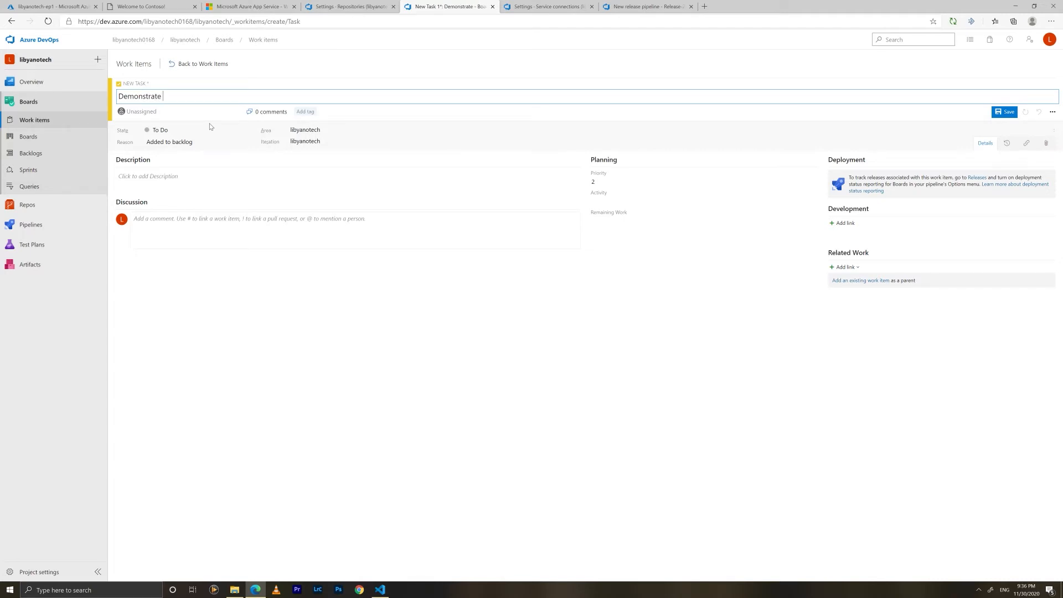
pyautogui.write('Pull Request with Work Item')
pyautogui.press('Tab')
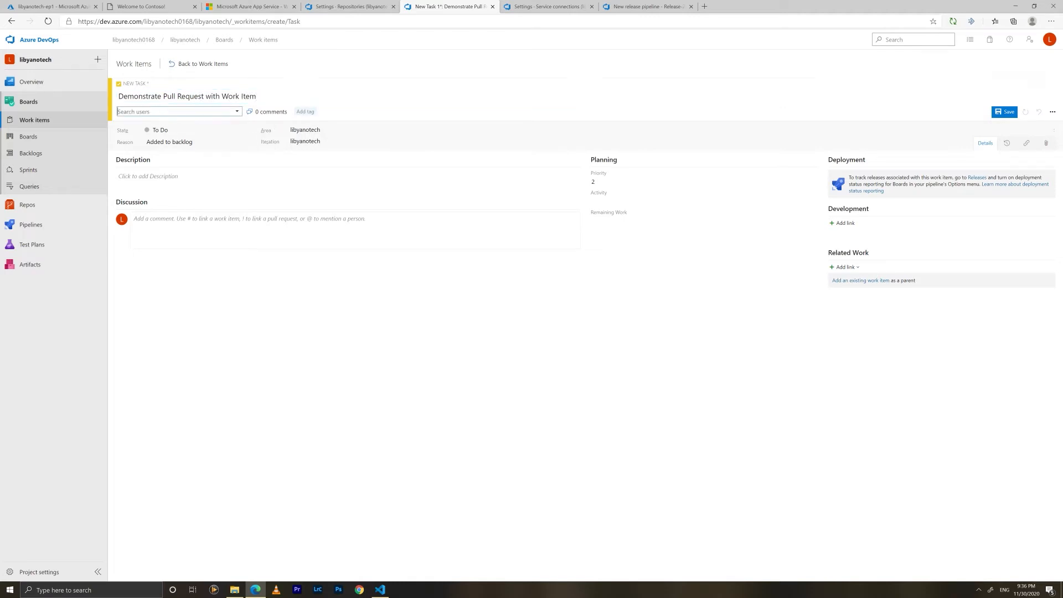
# - Search for an assignee by name on the new task and clear the search, leaving the task unassigned
pyautogui.press('Tab')
pyautogui.click(239, 113)
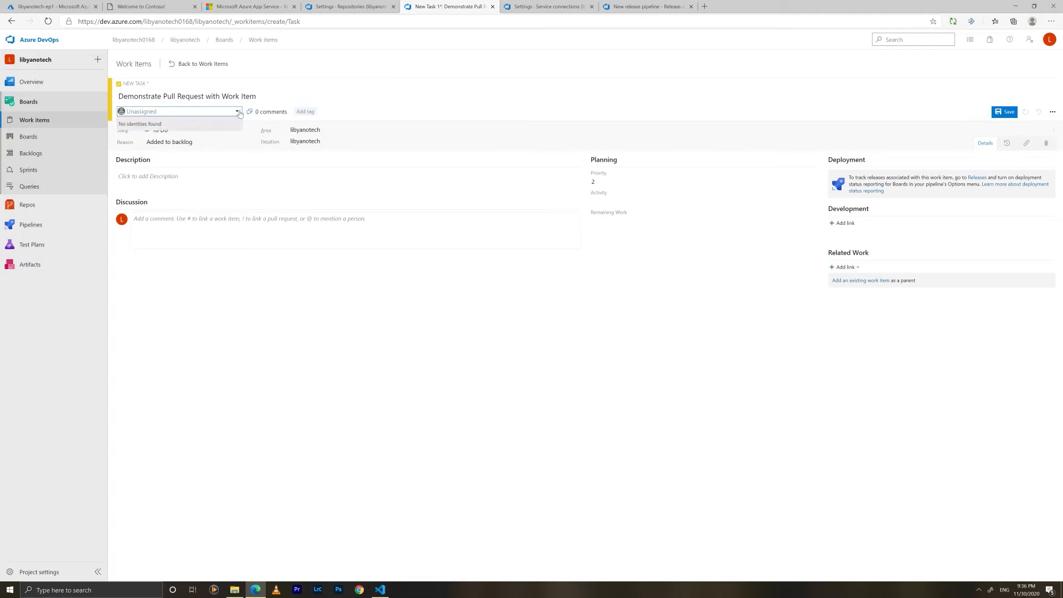
pyautogui.write('wanis')
pyautogui.click(172, 122)
pyautogui.press('BackSpace')
pyautogui.click(213, 277)
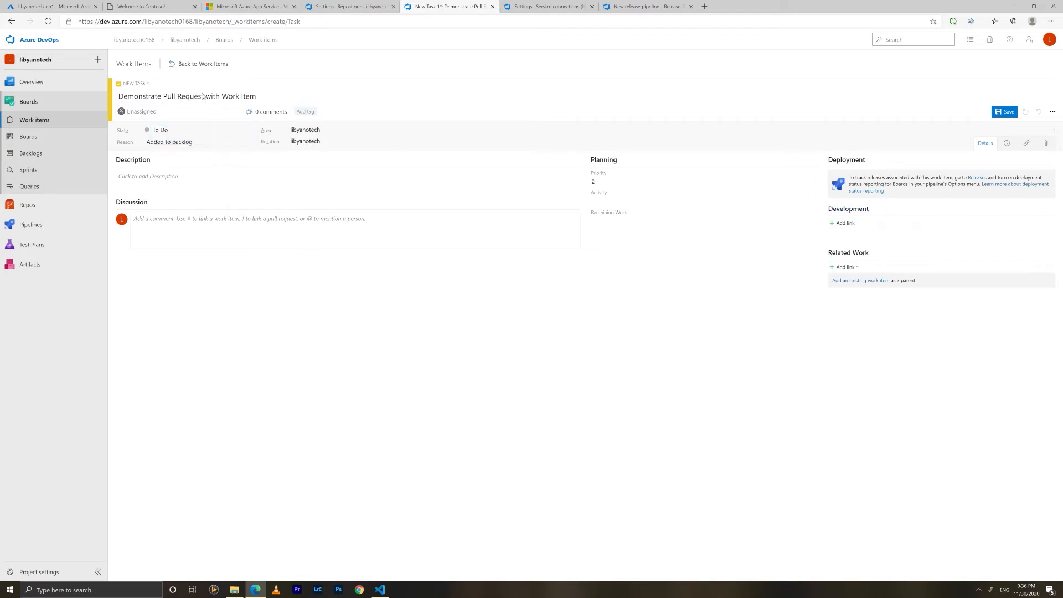
# - Link the task to the newfeature branch of the cicd_node repository and save it, returning to the work items list
pyautogui.click(836, 224)
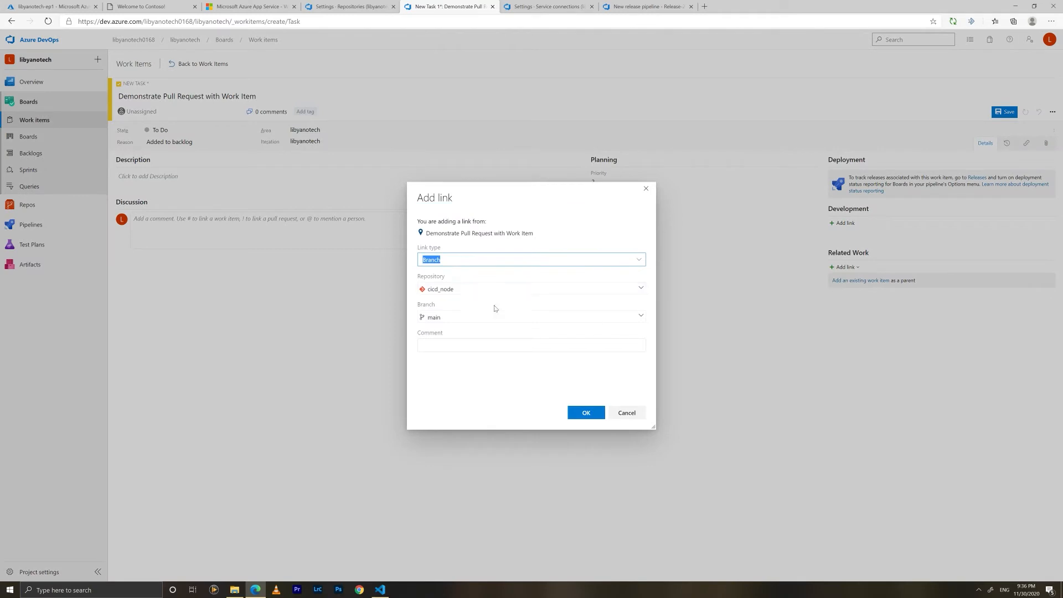
pyautogui.click(640, 315)
pyautogui.click(457, 372)
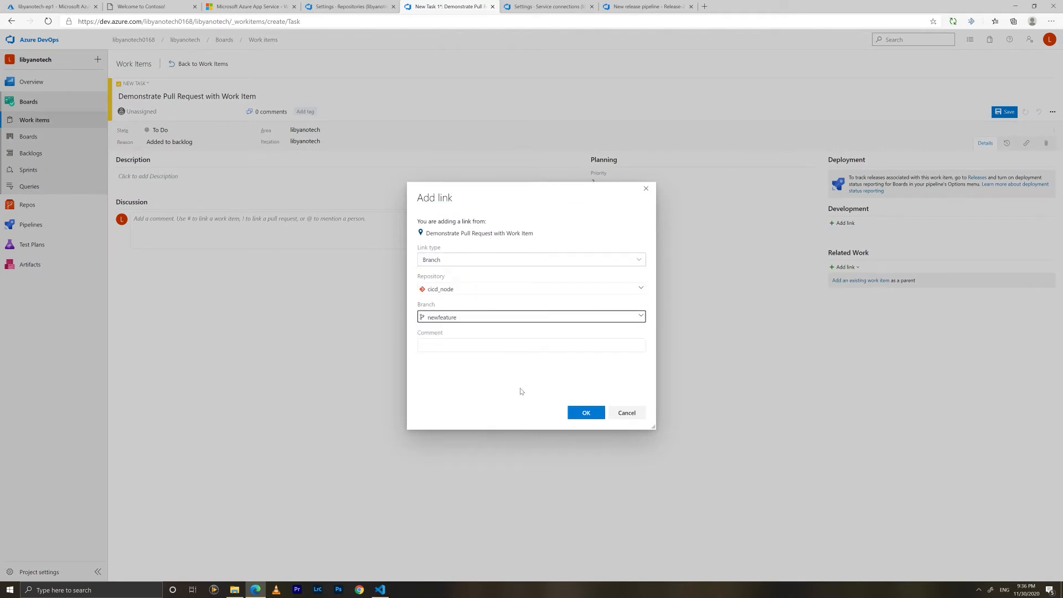
pyautogui.click(588, 413)
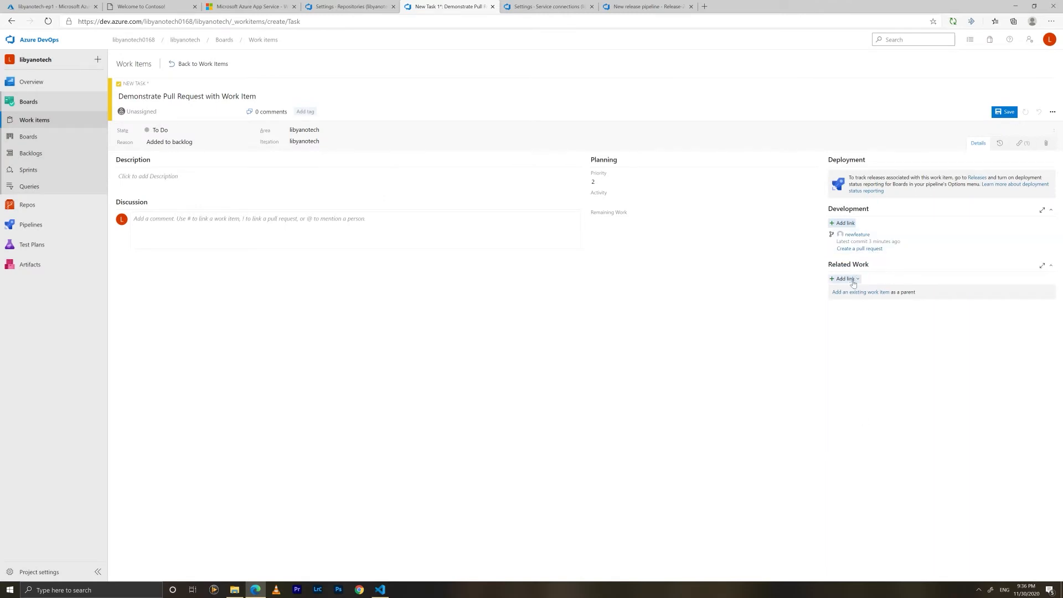
pyautogui.click(1008, 112)
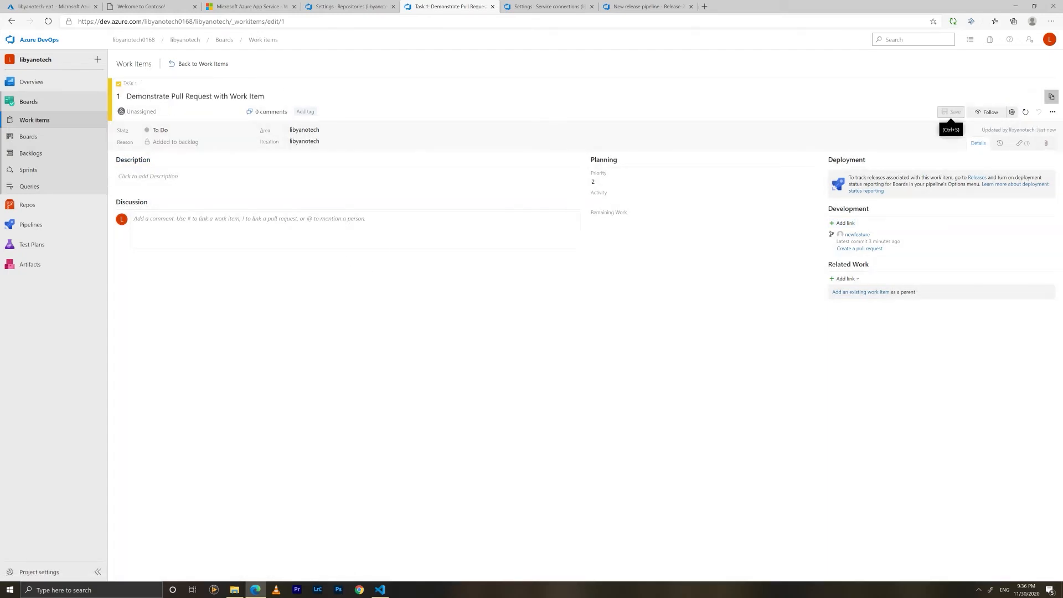
pyautogui.click(193, 64)
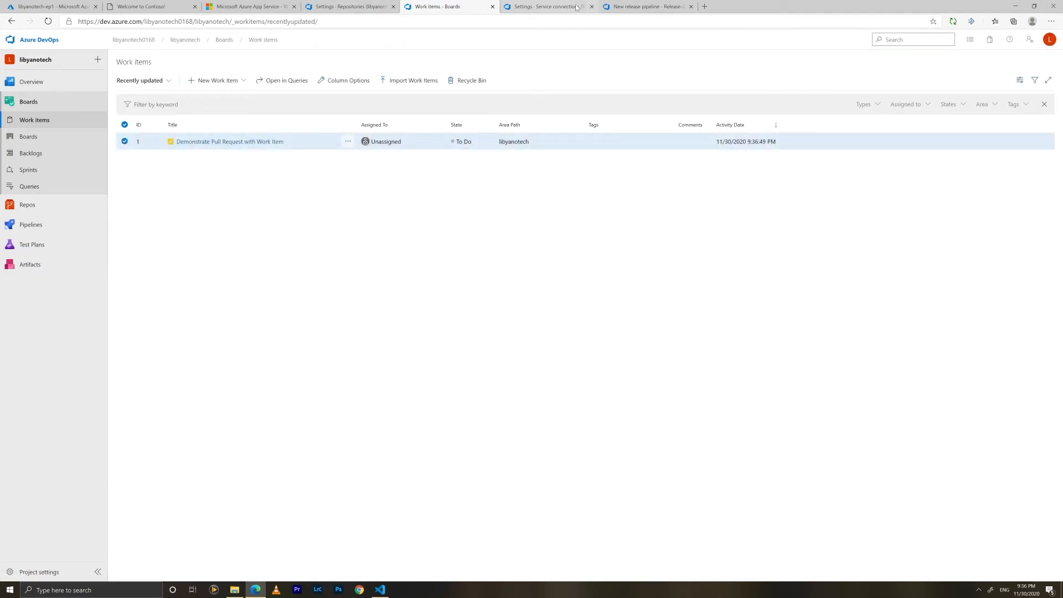
# - Create a pull request from newfeature into main with Task 1 as its linked work item, and dismiss the welcome tip
pyautogui.moveTo(34, 205)
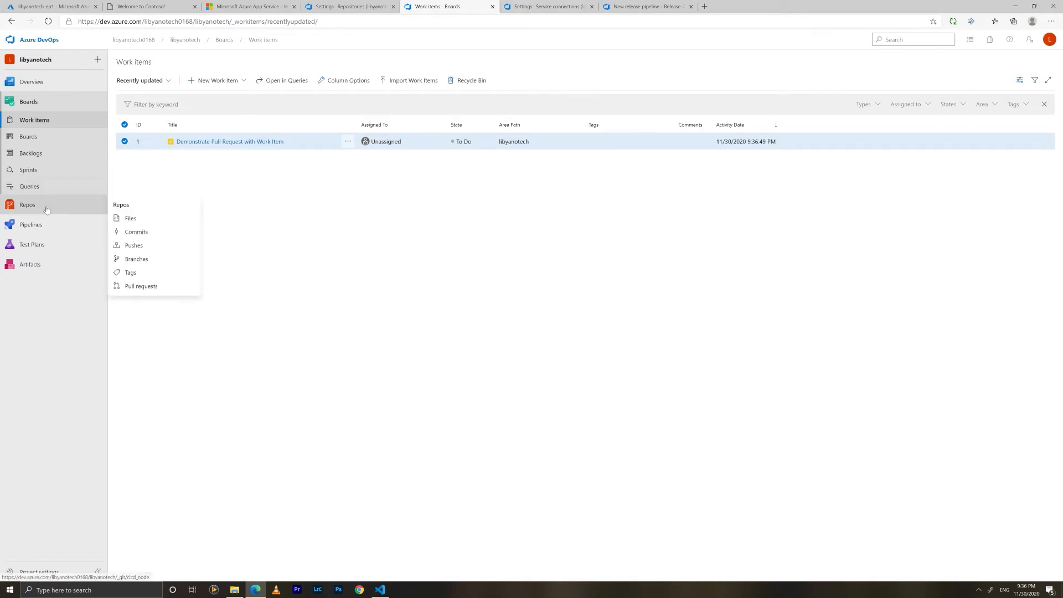
pyautogui.click(133, 218)
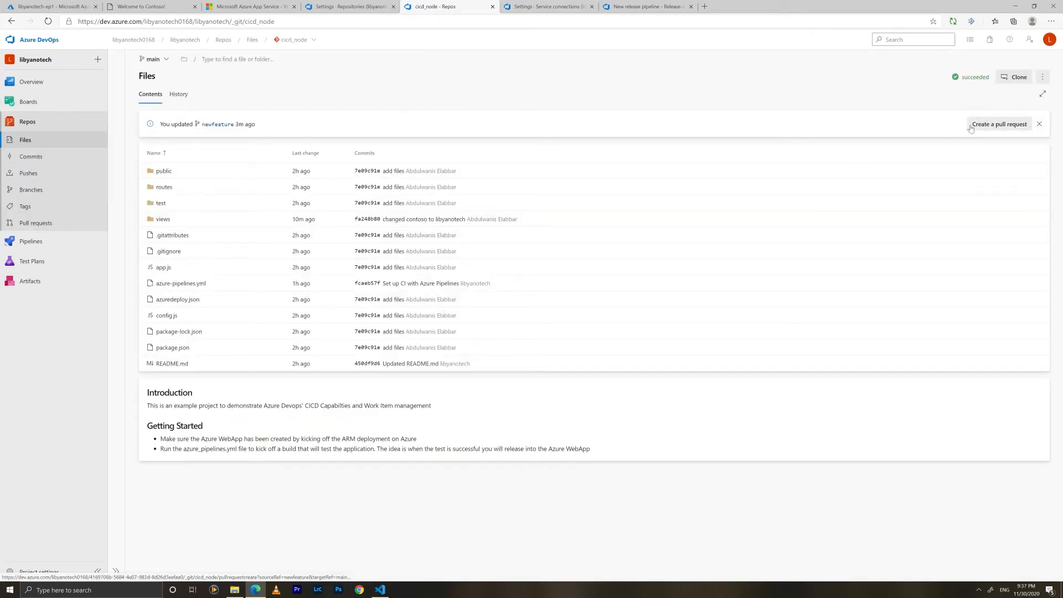
pyautogui.click(991, 124)
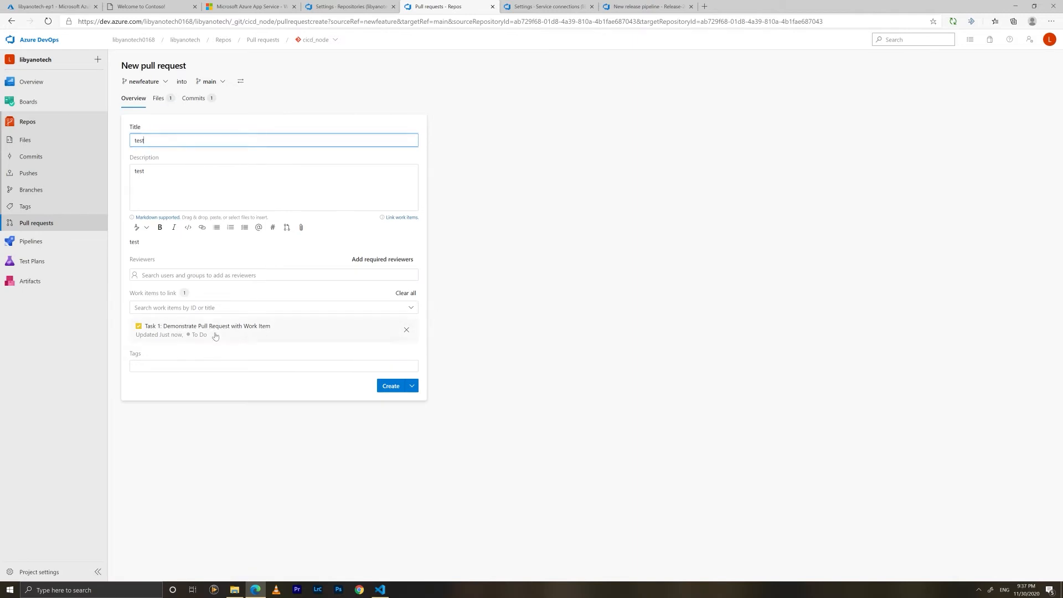
pyautogui.click(414, 308)
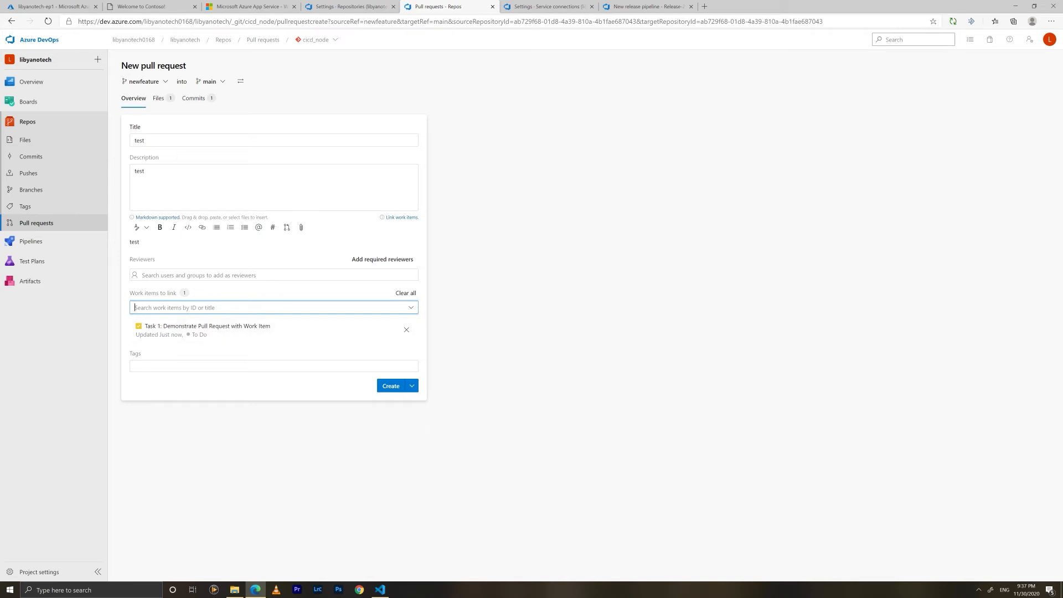
pyautogui.click(392, 386)
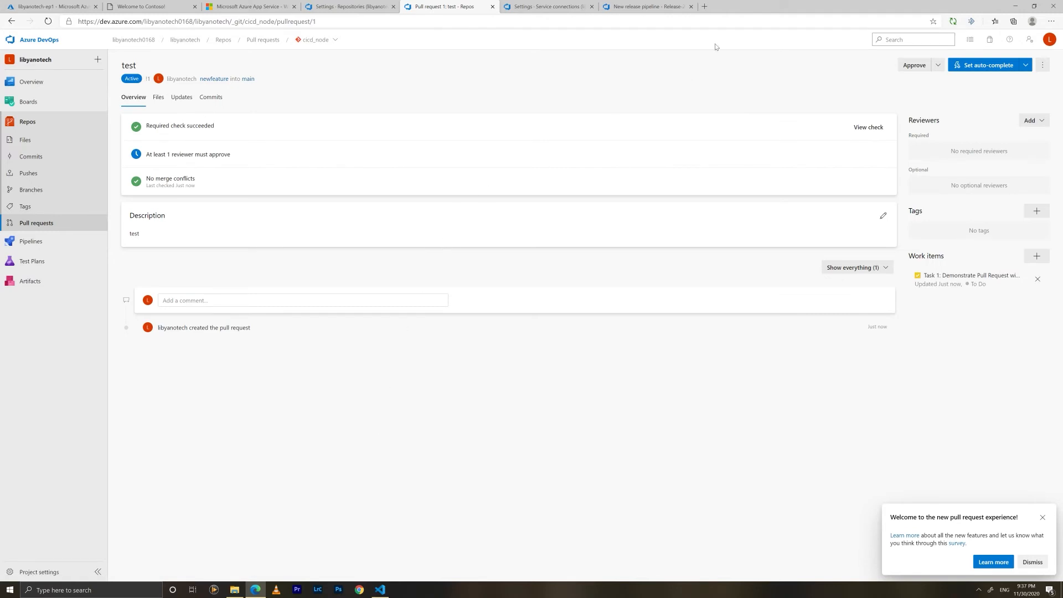
pyautogui.click(1042, 518)
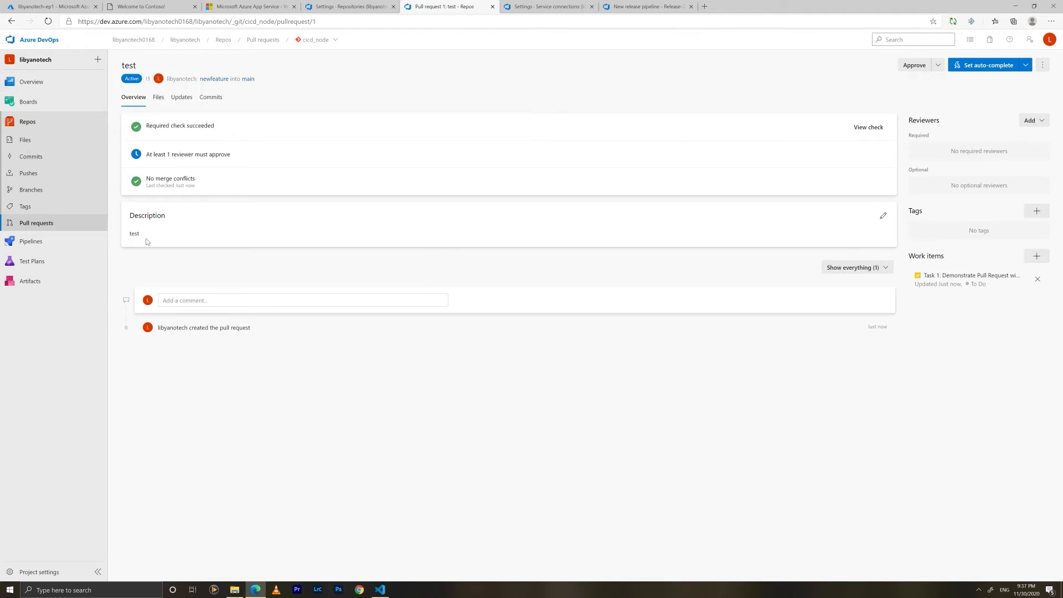
# - Review the pull request's changed files and commits, and approve it
pyautogui.click(159, 98)
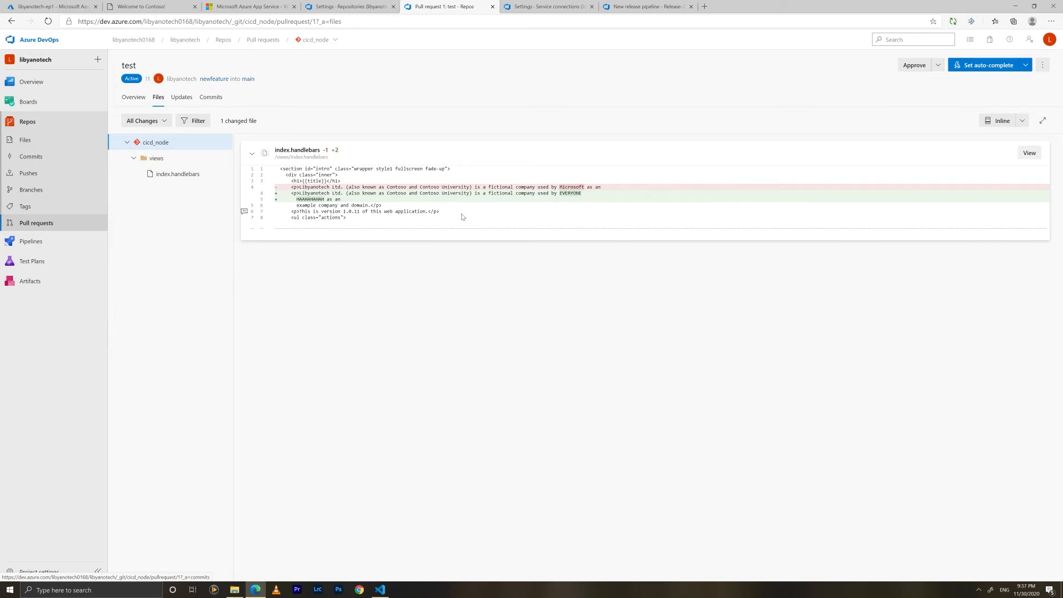
pyautogui.click(212, 97)
pyautogui.moveTo(83, 101)
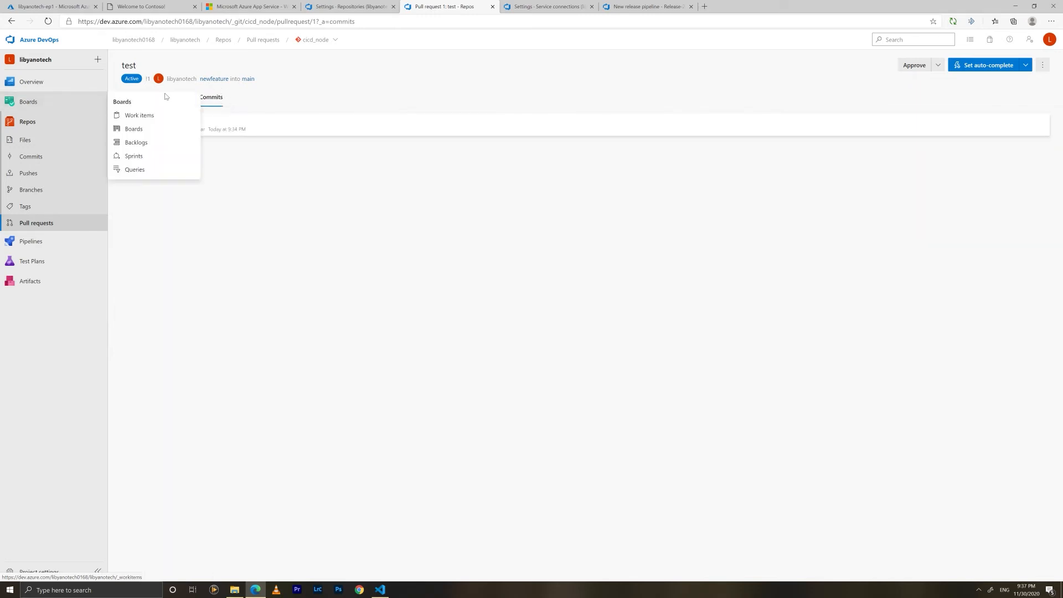
pyautogui.click(133, 98)
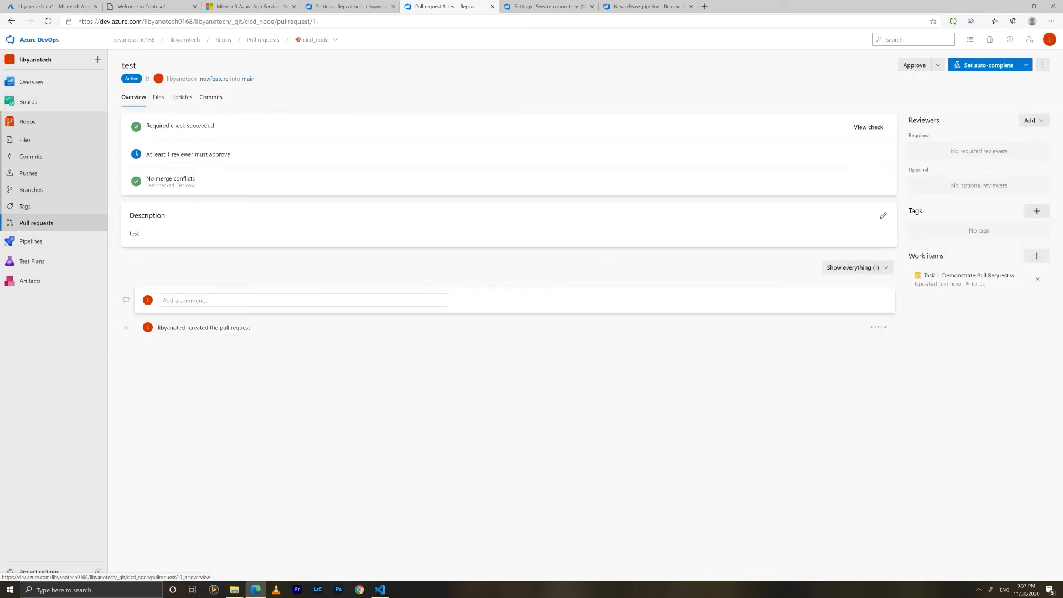
pyautogui.click(913, 65)
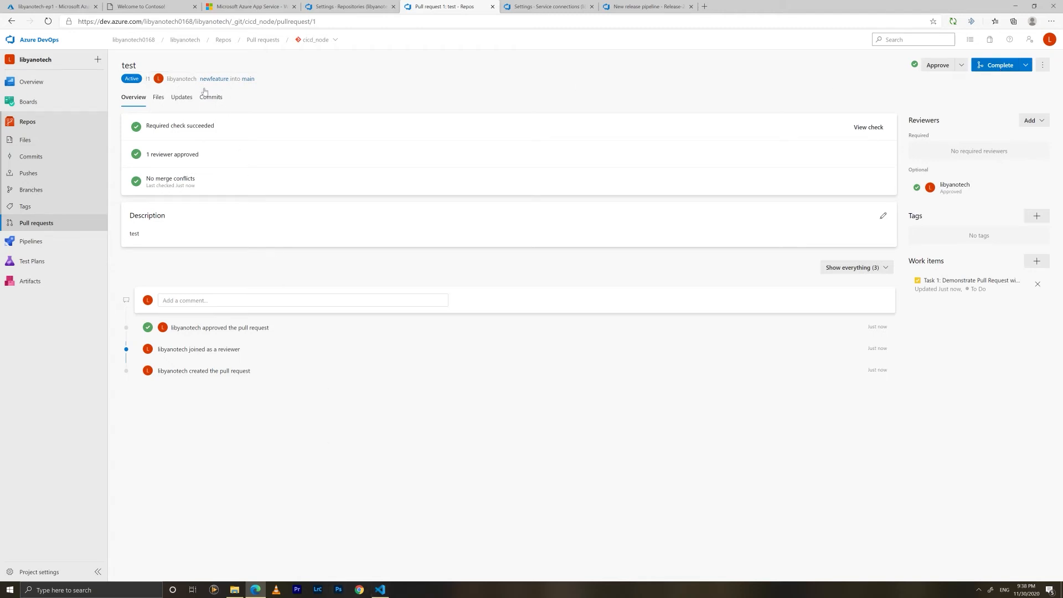
# - Examine the pull request's merge types and post-completion options without merging, and view its linked task
pyautogui.click(996, 65)
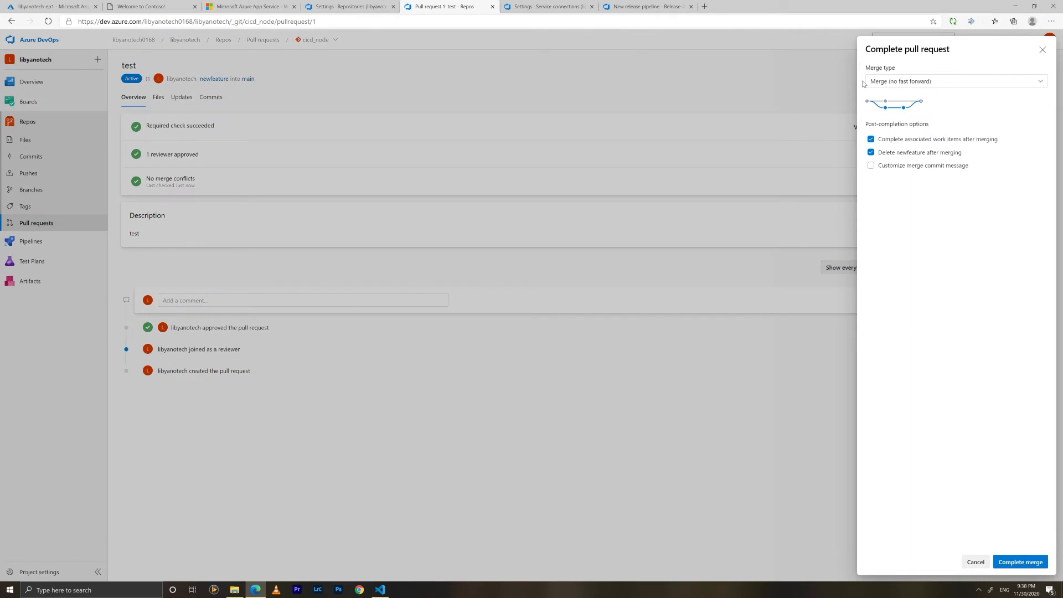
pyautogui.click(980, 89)
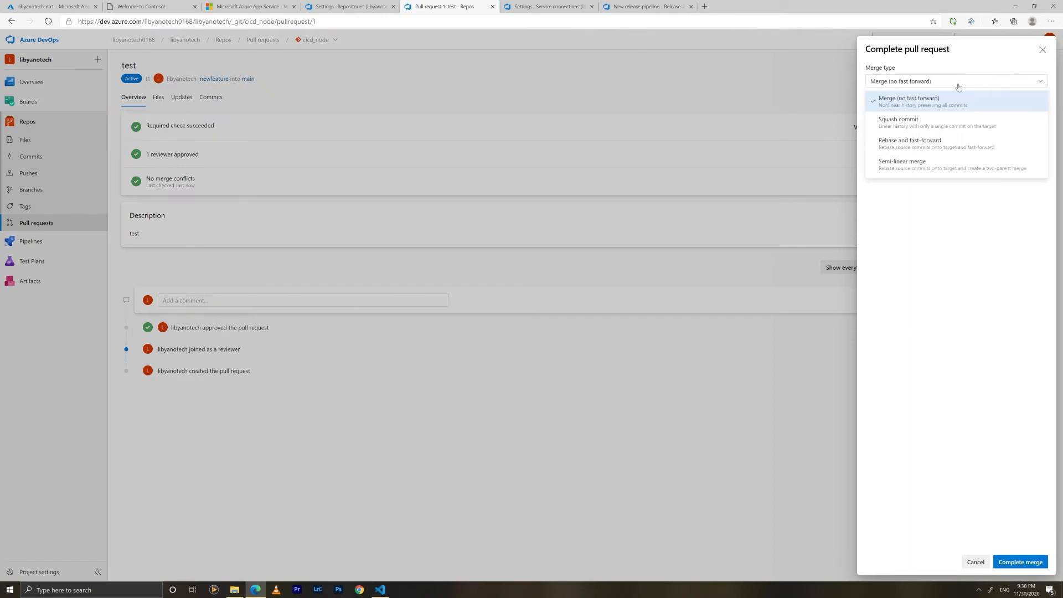
pyautogui.click(959, 87)
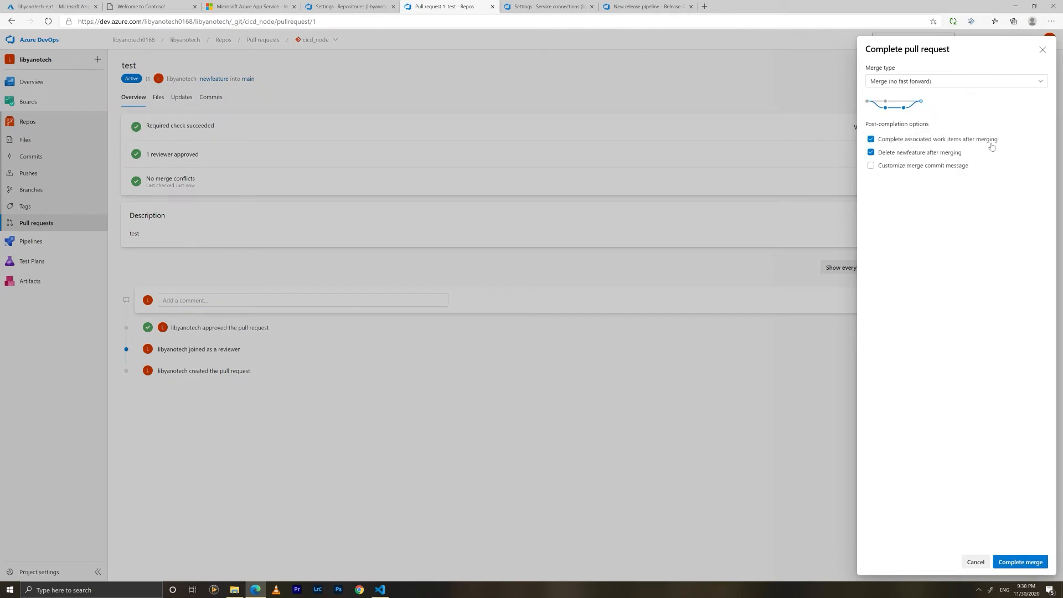
pyautogui.click(1041, 50)
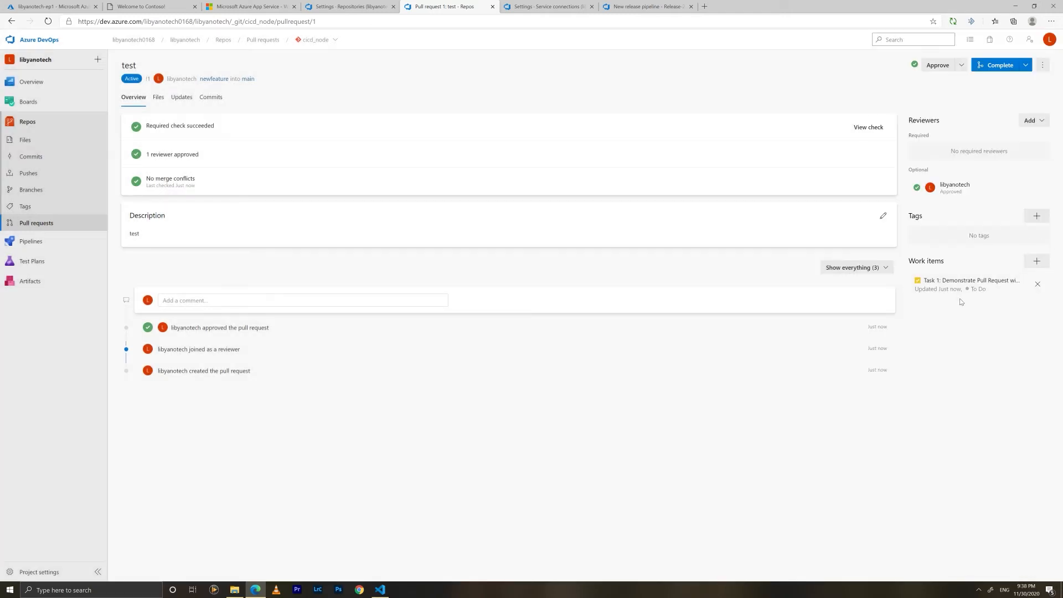
pyautogui.click(930, 278)
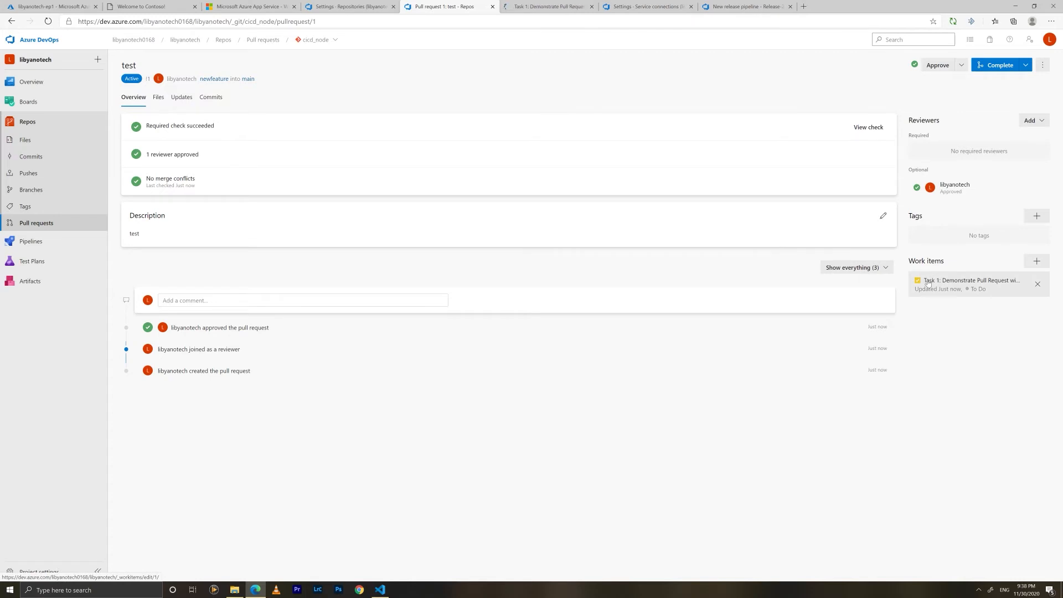
pyautogui.click(556, 6)
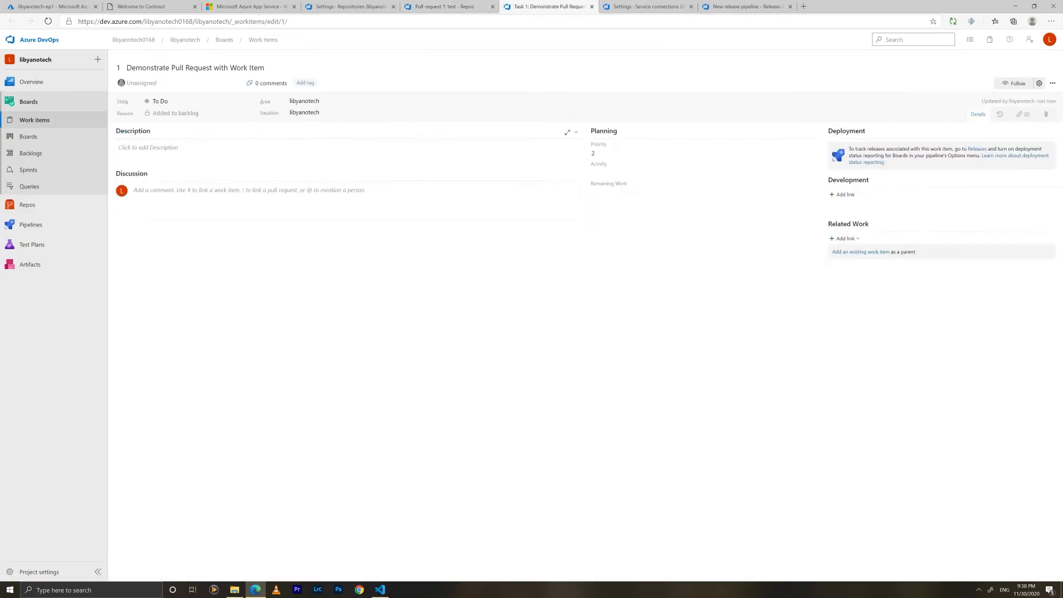
pyautogui.click(591, 6)
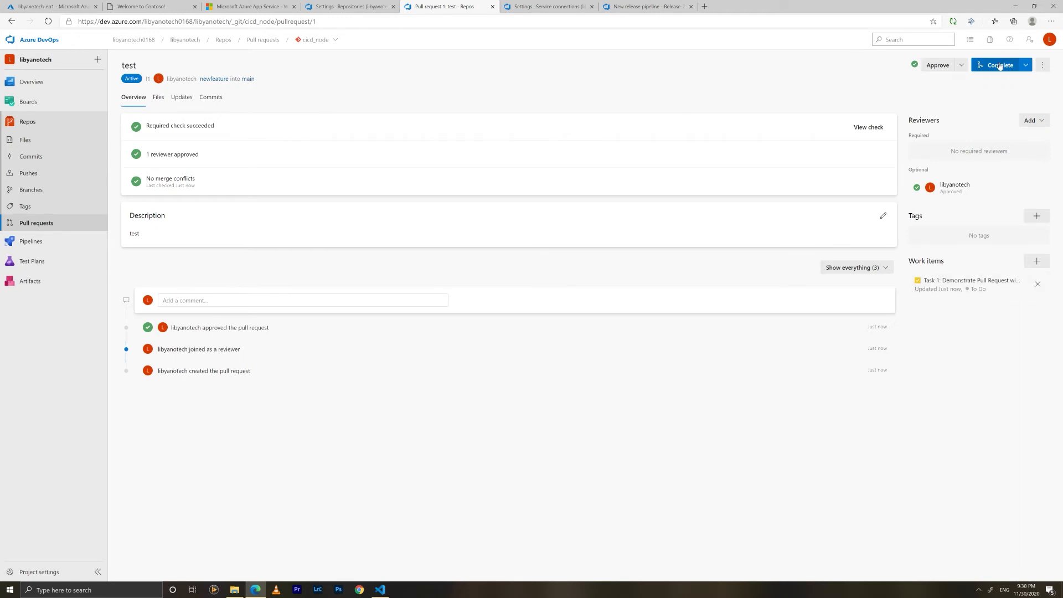
# - Complete the pull request as Merge (no fast forward), deleting newfeature after merging, with completion of associated work items turned off
pyautogui.click(1001, 64)
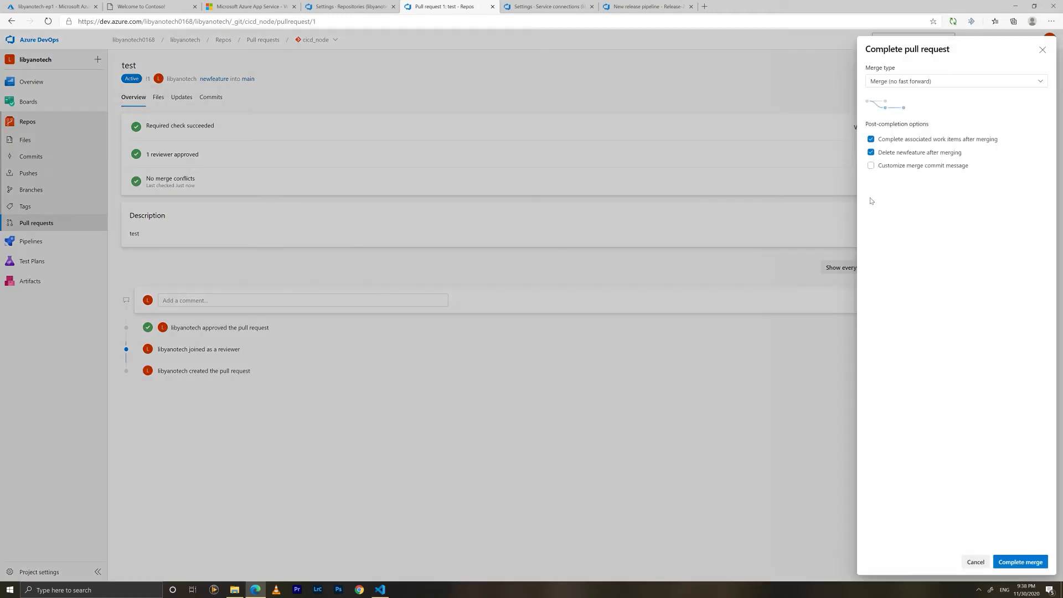
pyautogui.click(871, 140)
pyautogui.click(1024, 563)
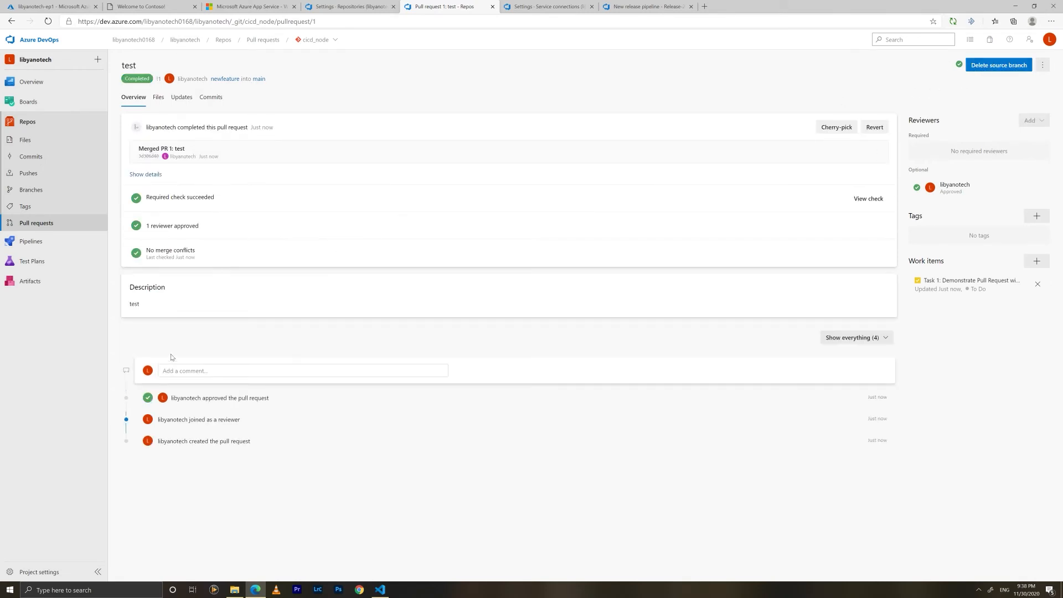
# - Open the runs of the cicd_node pipeline and check the status of the run for the merged pull request
pyautogui.moveTo(31, 241)
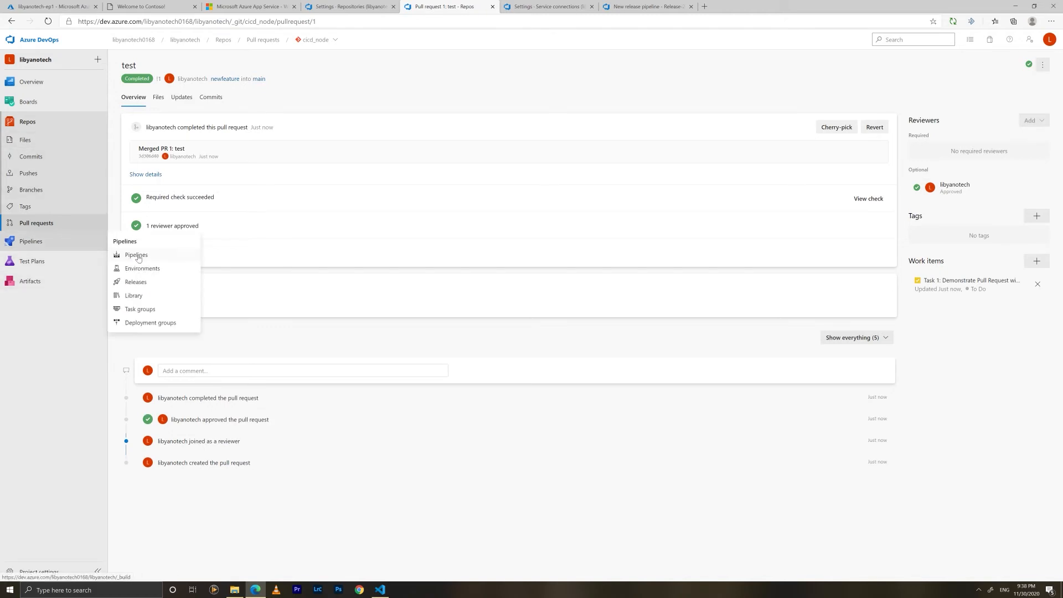
pyautogui.click(138, 258)
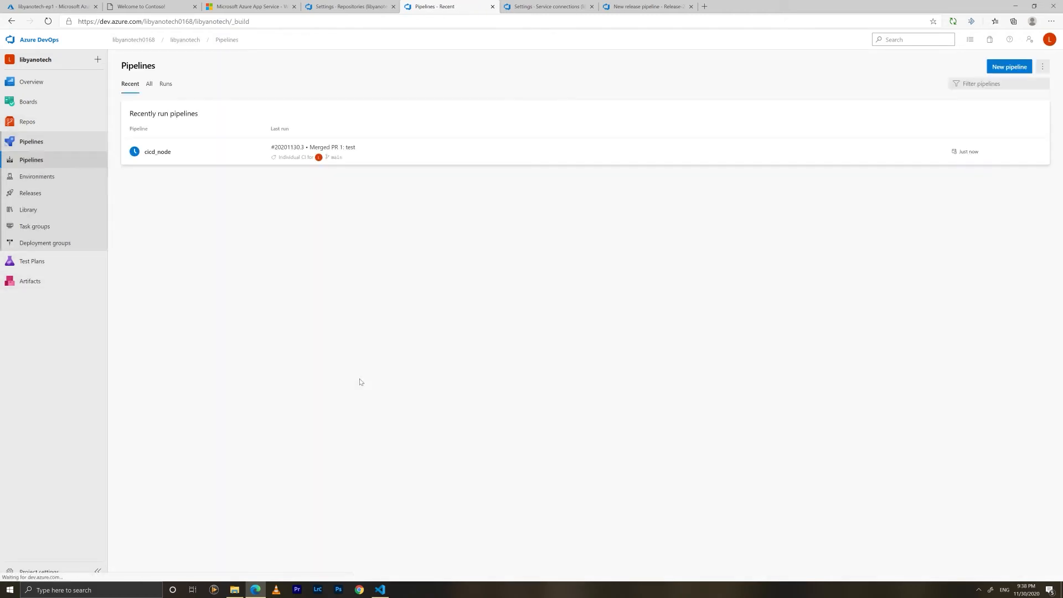
pyautogui.click(198, 153)
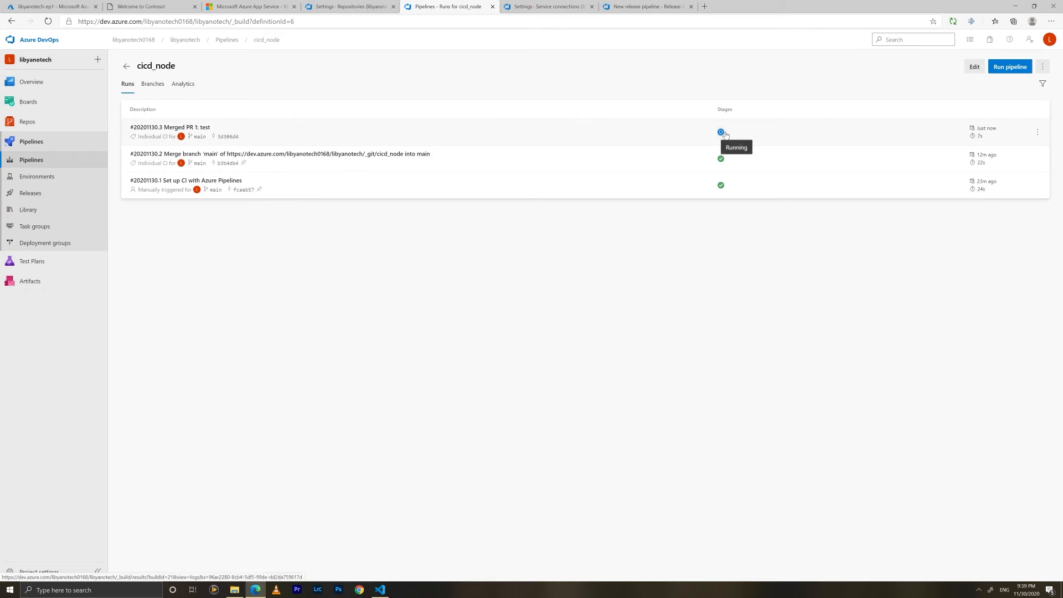
# - View the details of the merged pull request's run and check the release pipeline's list of releases
pyautogui.click(671, 130)
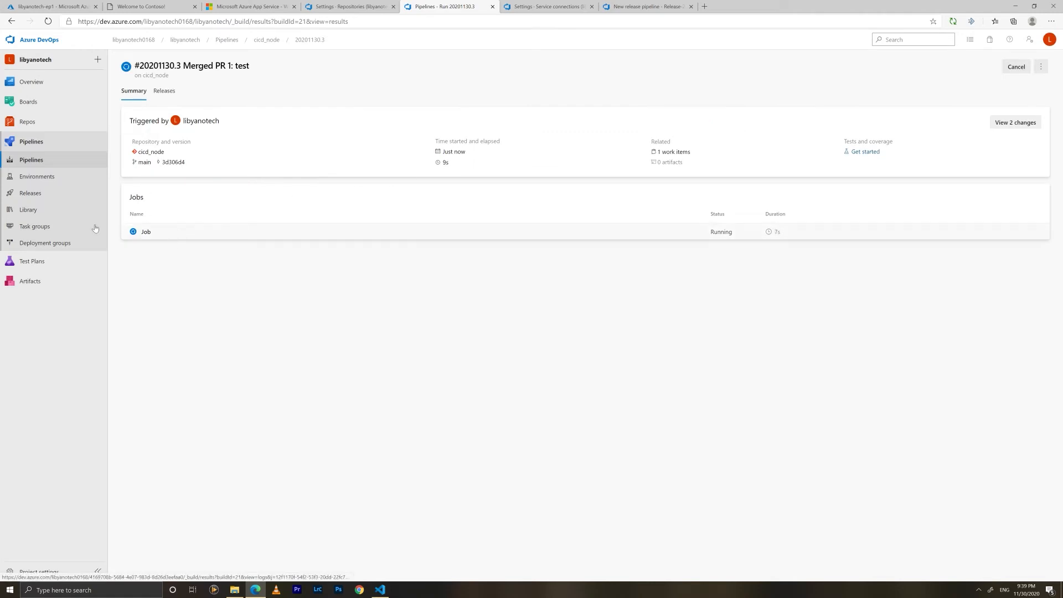
pyautogui.click(77, 192)
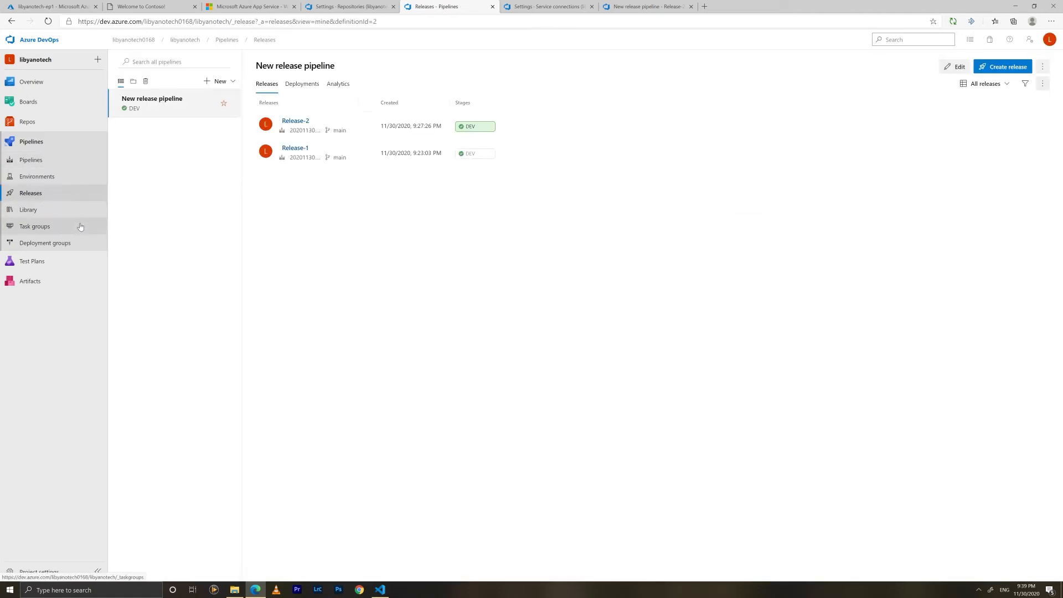
pyautogui.click(31, 160)
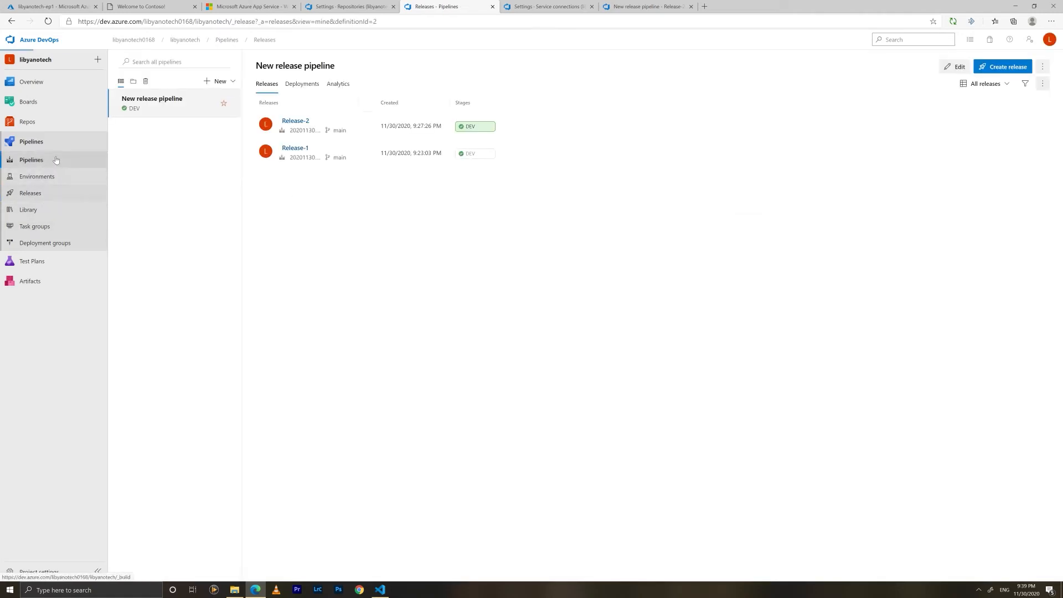
pyautogui.click(35, 198)
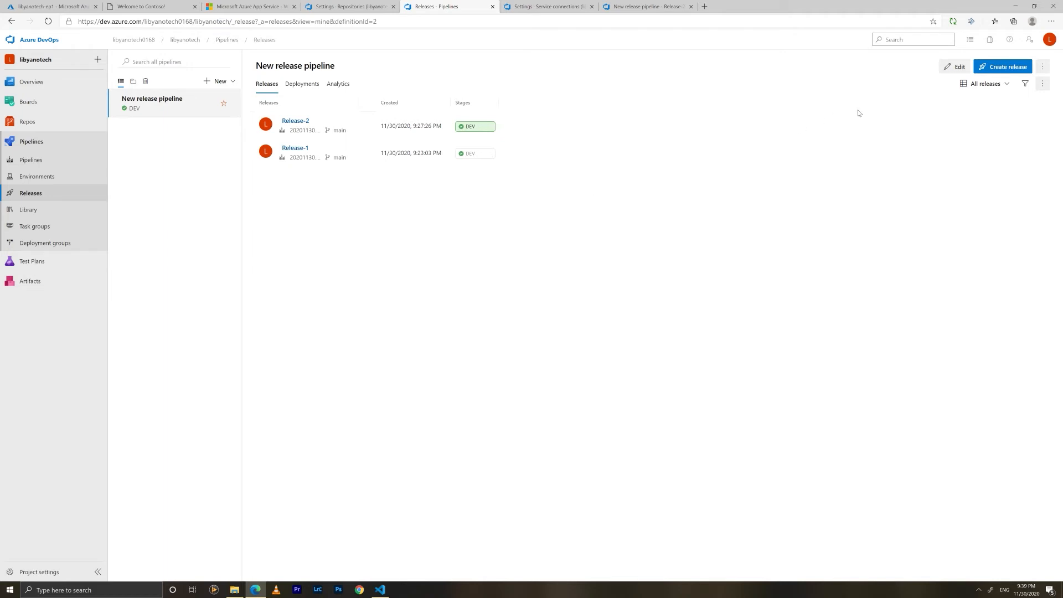
# - Edit the release pipeline by cloning its DEV stage and naming the copy PROD
pyautogui.click(954, 66)
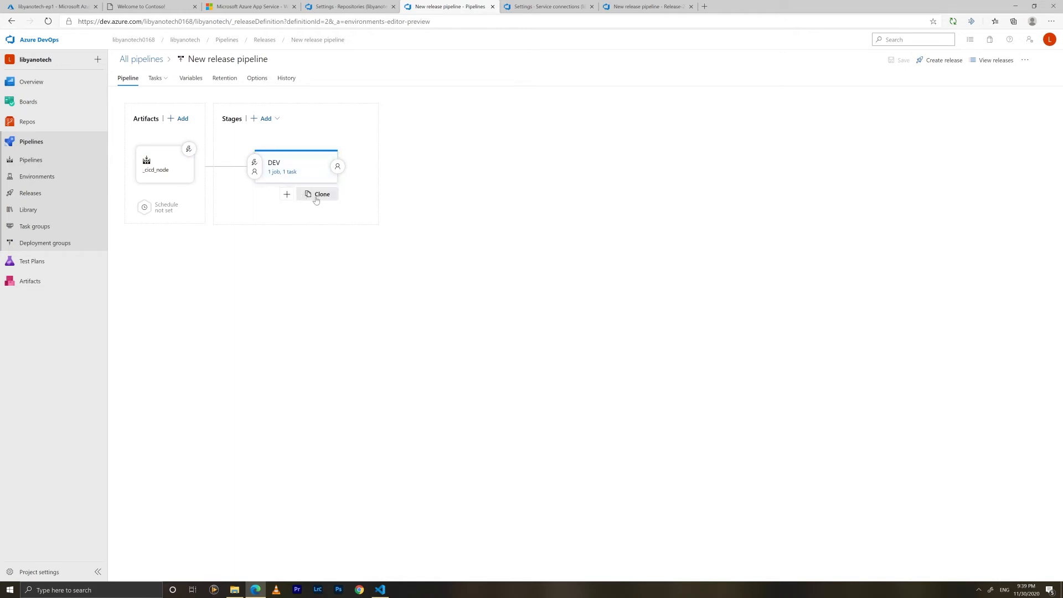
pyautogui.click(316, 198)
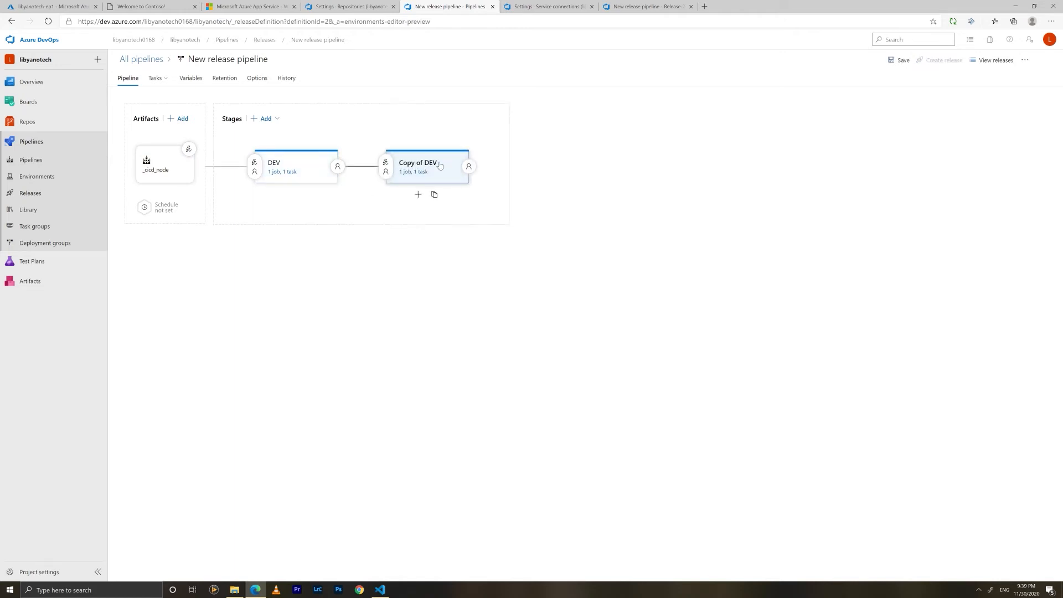
pyautogui.click(440, 164)
pyautogui.click(786, 168)
pyautogui.hotkey('ctrl', 'a')
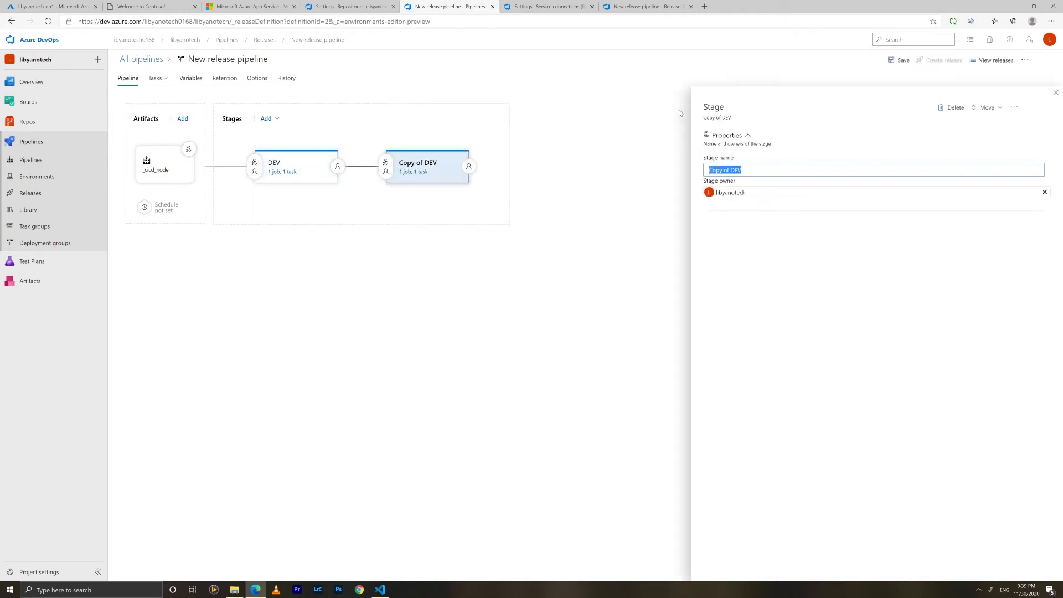
pyautogui.write('PROD')
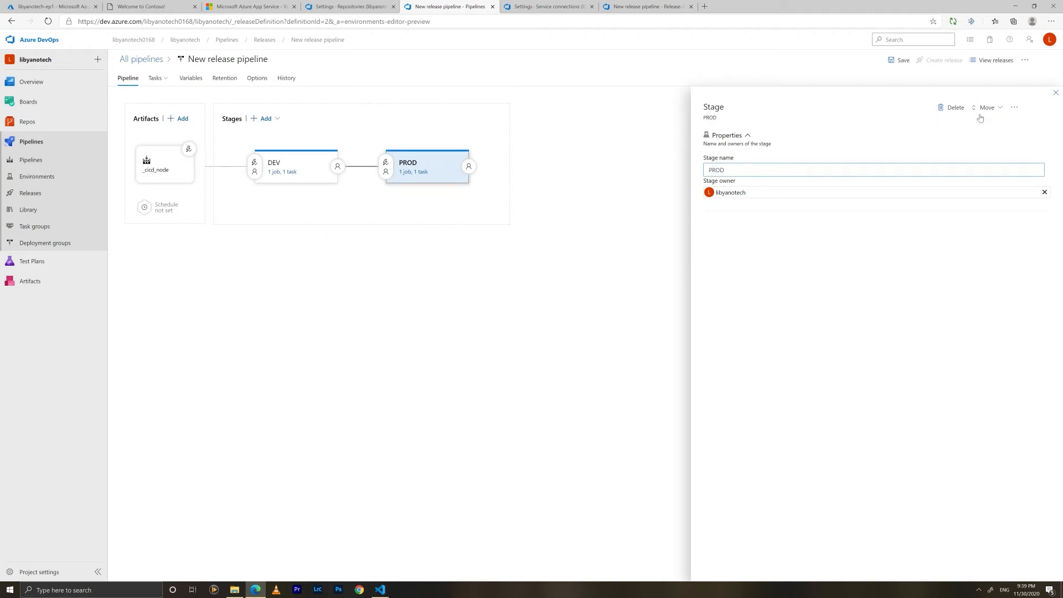
pyautogui.click(1054, 93)
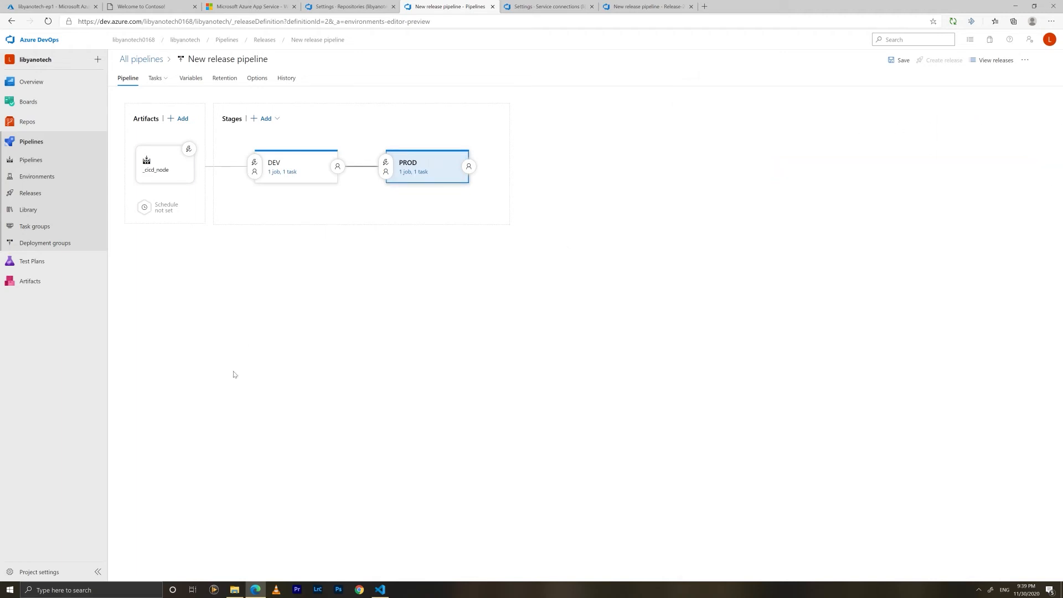
# - Enable pre-deployment approvals for the PROD stage
pyautogui.click(392, 165)
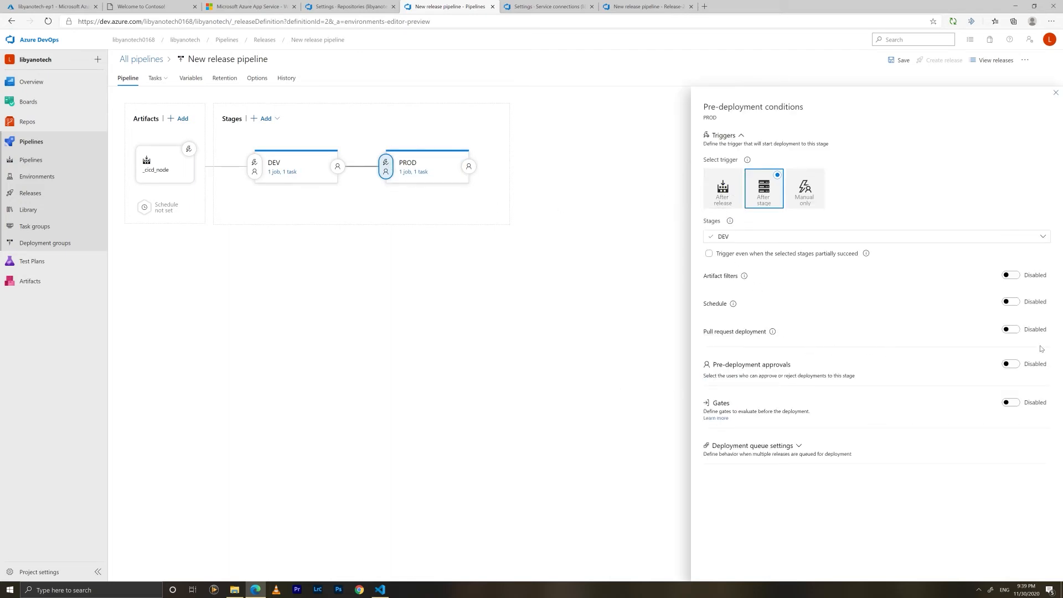
pyautogui.click(1010, 364)
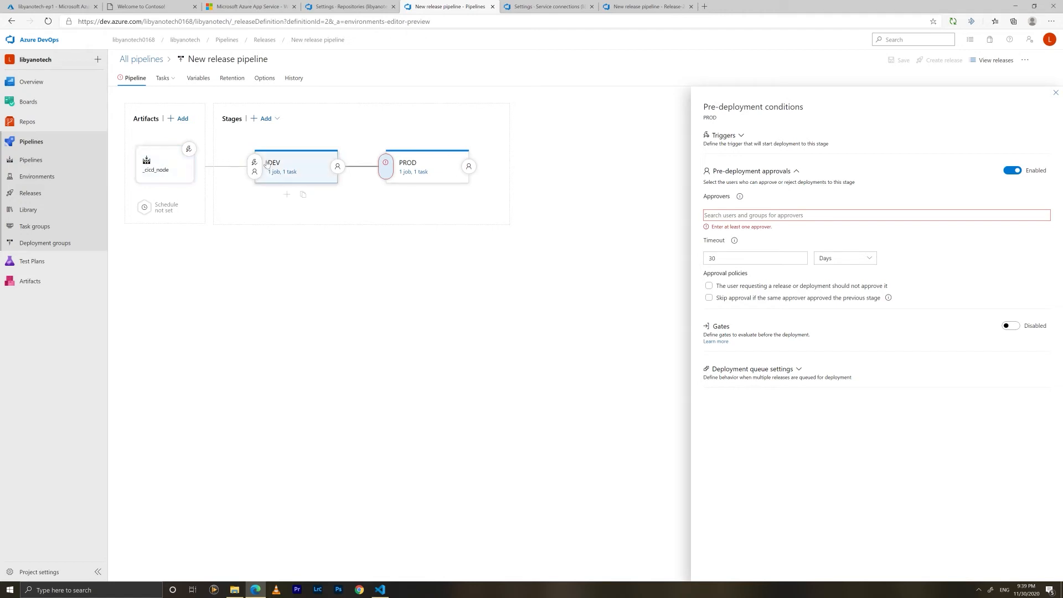
# - Compare the production and dev sites, view the app's deployment slots in the Azure portal, and return to the release pipeline
pyautogui.moveTo(273, 163)
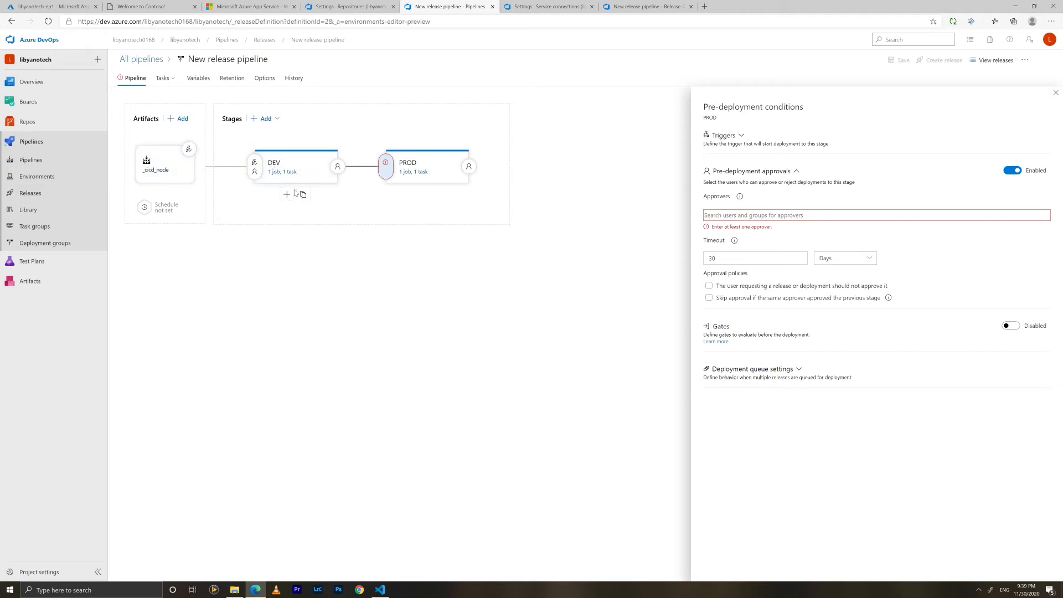
pyautogui.click(250, 6)
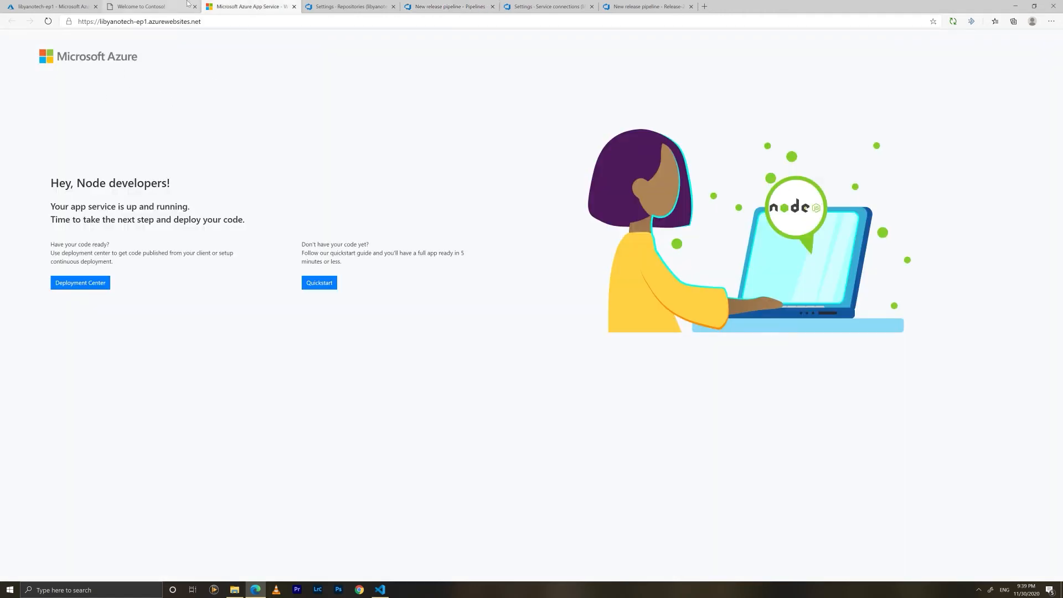
pyautogui.click(166, 7)
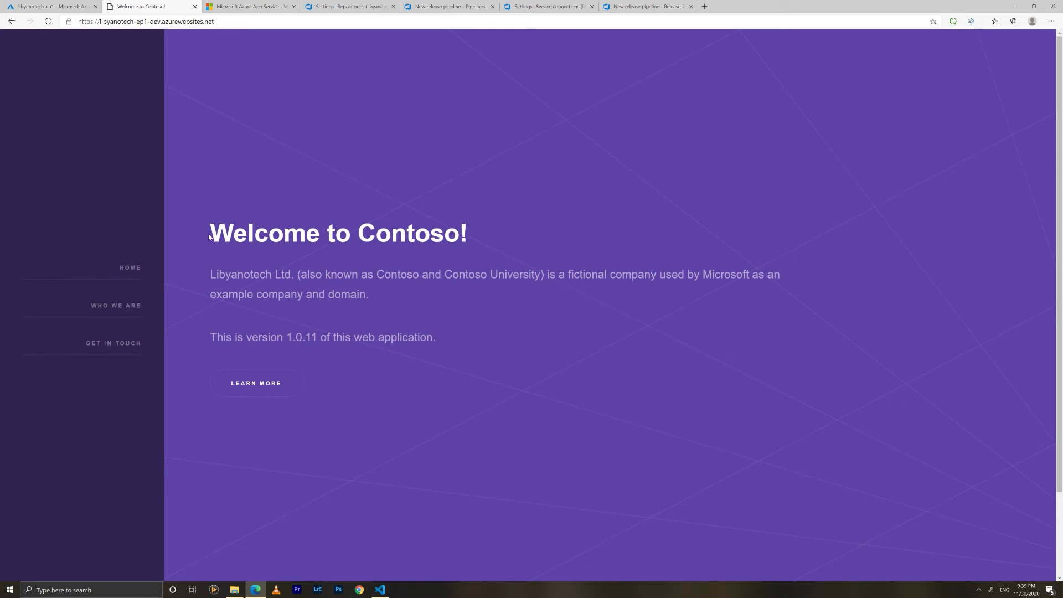
pyautogui.click(249, 7)
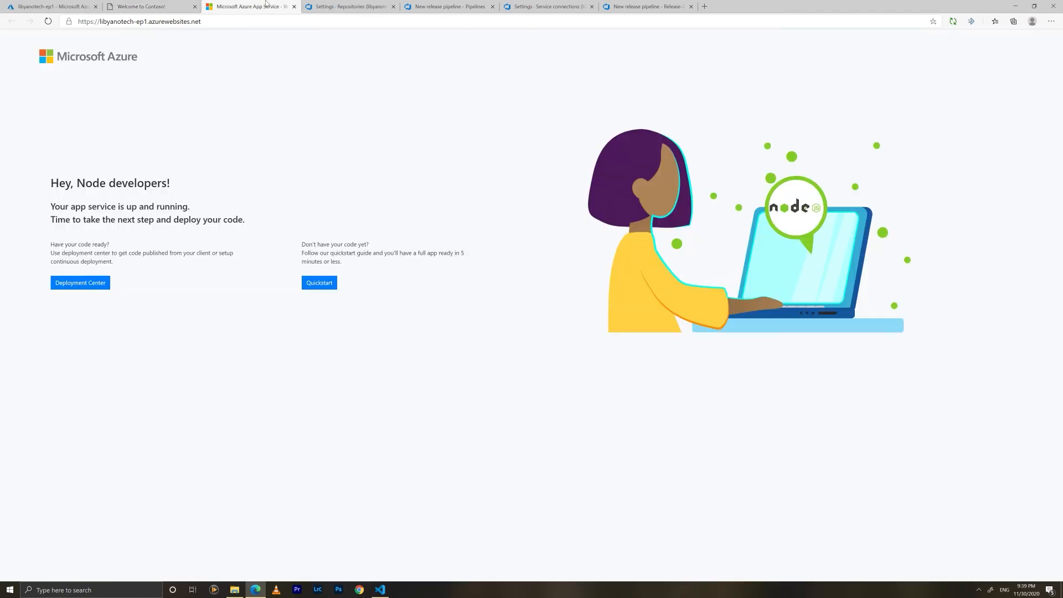
pyautogui.click(149, 7)
pyautogui.click(31, 4)
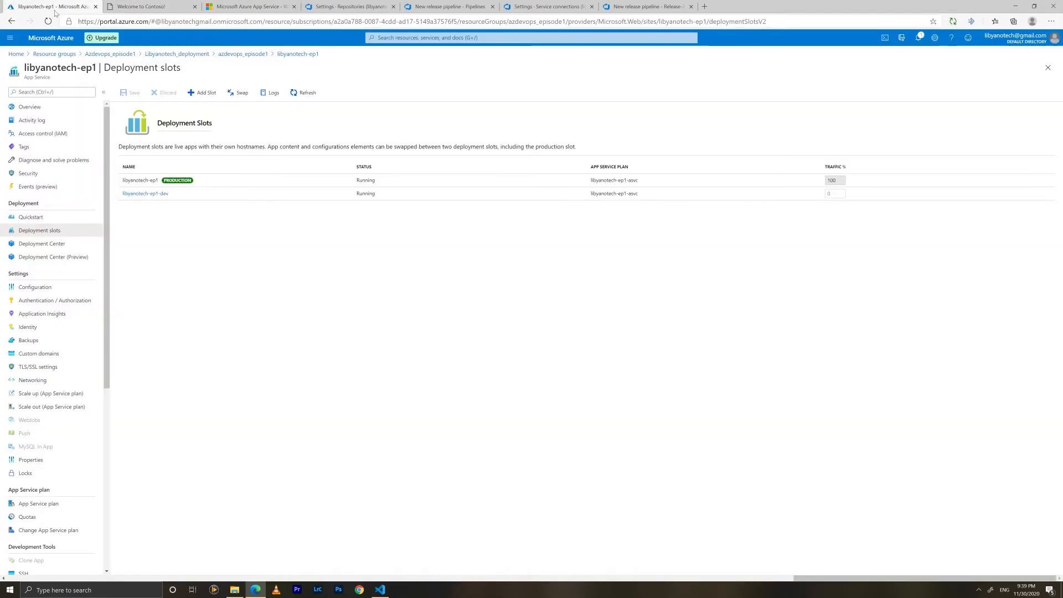
pyautogui.click(420, 7)
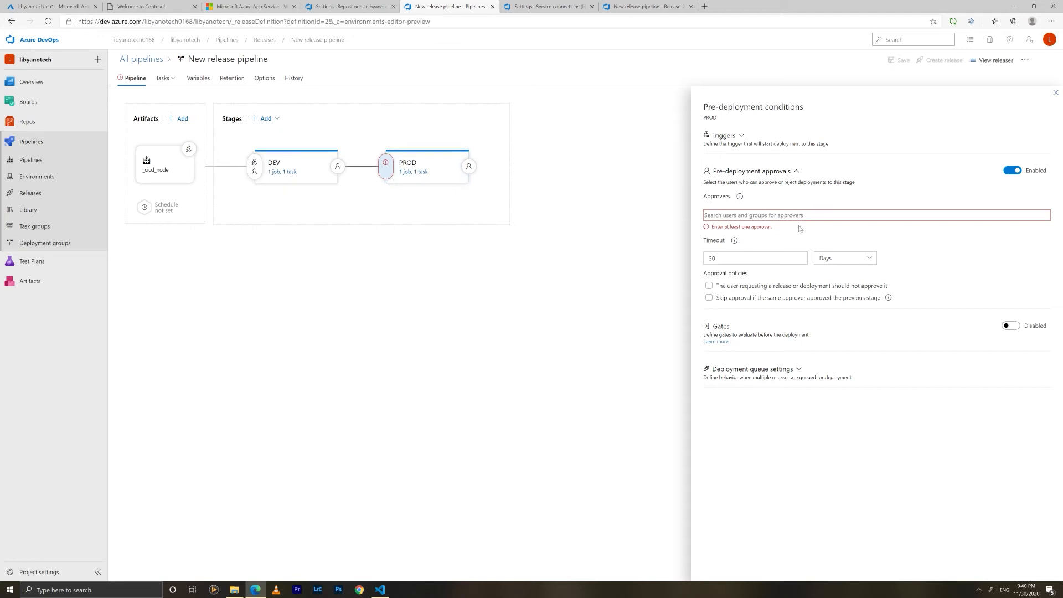
# - Add libyanotech as approver for PROD's pre-deployment approvals and set the approval timeout to 7 days
pyautogui.write('libyano')
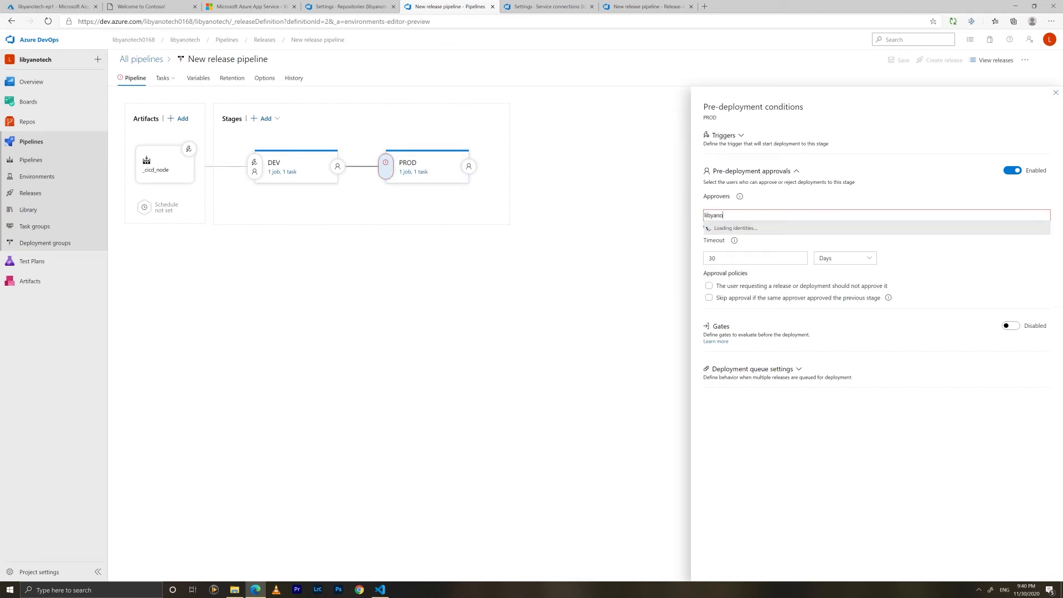
pyautogui.click(730, 246)
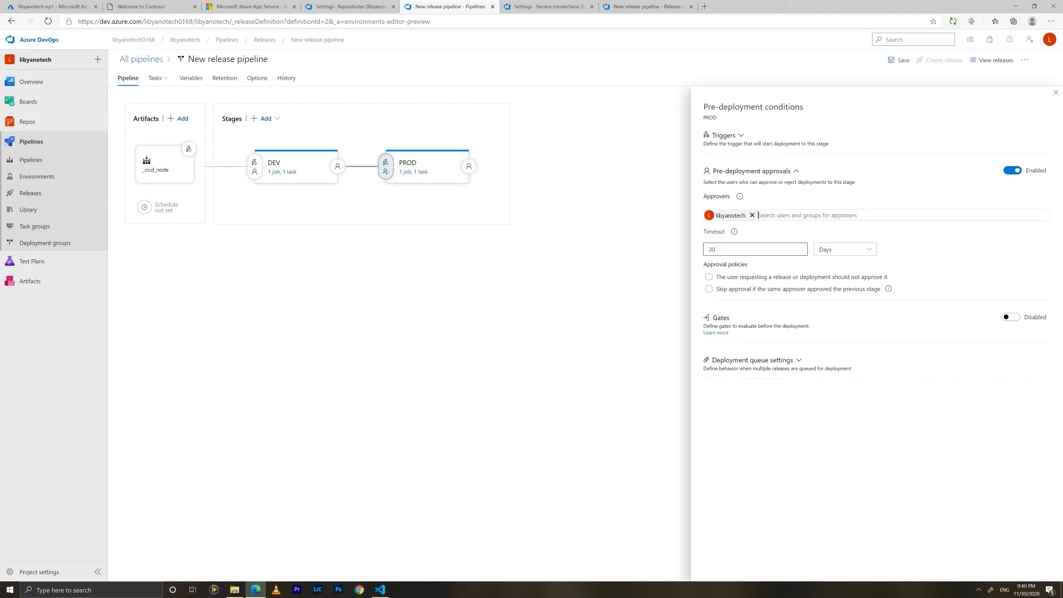
pyautogui.click(818, 249)
pyautogui.click(708, 236)
pyautogui.doubleClick(711, 249)
pyautogui.write('7')
# - Remove the Deploy Azure App Service to Slot task from the PROD stage
pyautogui.click(424, 165)
pyautogui.click(419, 172)
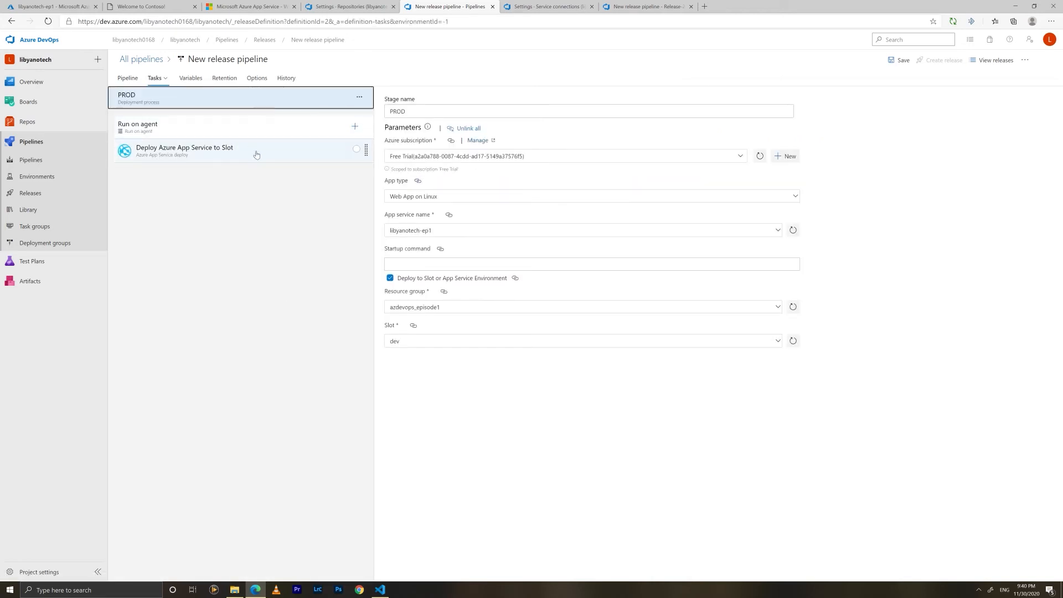
pyautogui.click(258, 151)
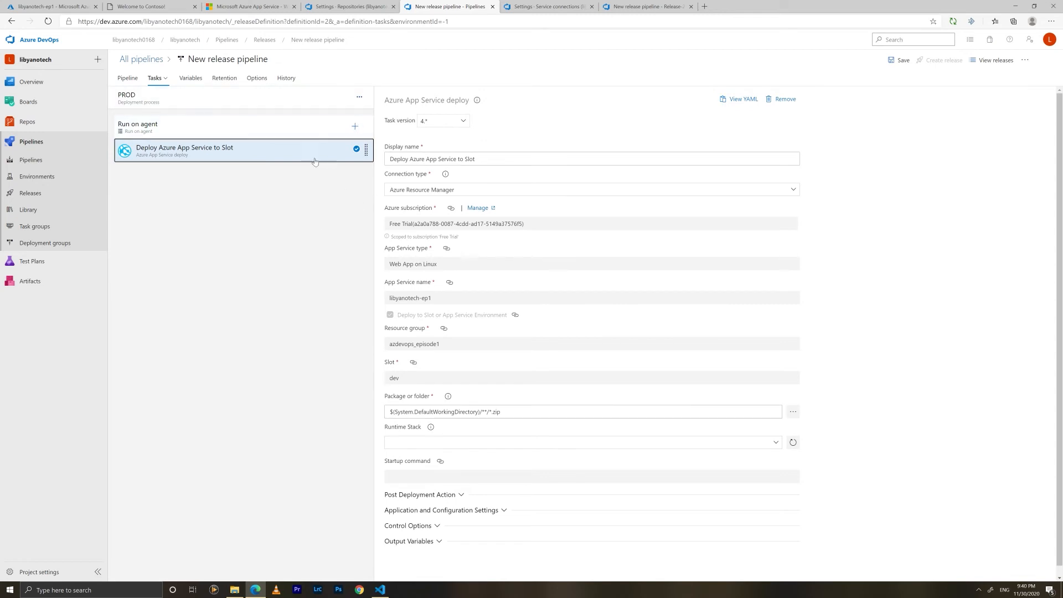
pyautogui.rightClick(298, 154)
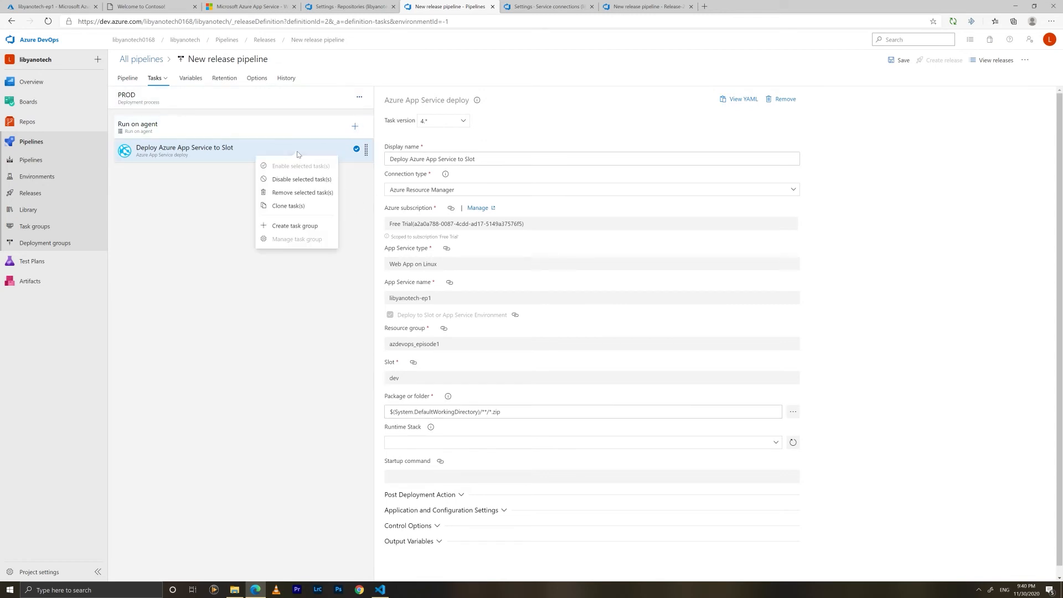
pyautogui.click(282, 192)
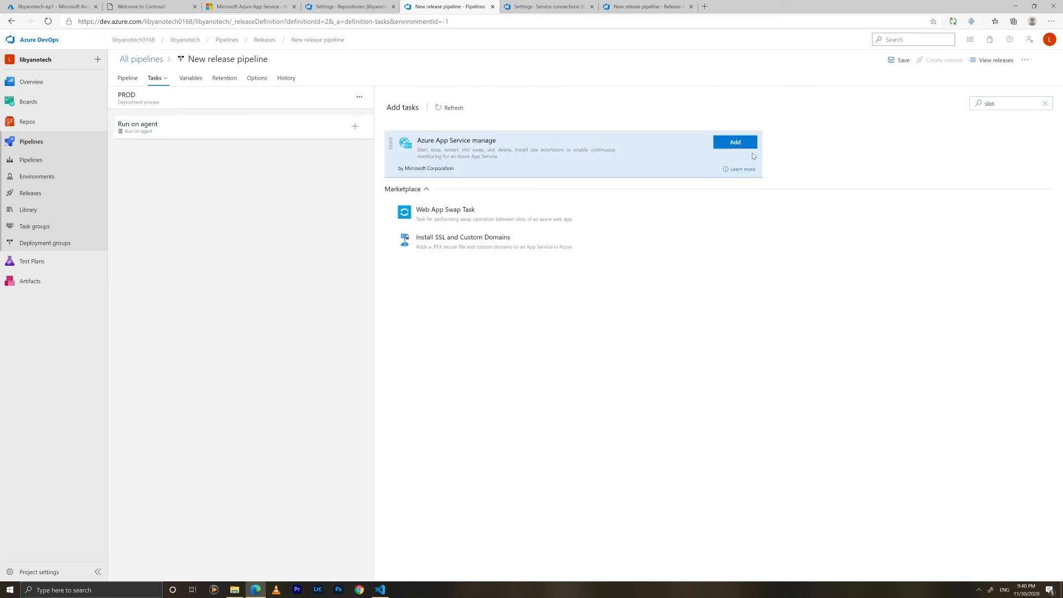
# - Add an Azure App Service manage task to the PROD stage and assign it the Free Trial service connection
pyautogui.click(734, 142)
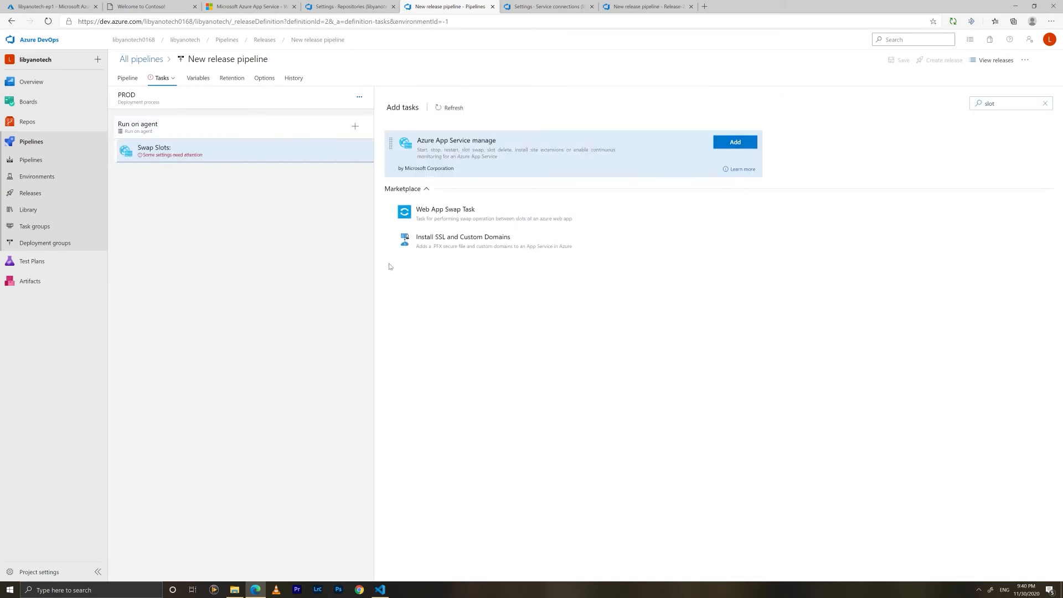
pyautogui.click(204, 157)
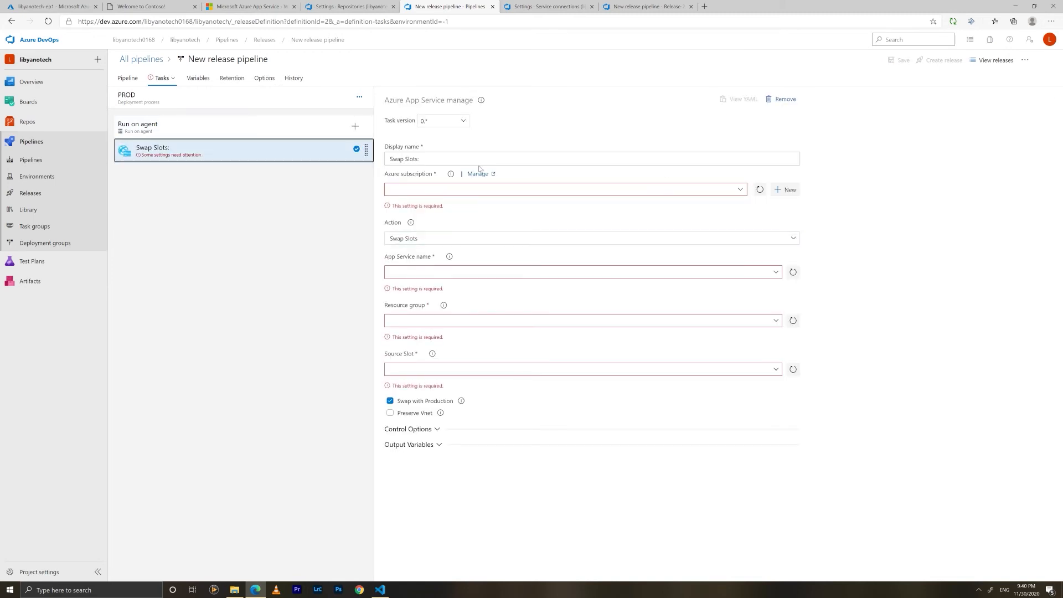
pyautogui.click(741, 190)
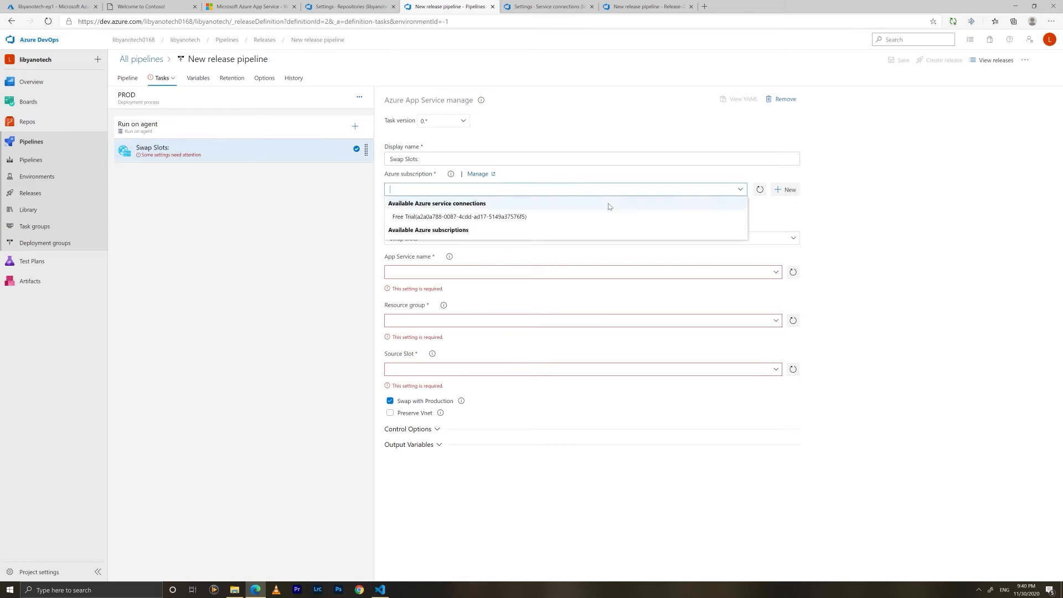
pyautogui.click(413, 217)
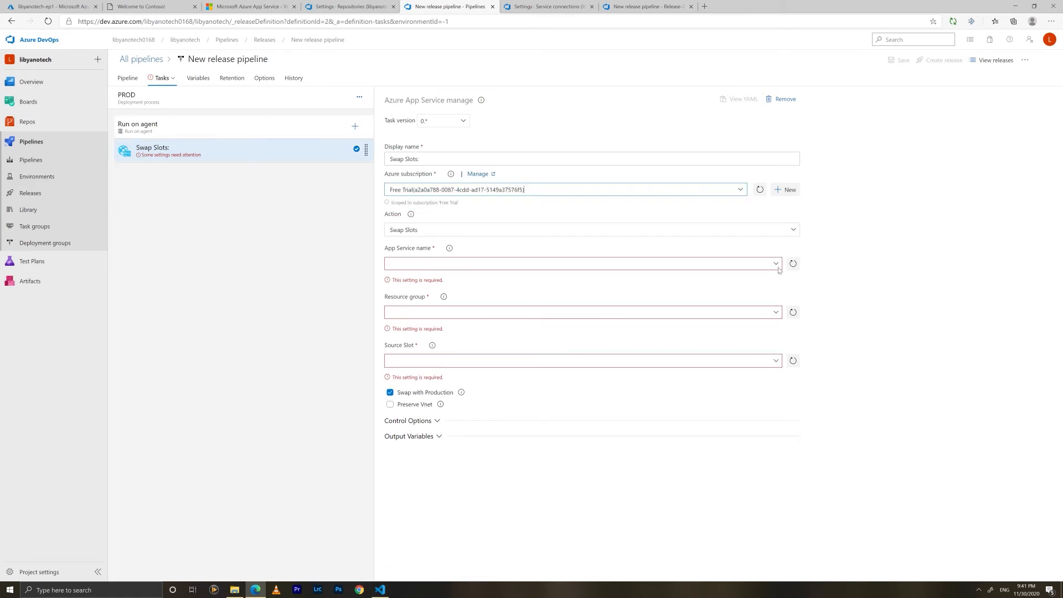
# - Set the slot swap to app service libyanotech-ep1, resource group azdevops_episode1 and source slot dev, and save the release pipeline
pyautogui.click(775, 263)
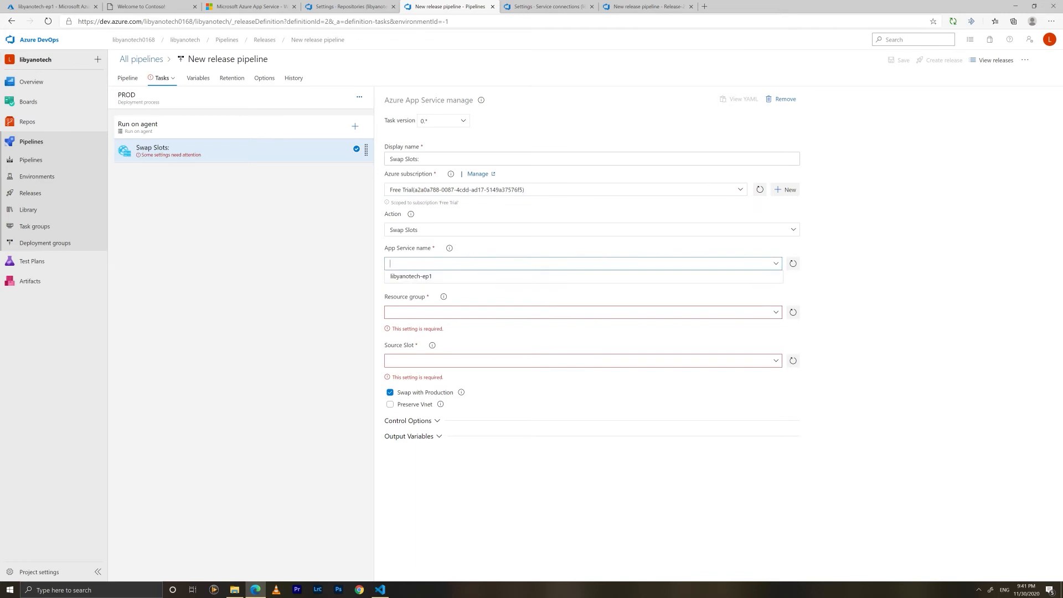
pyautogui.click(402, 279)
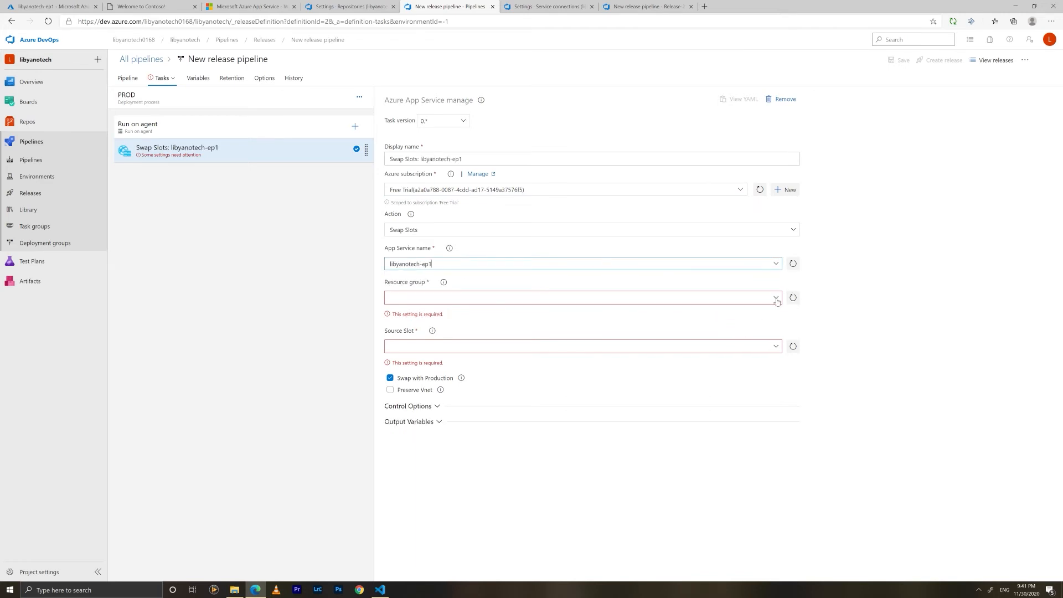
pyautogui.click(776, 299)
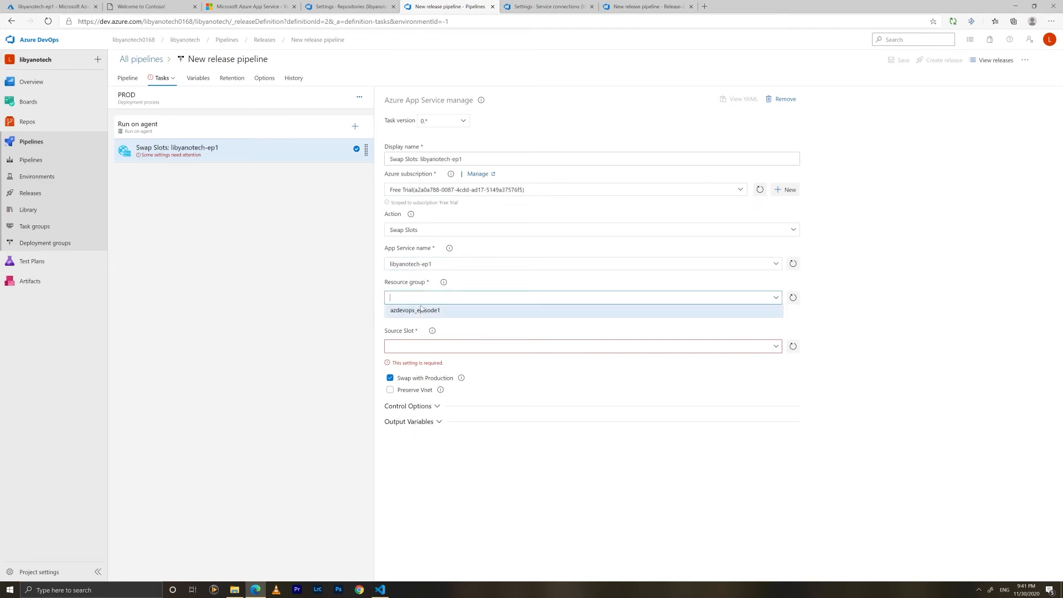
pyautogui.click(421, 309)
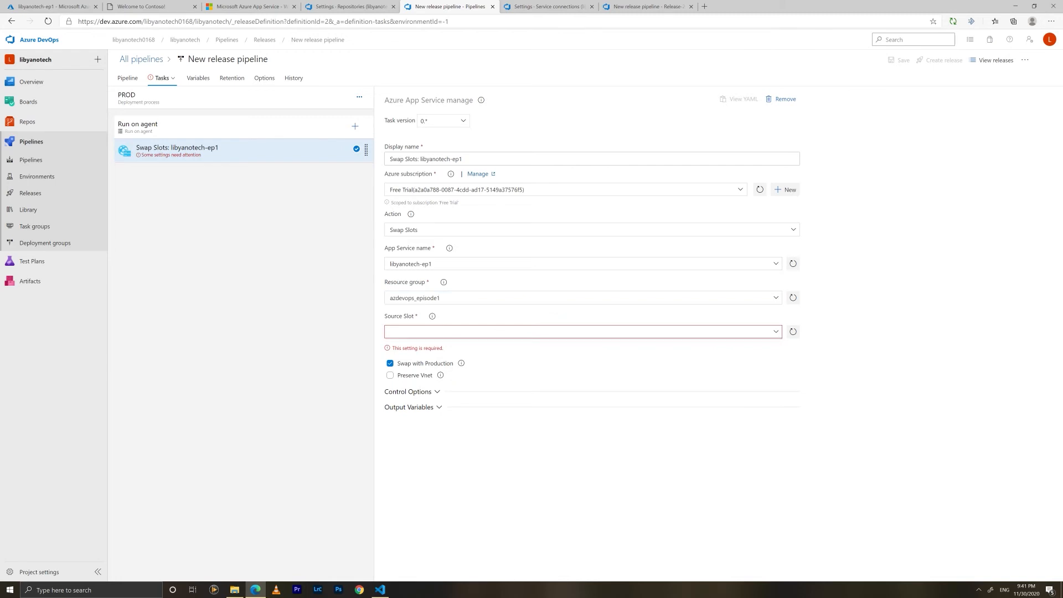
pyautogui.click(396, 344)
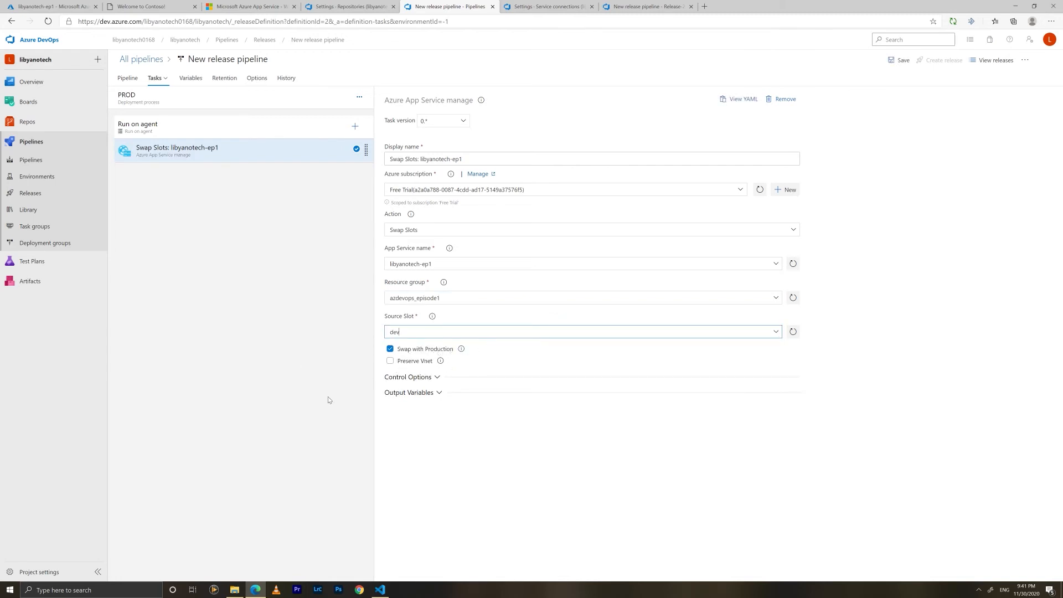
pyautogui.click(303, 390)
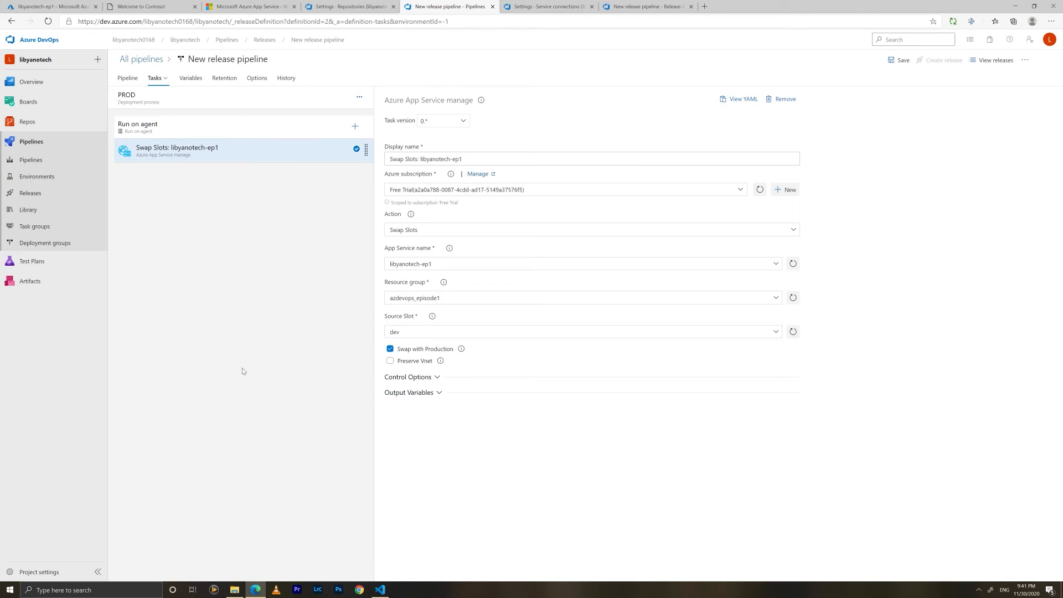
pyautogui.click(900, 62)
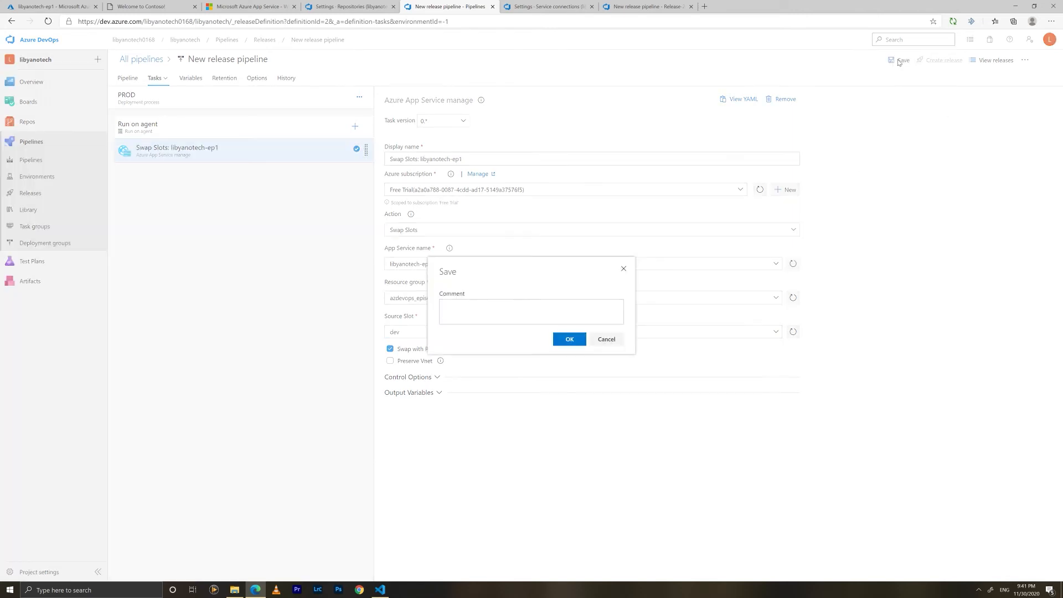
pyautogui.click(574, 341)
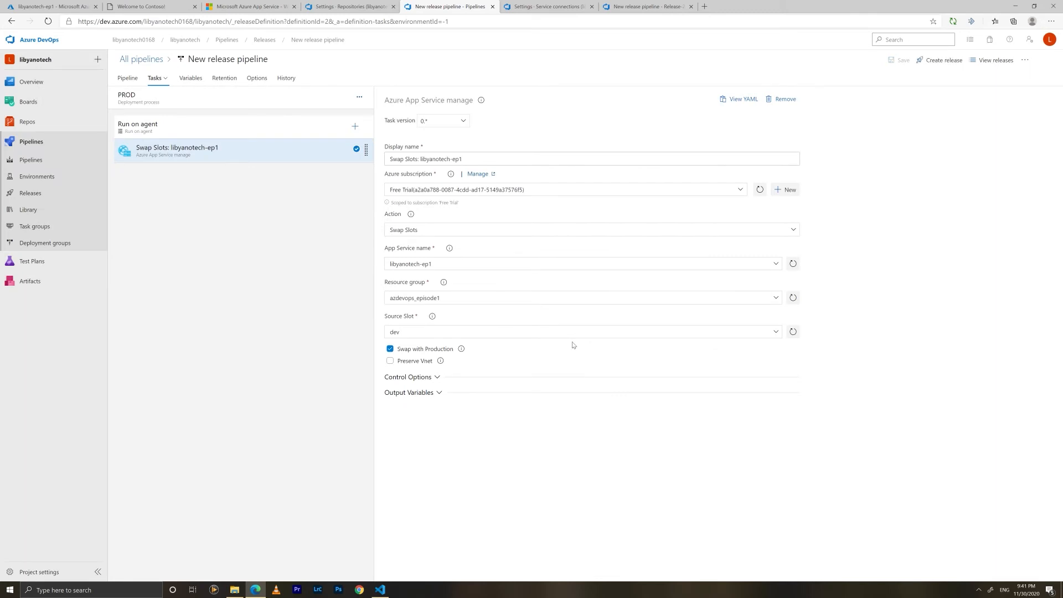
# - Show the release pipeline's overall diagram and review its DEV and PROD stages
pyautogui.click(127, 78)
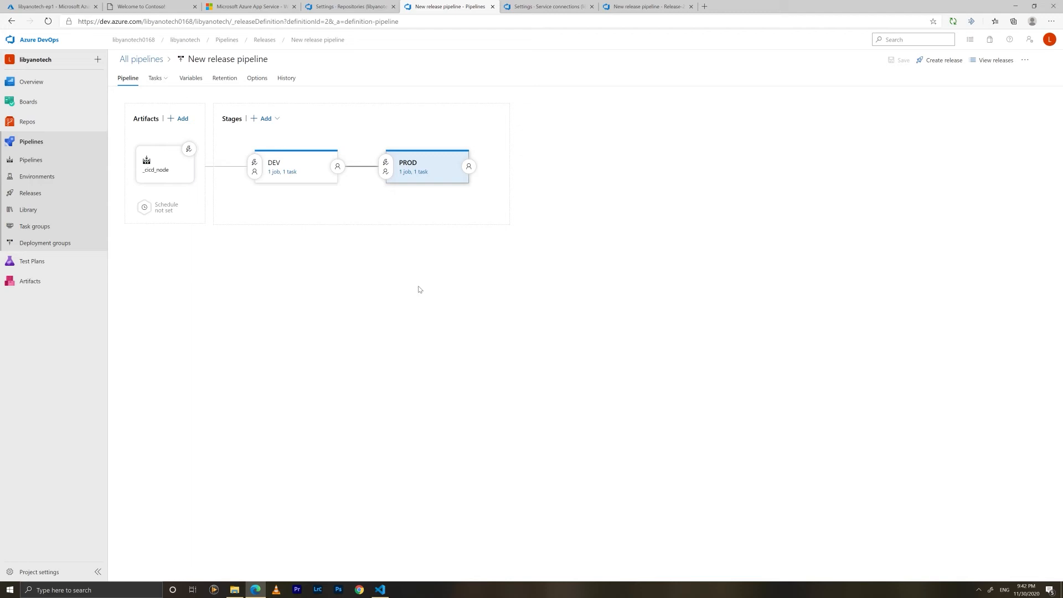
pyautogui.moveTo(44, 101)
pyautogui.moveTo(283, 166)
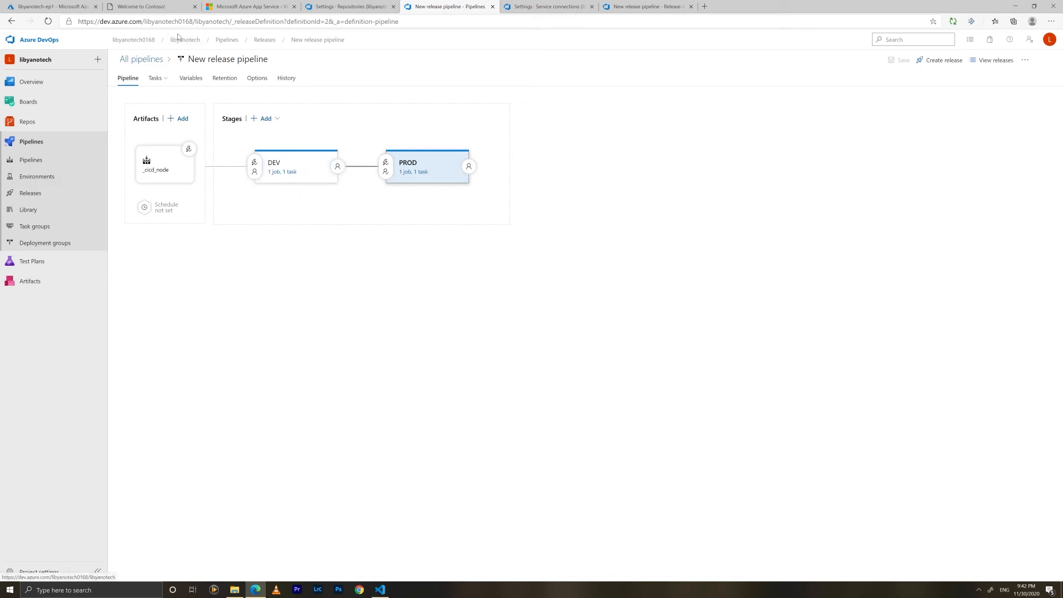
# - Reload the dev slot's website and check its home, Who We Are and Get in Touch pages
pyautogui.click(172, 11)
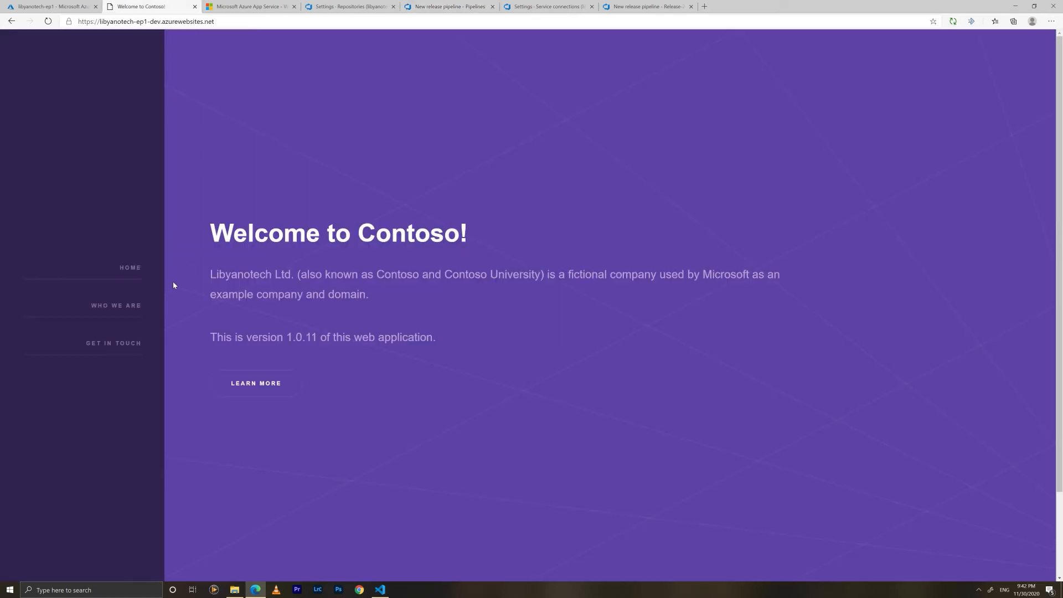
pyautogui.press('F5')
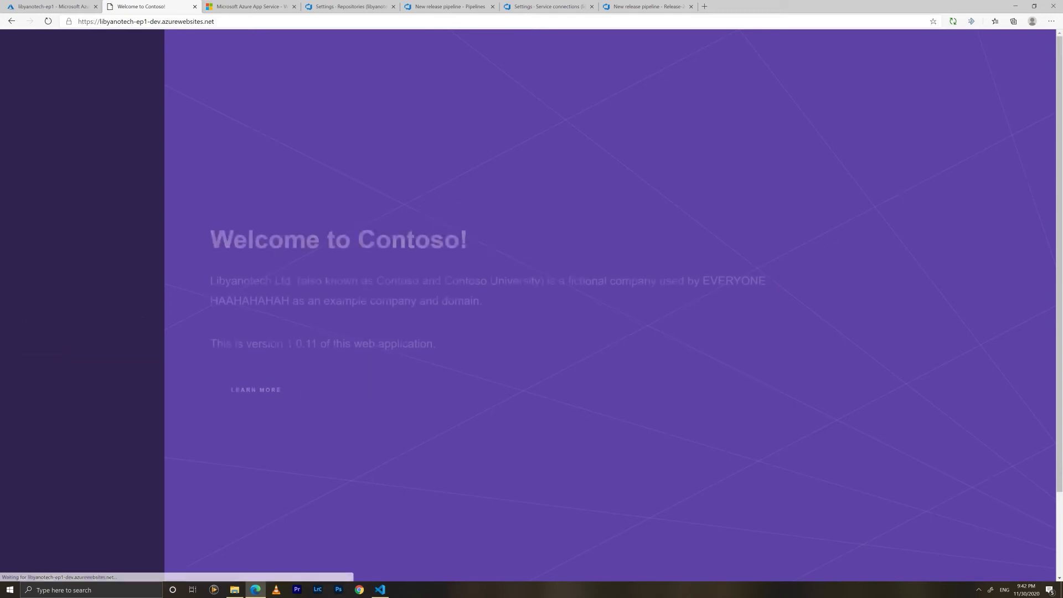
pyautogui.moveTo(249, 295); pyautogui.dragTo(275, 299)
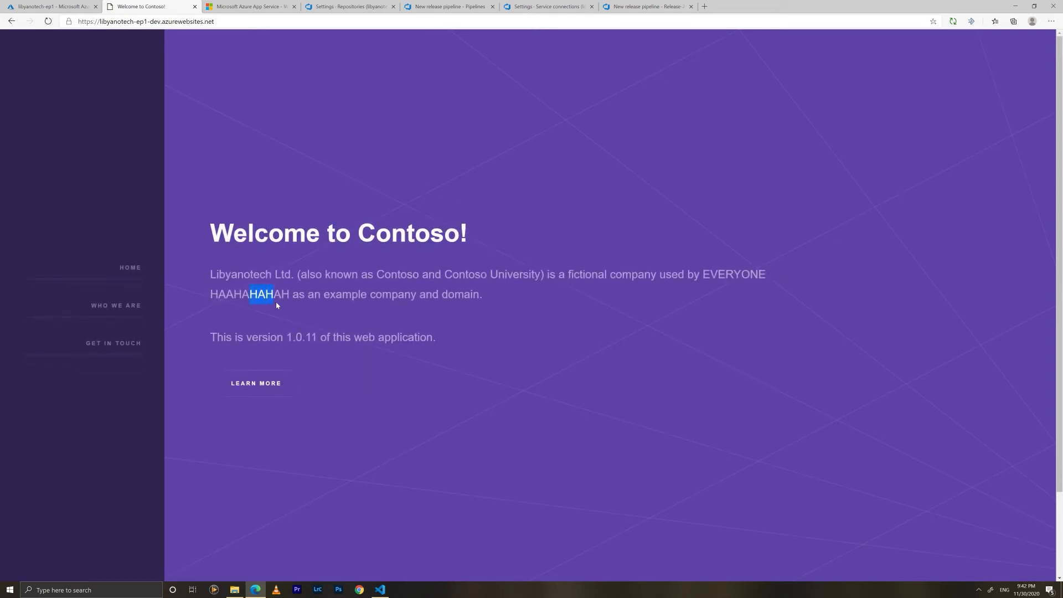
pyautogui.click(113, 307)
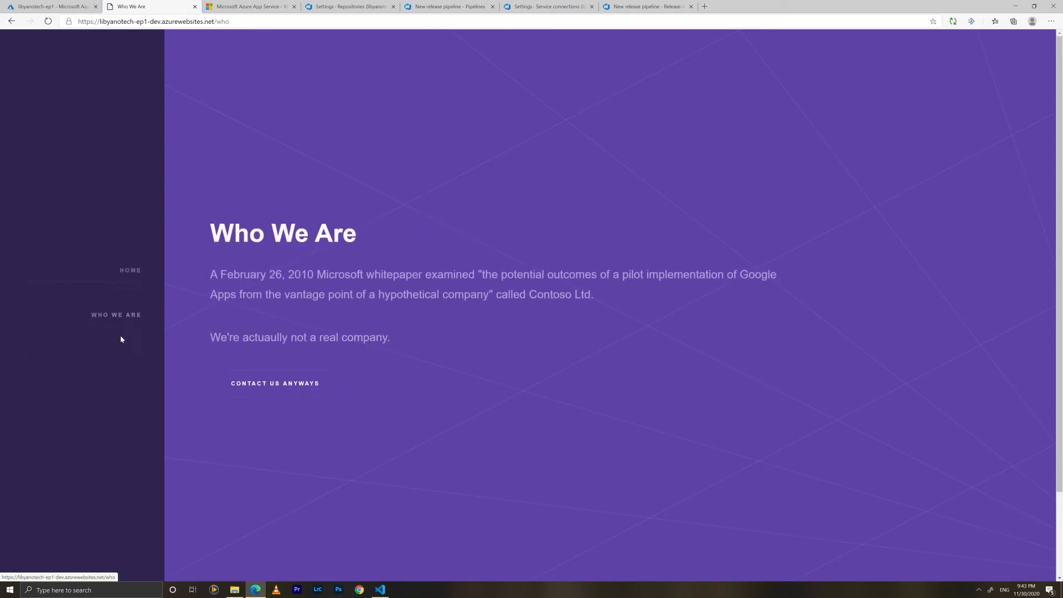
pyautogui.click(127, 343)
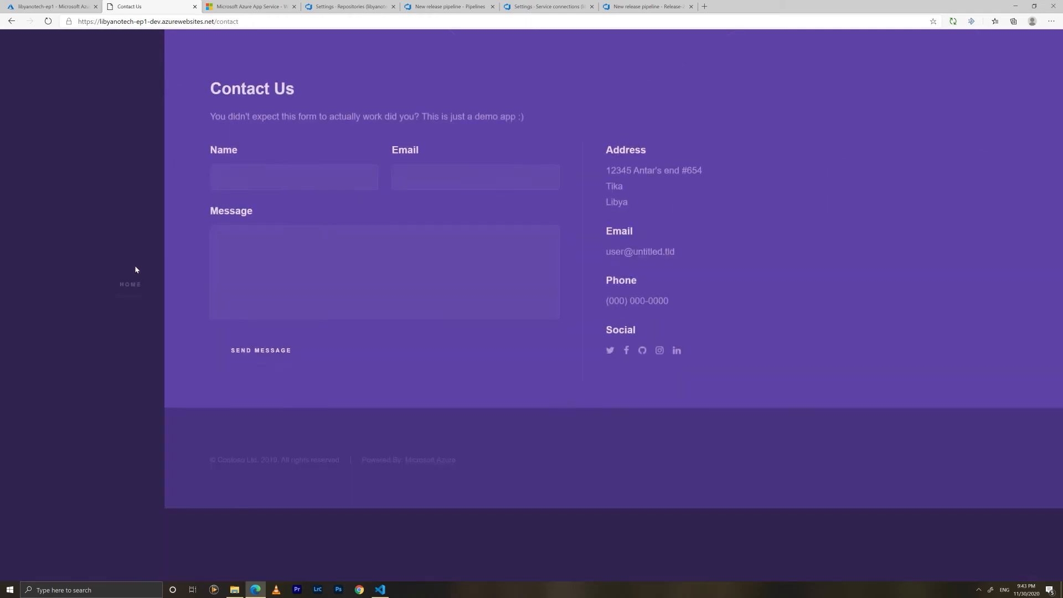
pyautogui.click(135, 268)
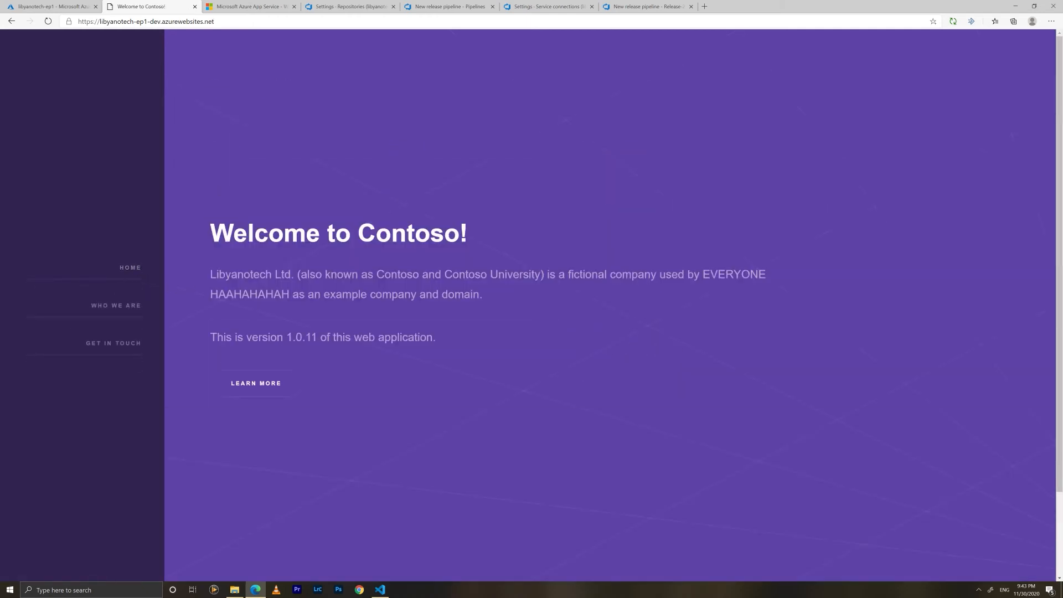
# - Compare the production website with the dev slot's website, and return to the release pipeline diagram
pyautogui.click(442, 2)
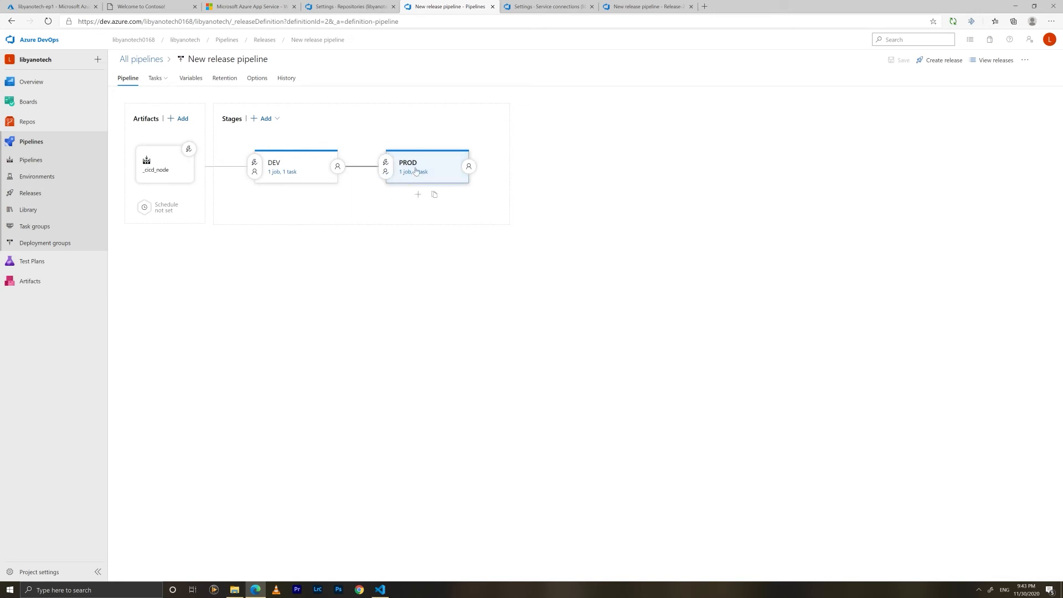
pyautogui.click(249, 6)
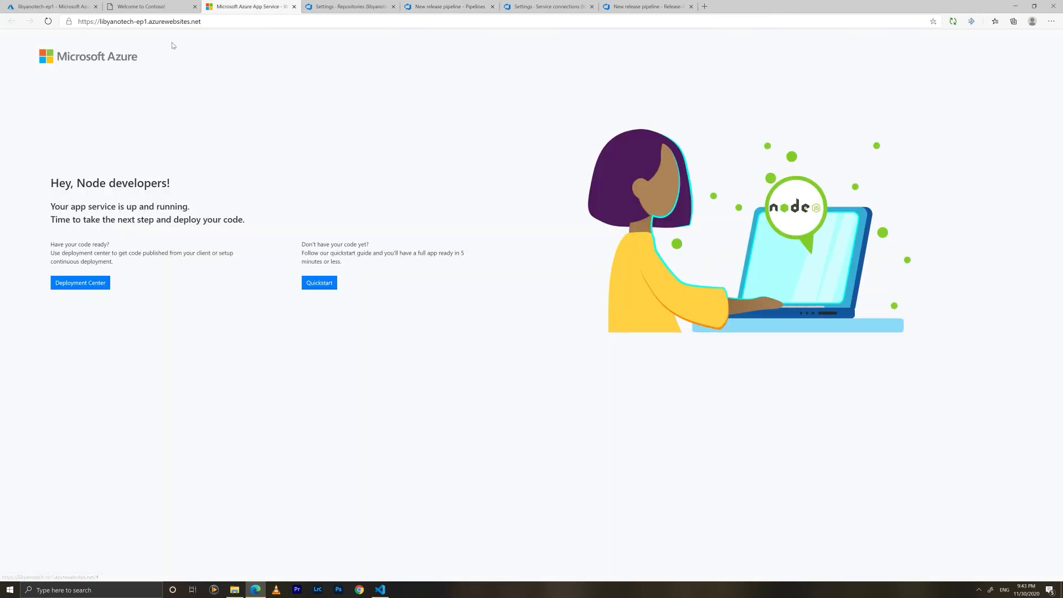
pyautogui.click(142, 4)
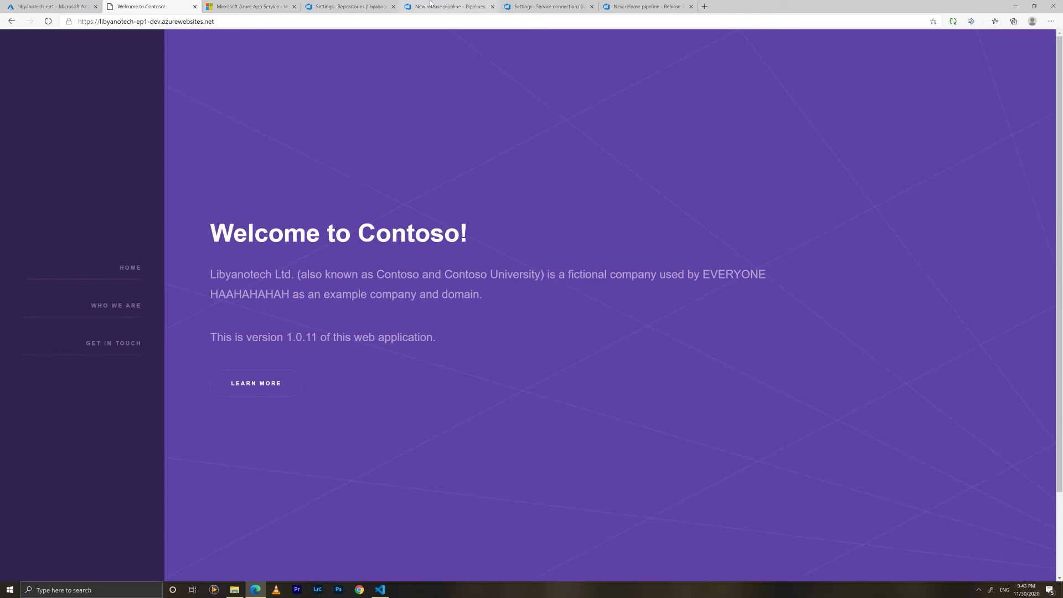
pyautogui.click(449, 6)
pyautogui.hotkey('alt', 'Tab')
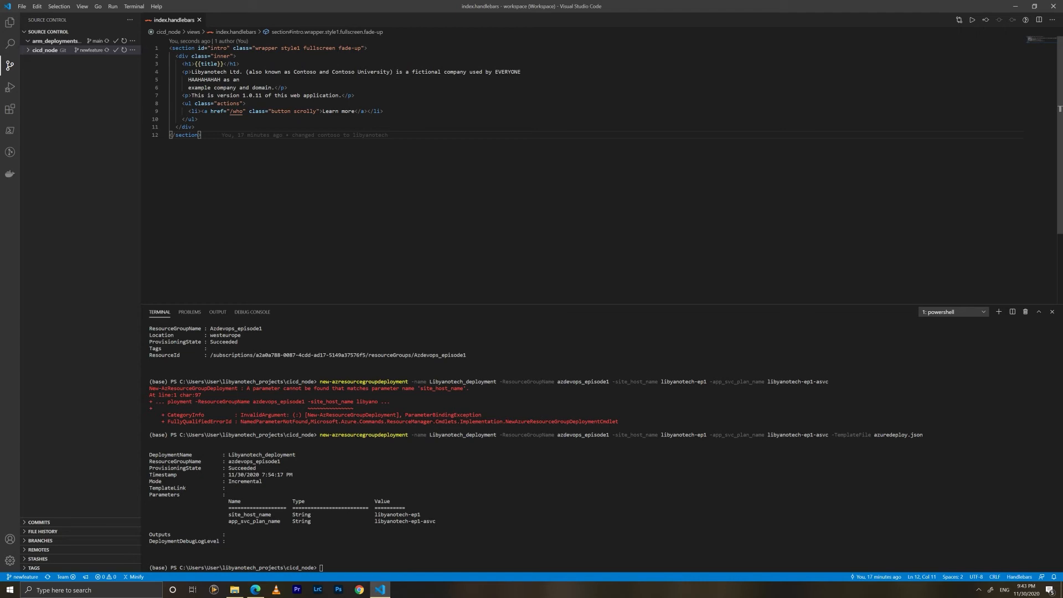
pyautogui.click(287, 88)
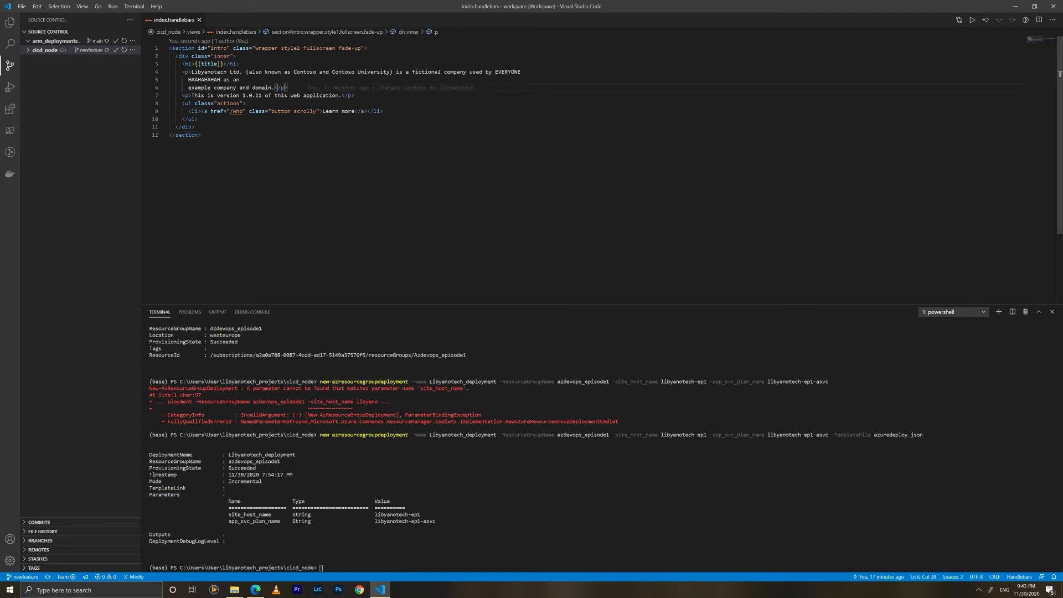
pyautogui.press('Return')
pyautogui.write('<')
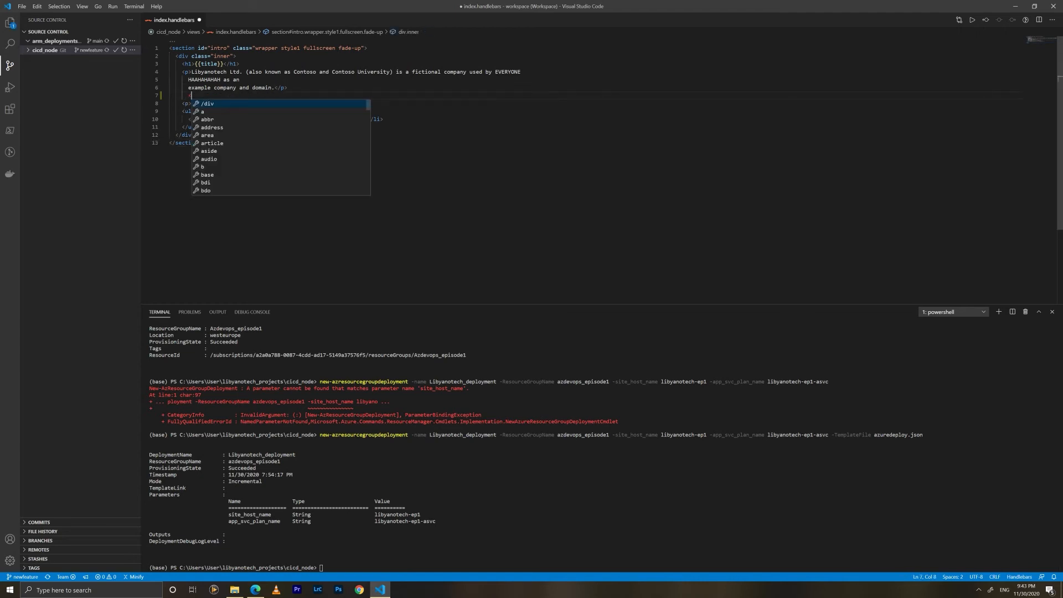
pyautogui.write('img src=')
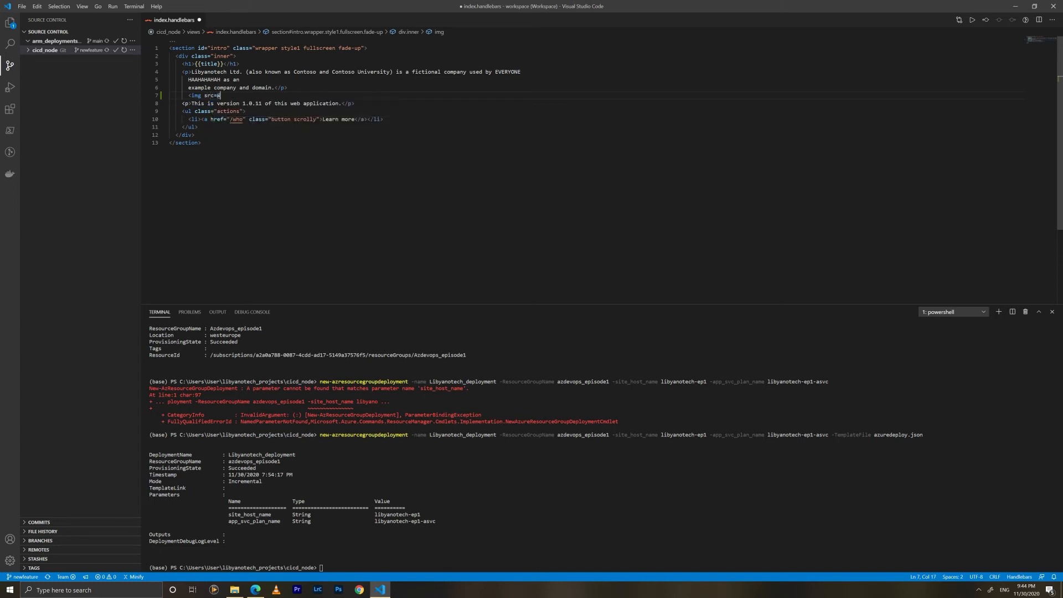
pyautogui.write('"')
pyautogui.write('https://ichef.bbci.co.uk/news/1024/cpsprodpb/151AB/production/_111434468_gettyimages-1143489763.jpg')
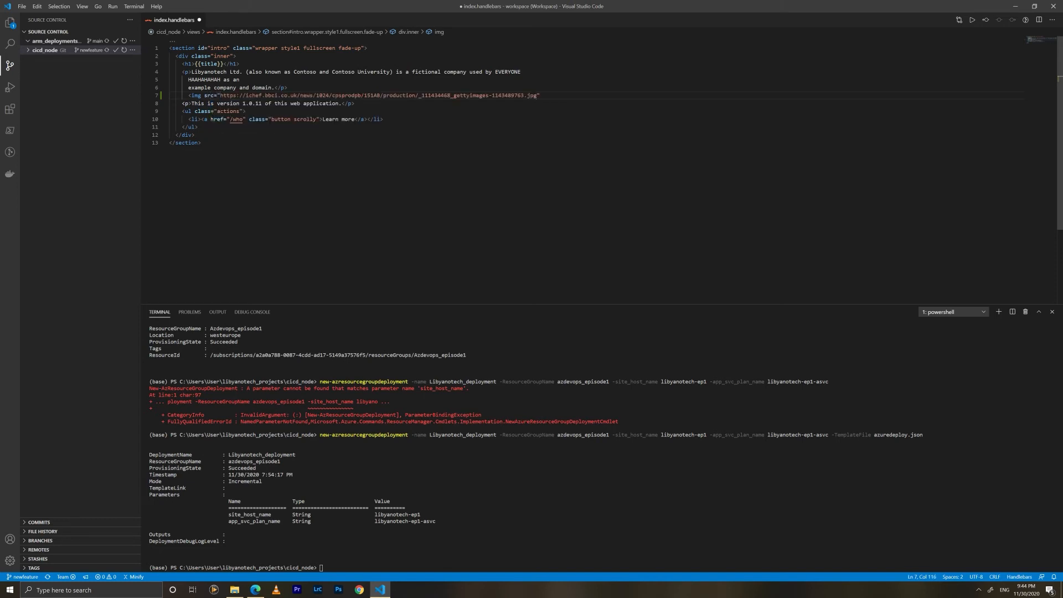
pyautogui.press('Right')
pyautogui.write('>')
pyautogui.hotkey('ctrl', 's')
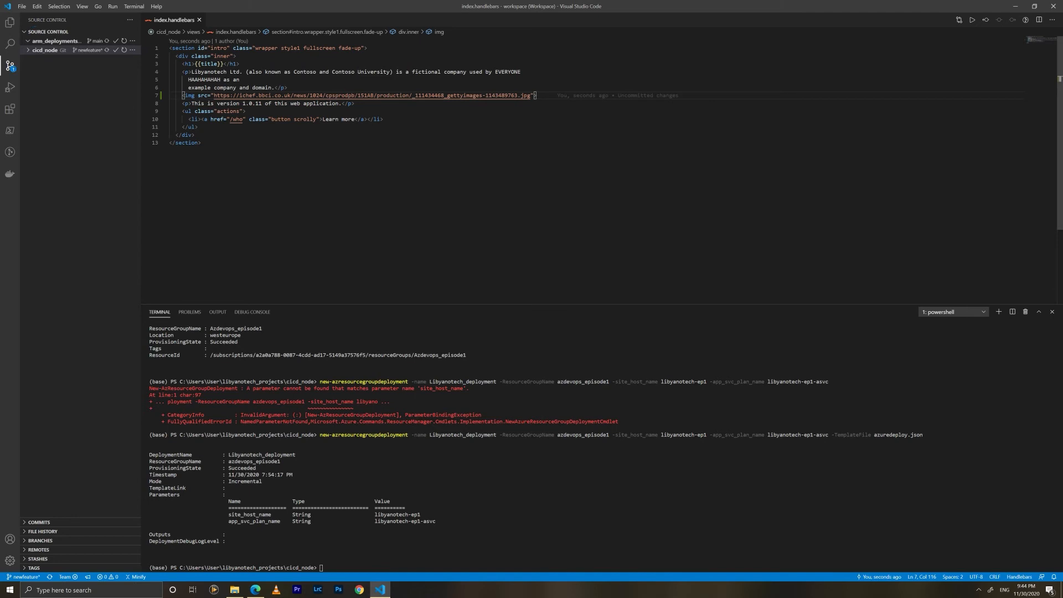
# - Stage the index.handlebars change in cicd_node and commit it with the message "add cat"
pyautogui.click(29, 50)
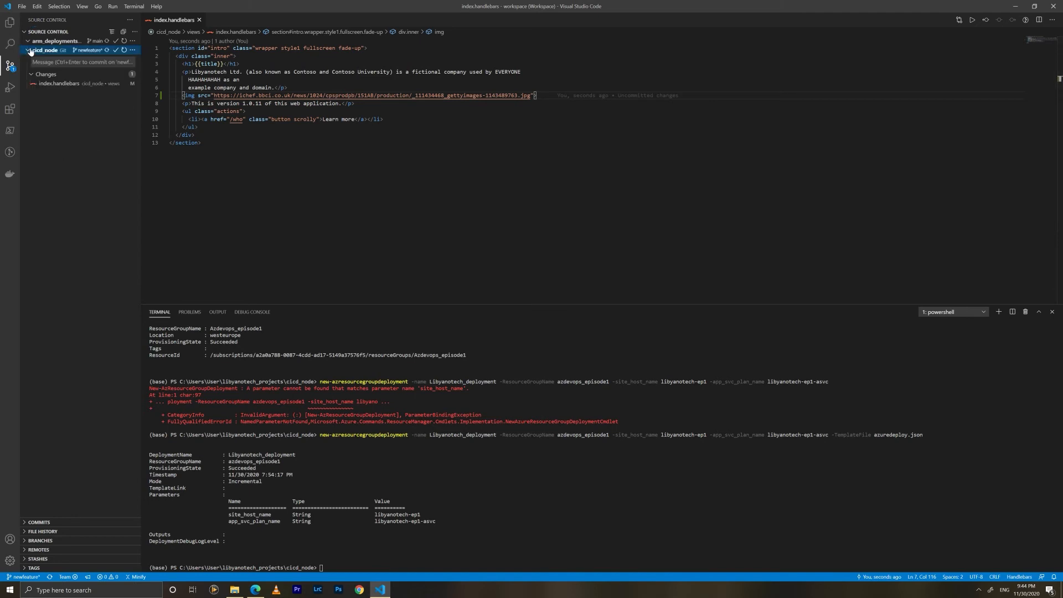
pyautogui.click(102, 62)
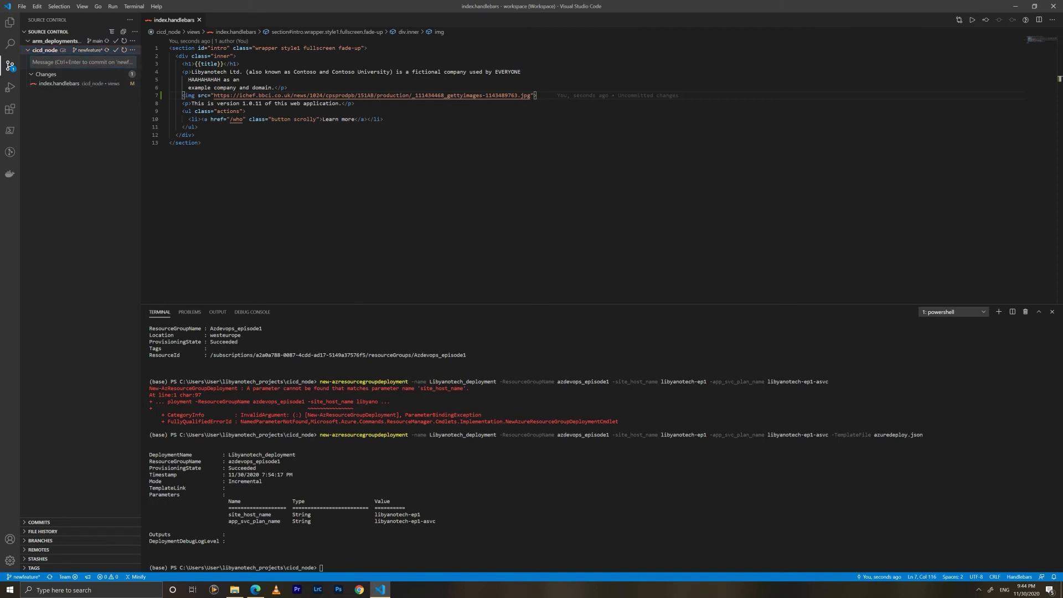
pyautogui.write('add cat')
pyautogui.hotkey('ctrl', 'Return')
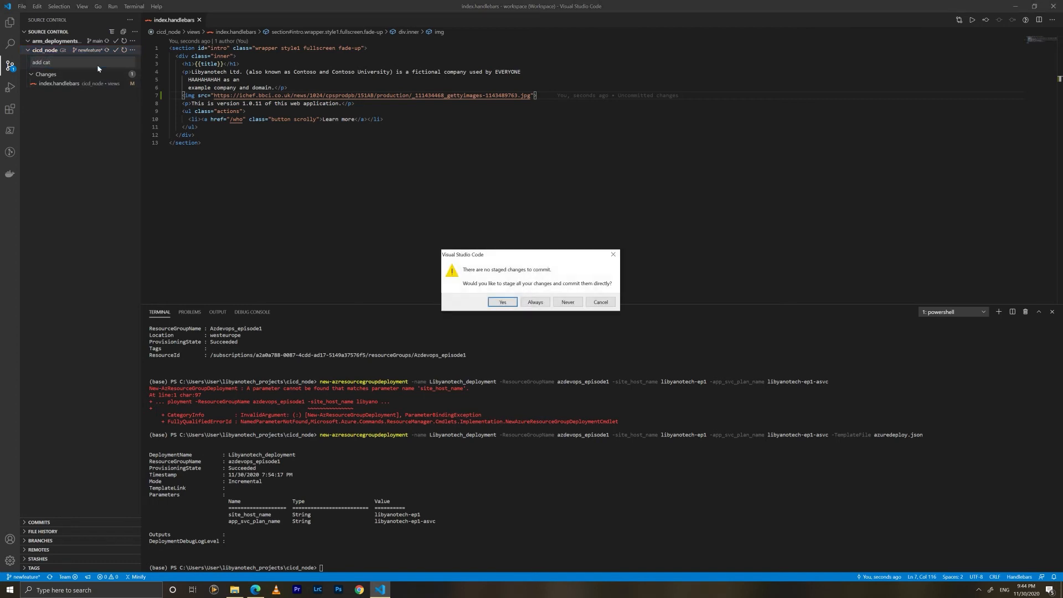
pyautogui.click(501, 301)
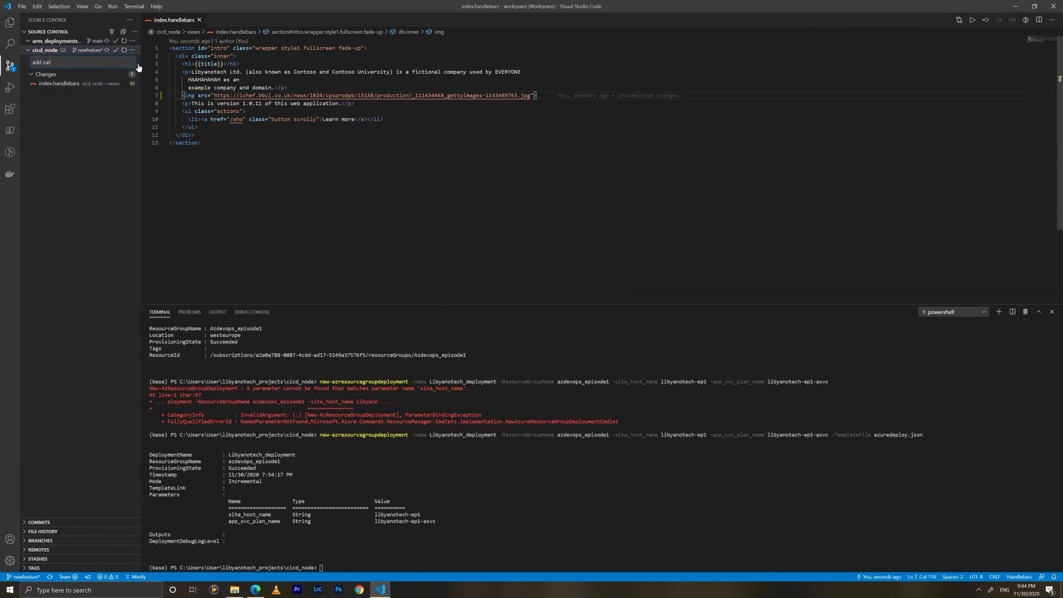
pyautogui.click(121, 73)
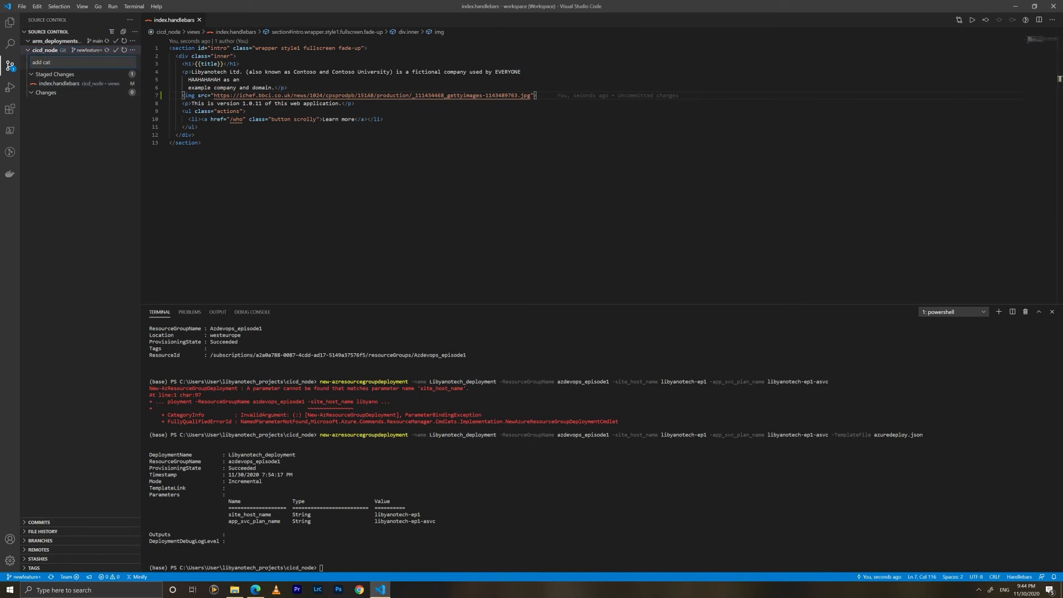
pyautogui.hotkey('ctrl', 'Return')
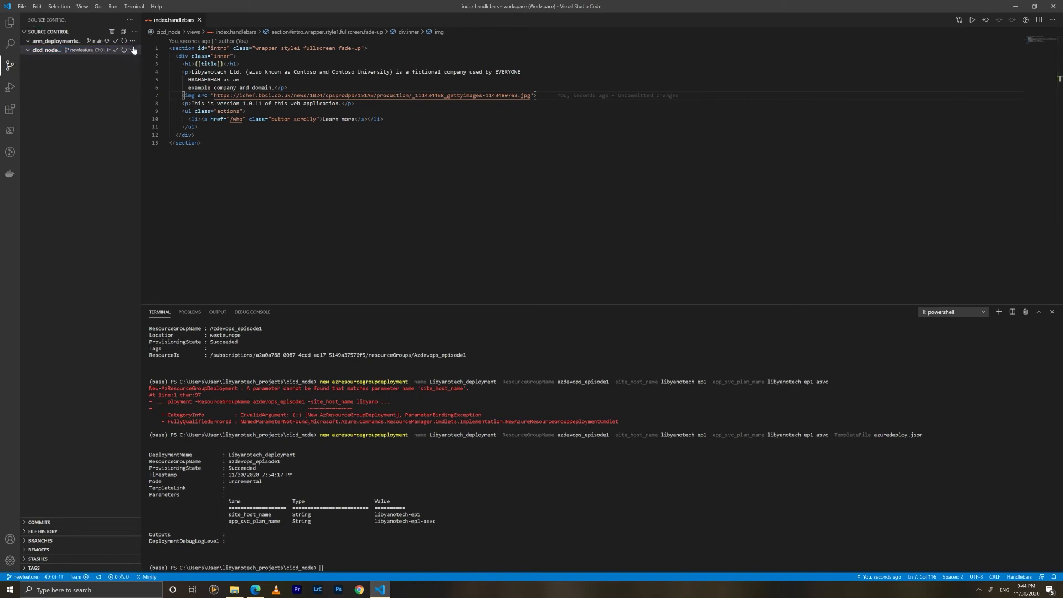
# - Push cicd_node's newfeature branch to the remote repository
pyautogui.click(133, 51)
pyautogui.moveTo(188, 127)
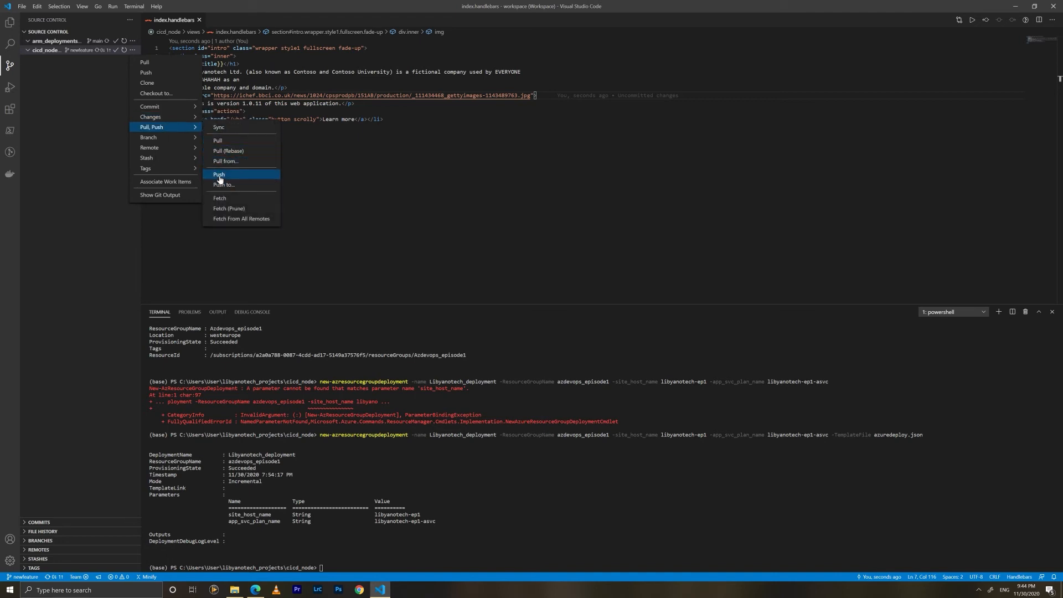
pyautogui.click(219, 175)
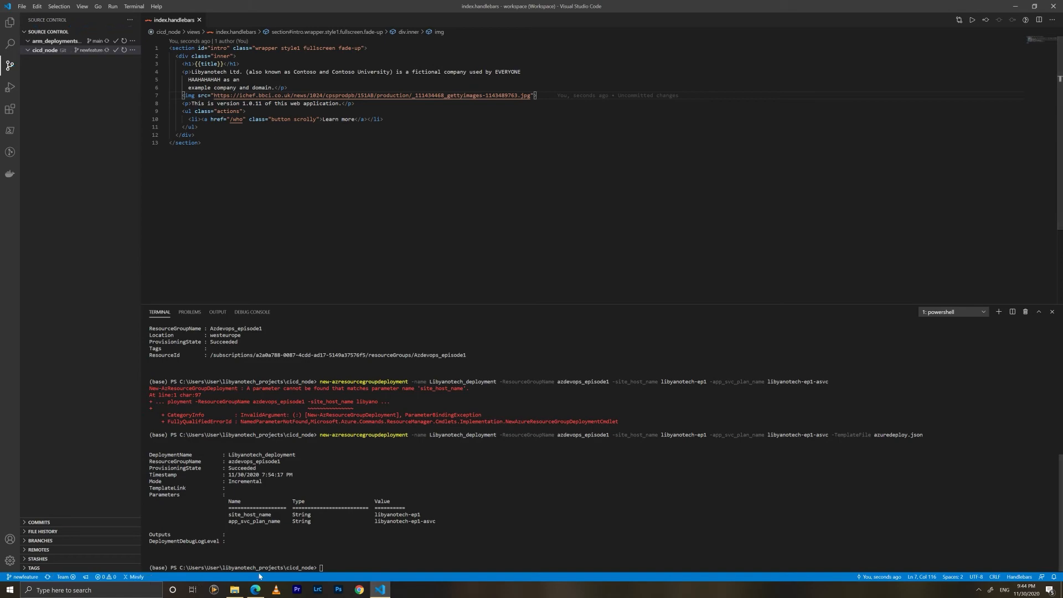
# - In Azure DevOps, open Work items in a new tab and create a task titled "WE NEED A CAT ON THE PAGE NOW", assigned to libyanotech
pyautogui.click(255, 590)
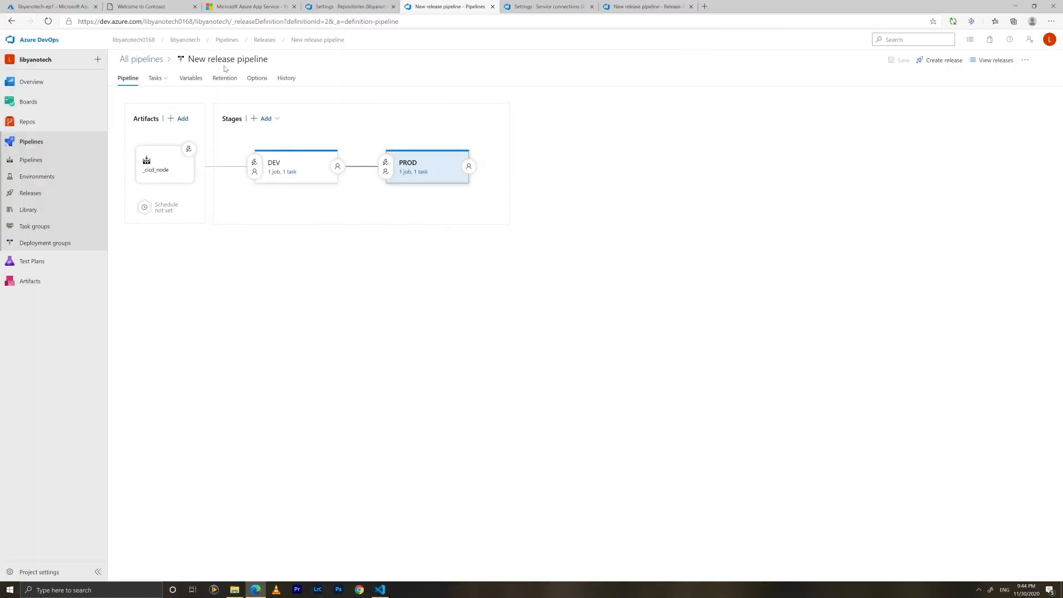
pyautogui.moveTo(36, 105)
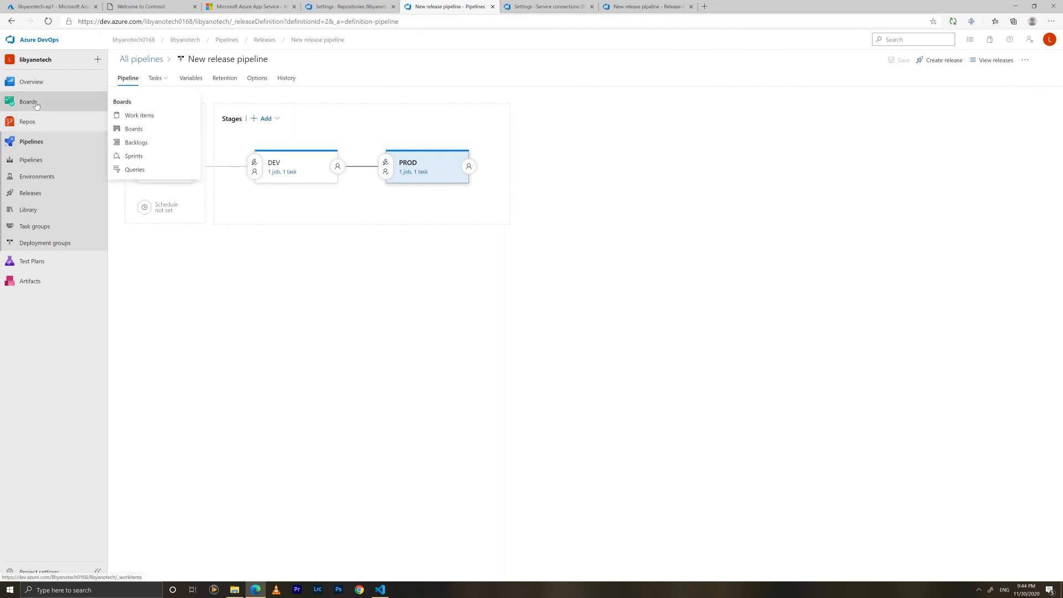
pyautogui.rightClick(133, 115)
pyautogui.click(187, 126)
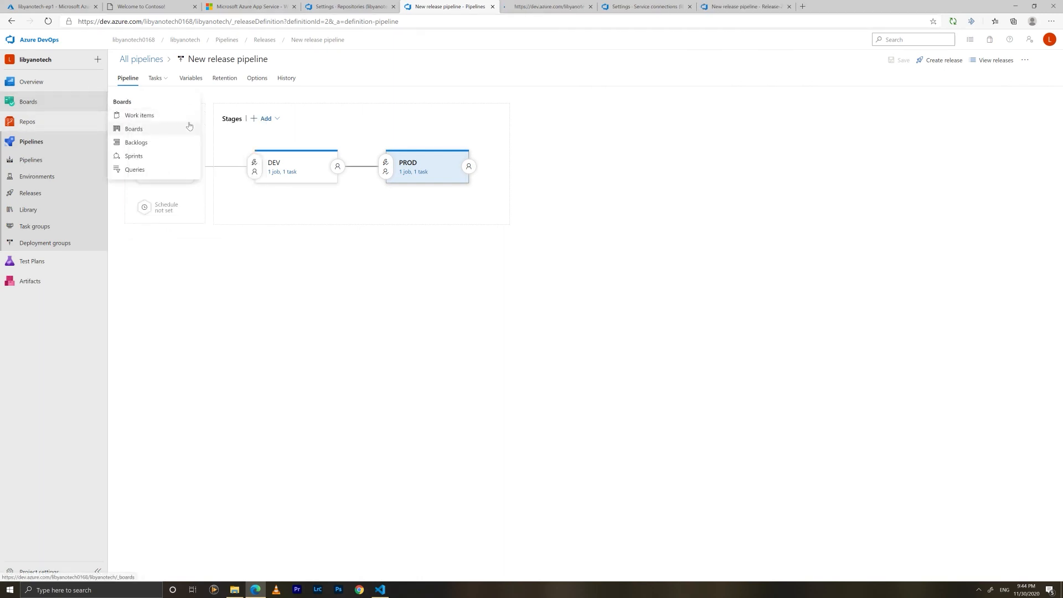
pyautogui.hotkey('ctrl', 'Tab')
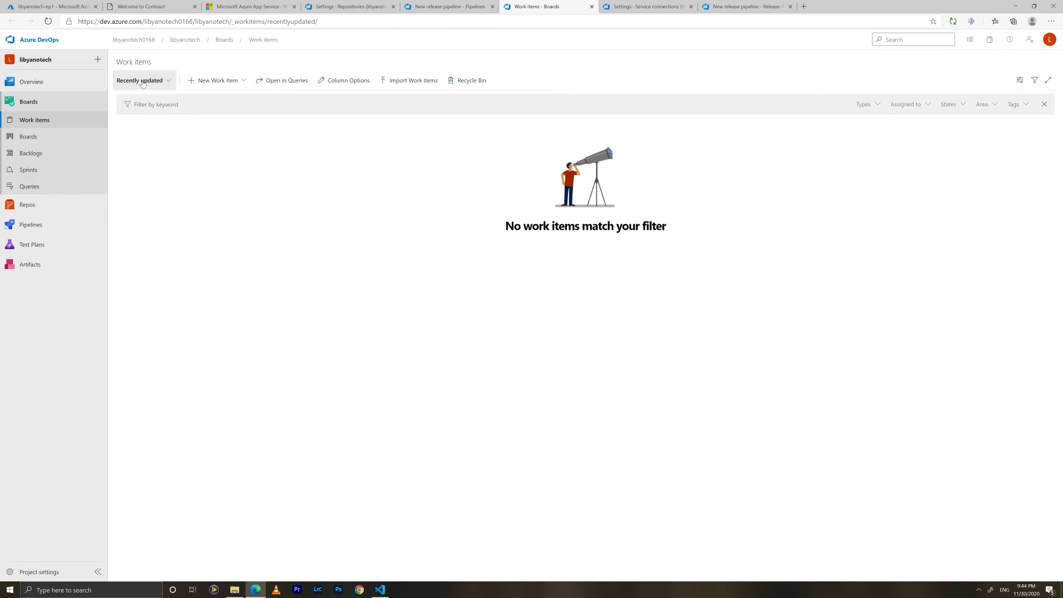
pyautogui.click(216, 80)
pyautogui.click(203, 121)
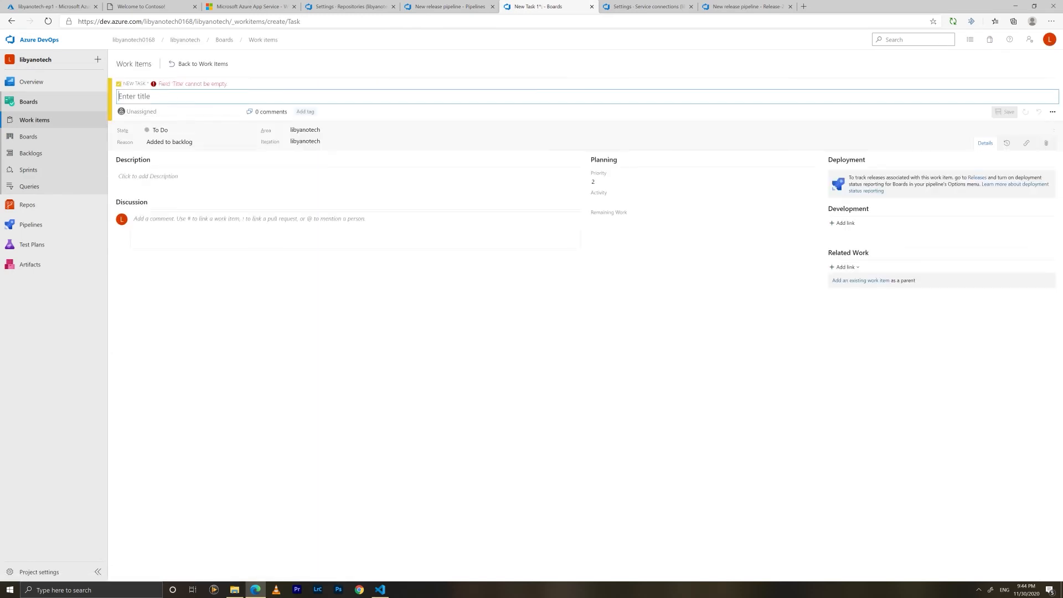
pyautogui.write('WE NEED A C')
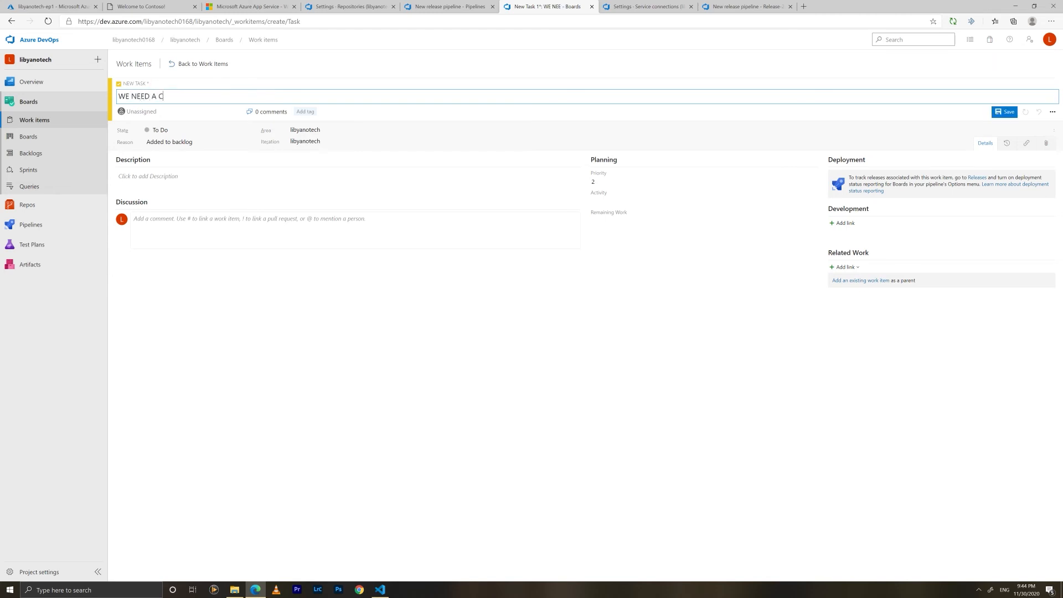
pyautogui.write('AT ON THE PAGE NOW')
pyautogui.press('Tab')
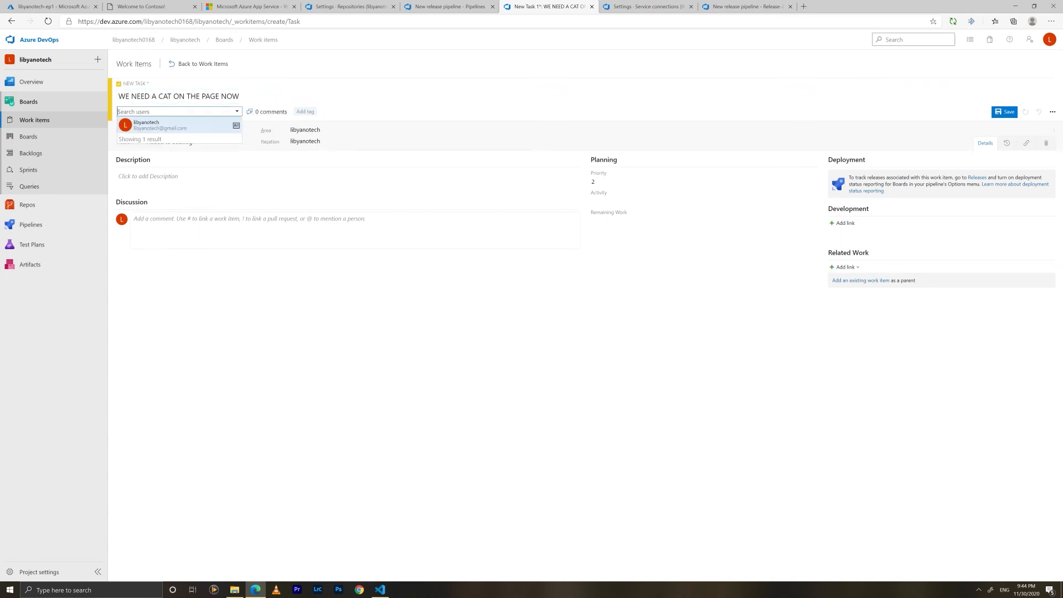
pyautogui.click(164, 126)
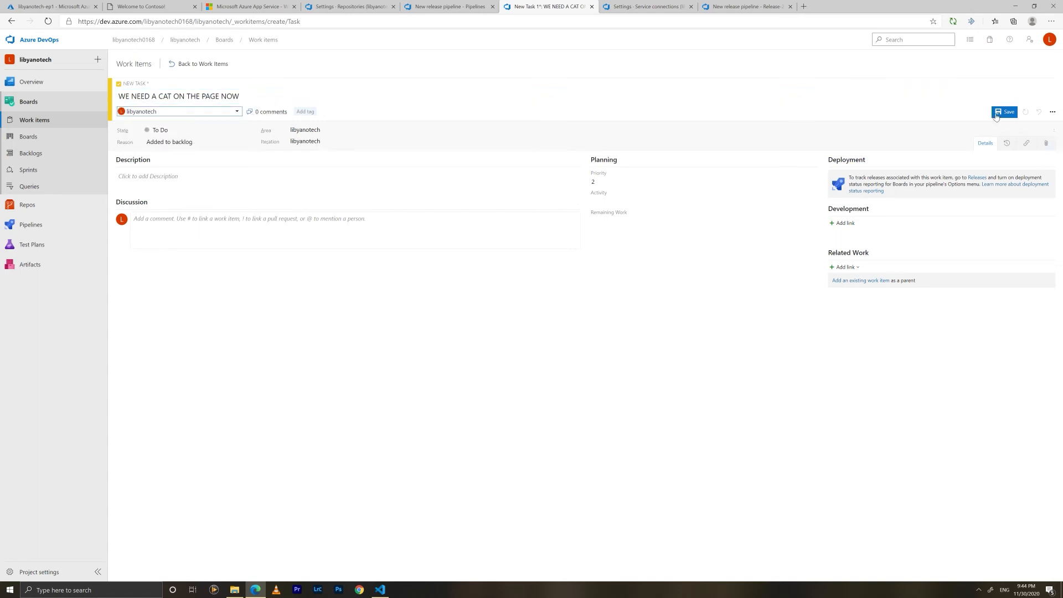
# - Add a development link from the new task to the newfeature branch of the cicd_node repository
pyautogui.click(846, 223)
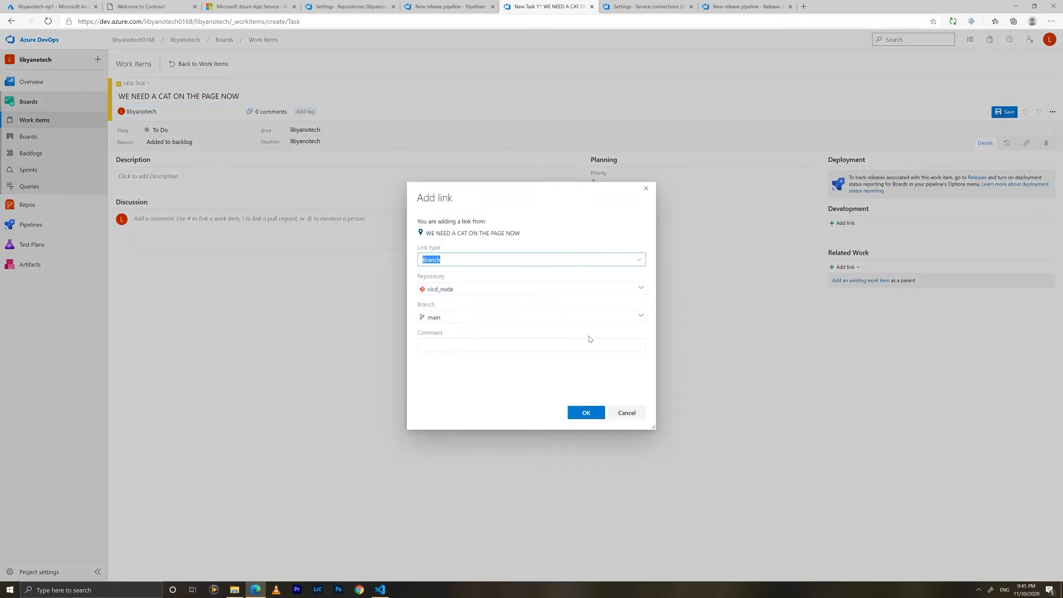
pyautogui.click(640, 316)
pyautogui.click(454, 376)
pyautogui.click(584, 413)
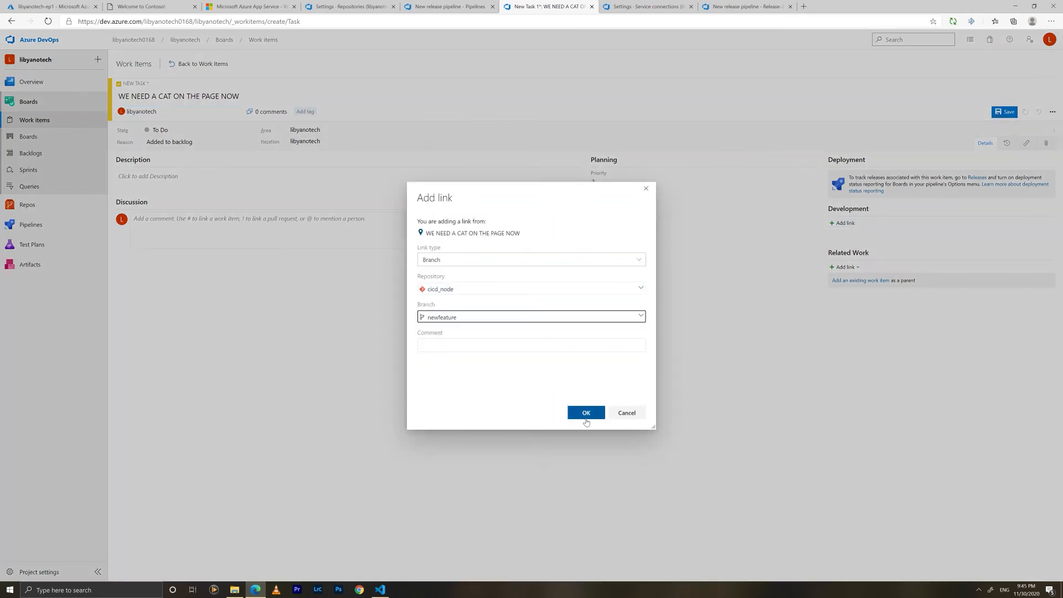
# - Save the task and create its pull request from newfeature into main, with libyanotech as reviewer
pyautogui.click(1002, 116)
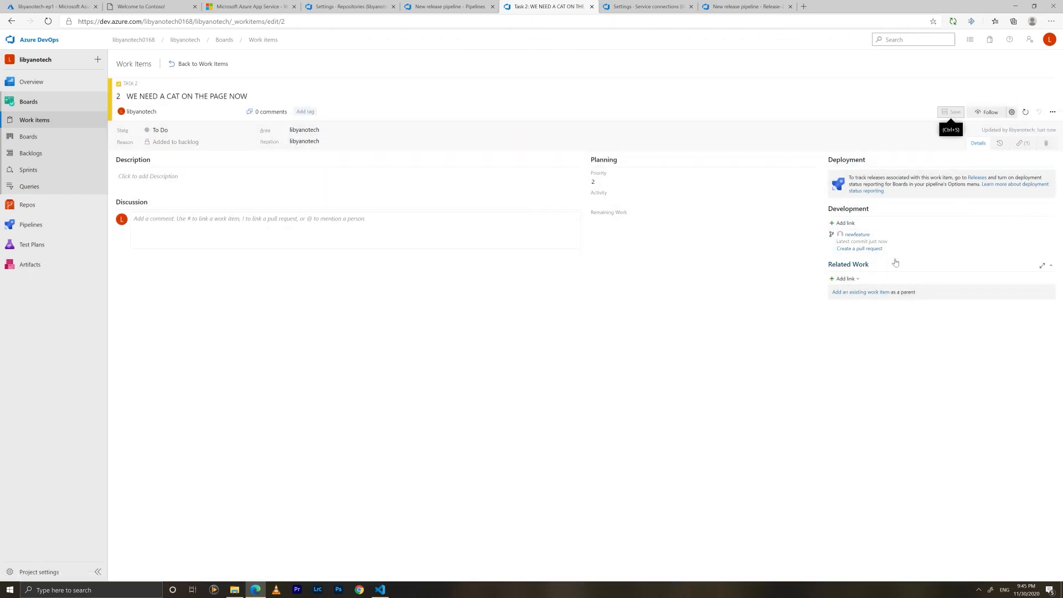
pyautogui.click(855, 249)
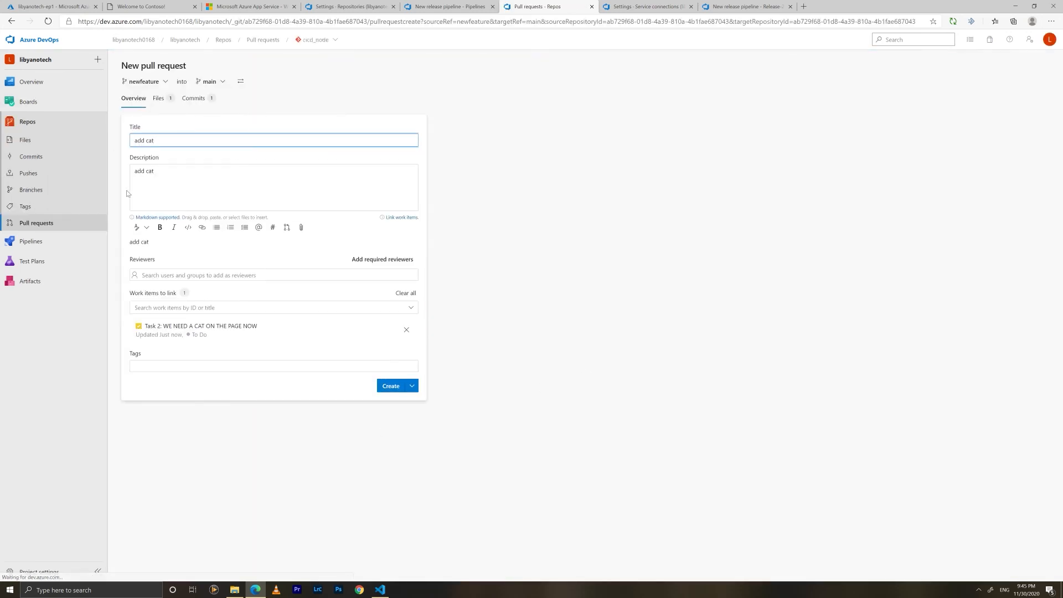
pyautogui.click(247, 276)
pyautogui.click(247, 293)
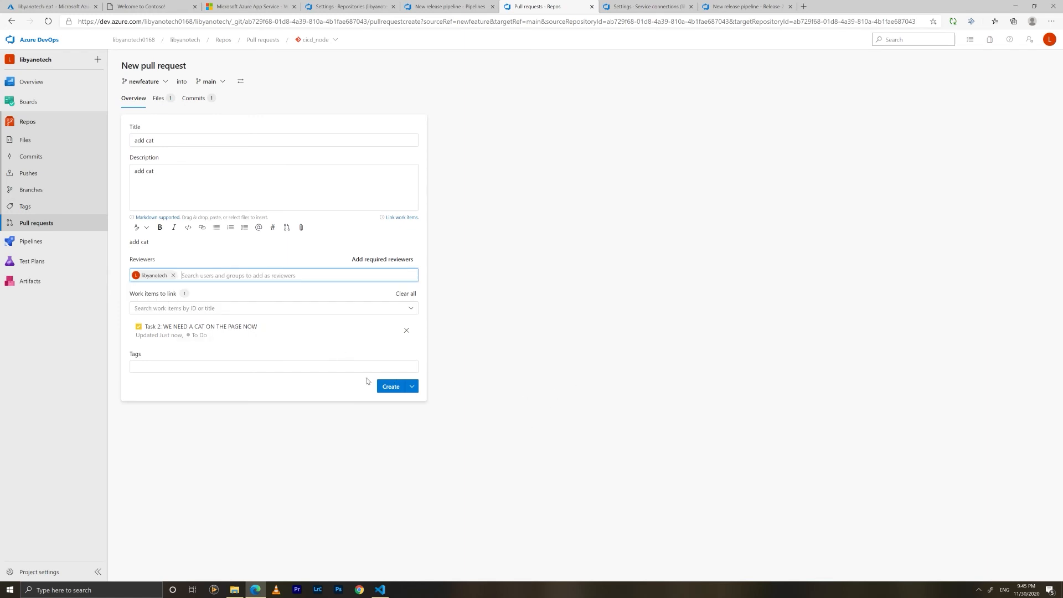
pyautogui.click(386, 389)
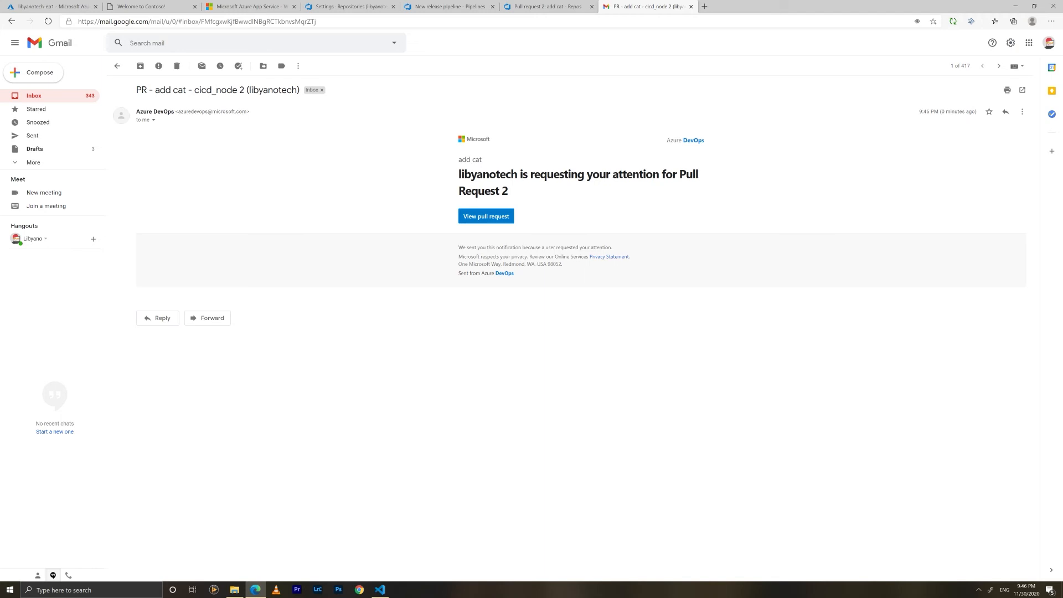
# - Open the "add cat" pull request from its e-mail notification and review its changed files, updates and commits
pyautogui.click(486, 217)
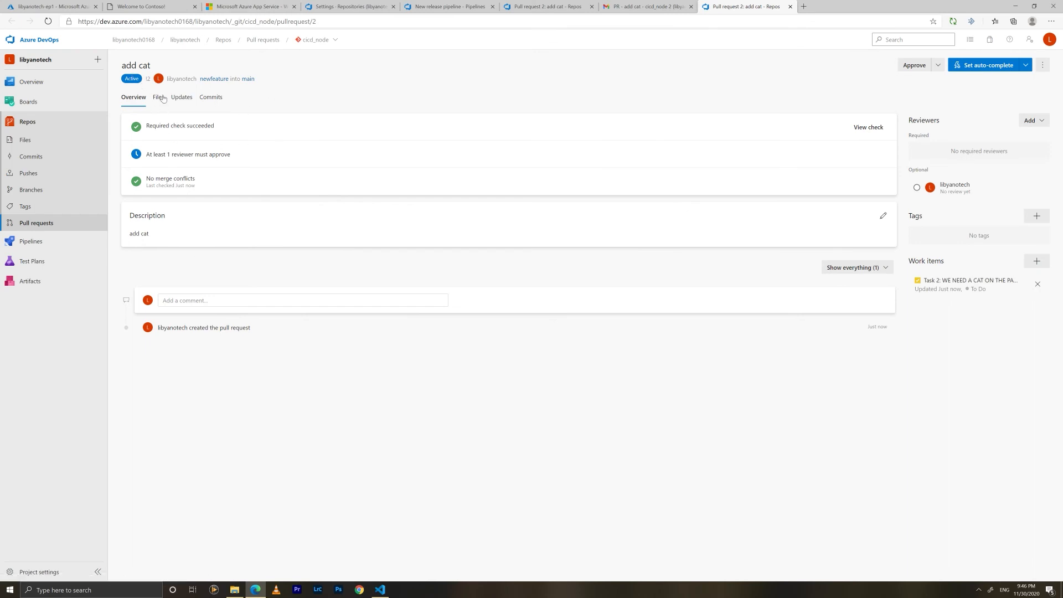
pyautogui.click(159, 99)
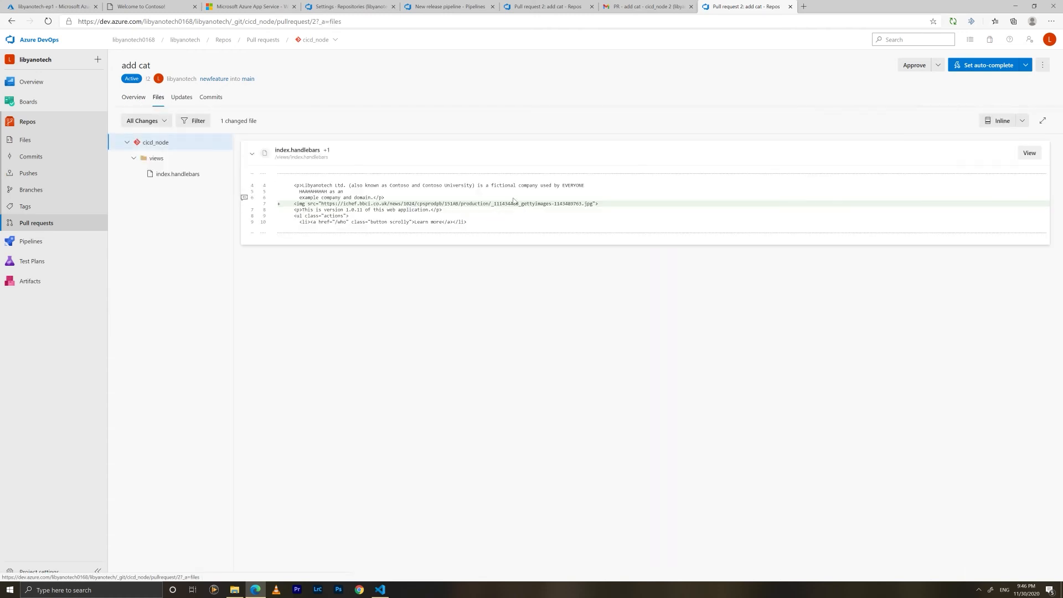
pyautogui.click(177, 97)
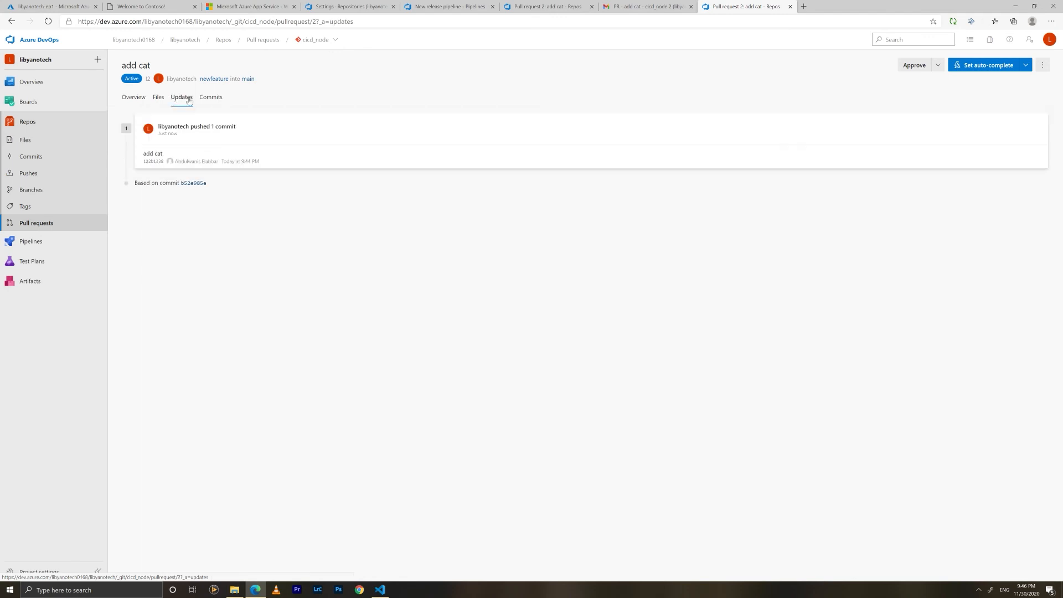
pyautogui.click(224, 99)
pyautogui.click(181, 99)
pyautogui.click(158, 98)
pyautogui.click(133, 100)
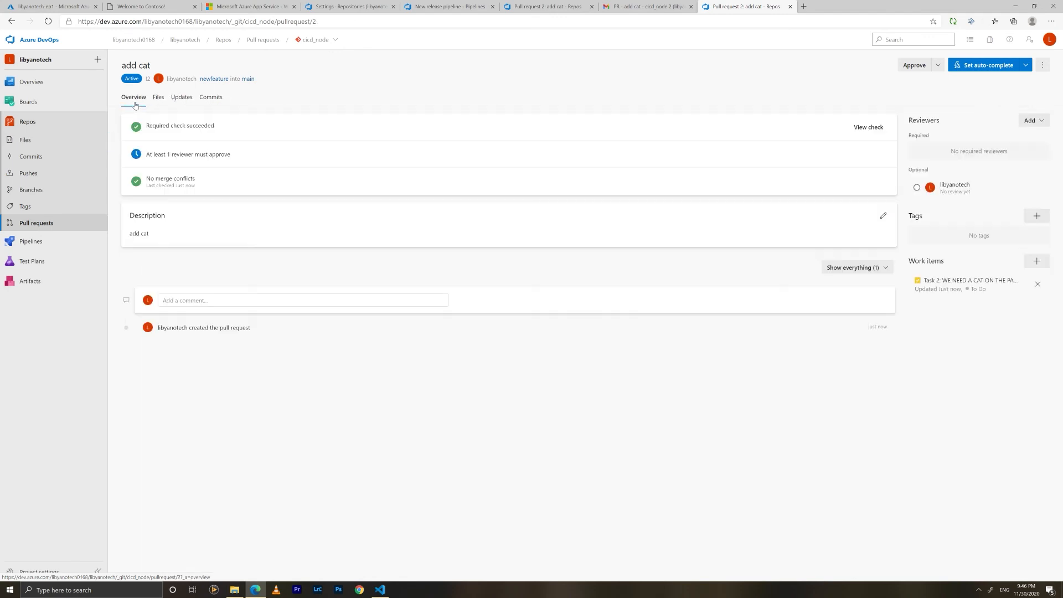
# - Approve the pull request and complete it with a no-fast-forward merge that completes associated work items and deletes newfeature
pyautogui.click(913, 65)
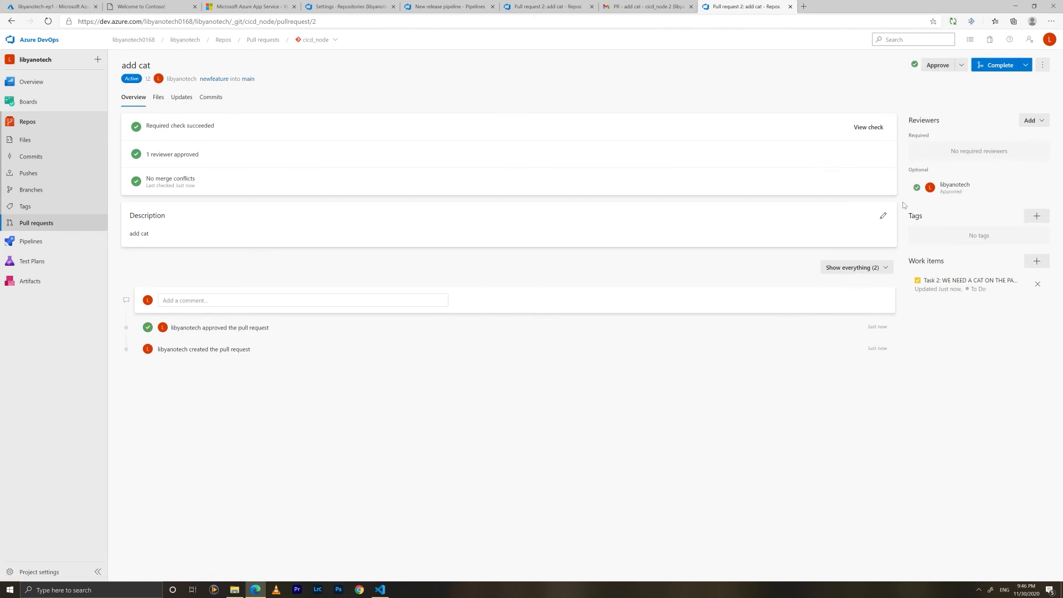
pyautogui.click(999, 65)
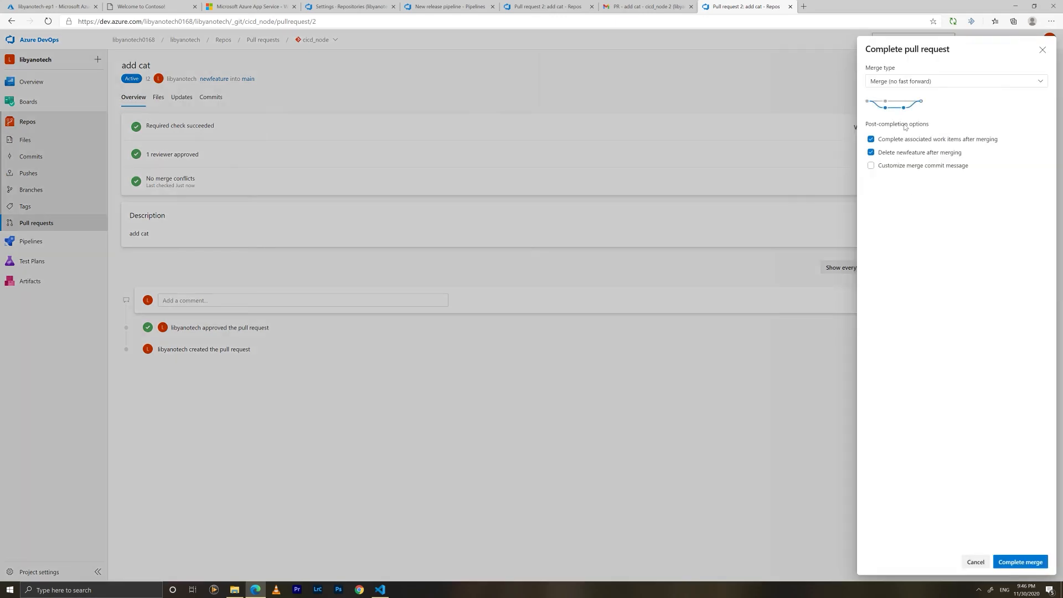
pyautogui.click(1025, 565)
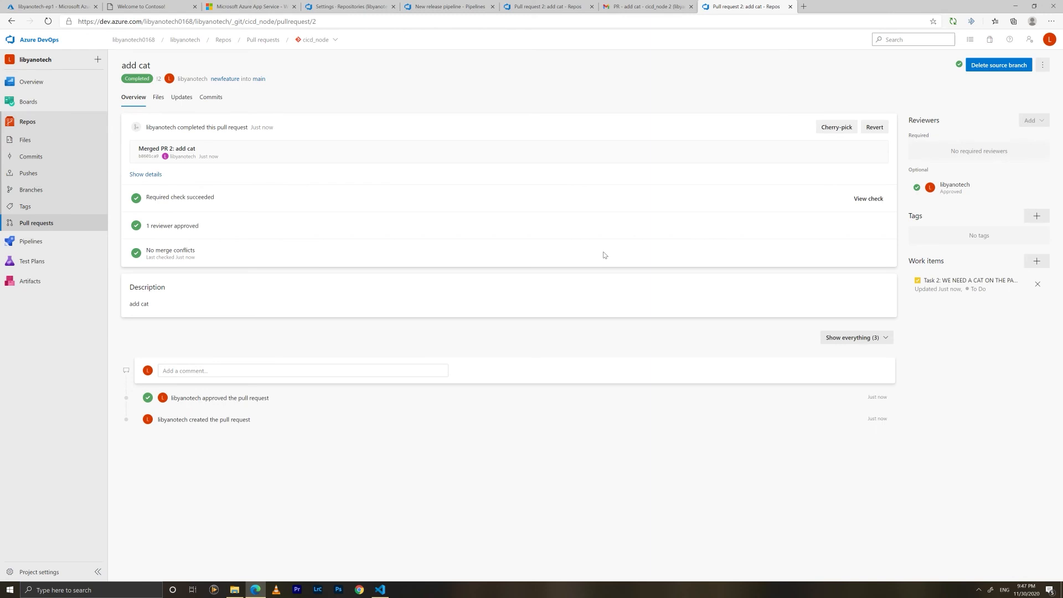
# - Examine the job log of the cicd_node pipeline run "Merged PR 2: add cat"
pyautogui.moveTo(42, 248)
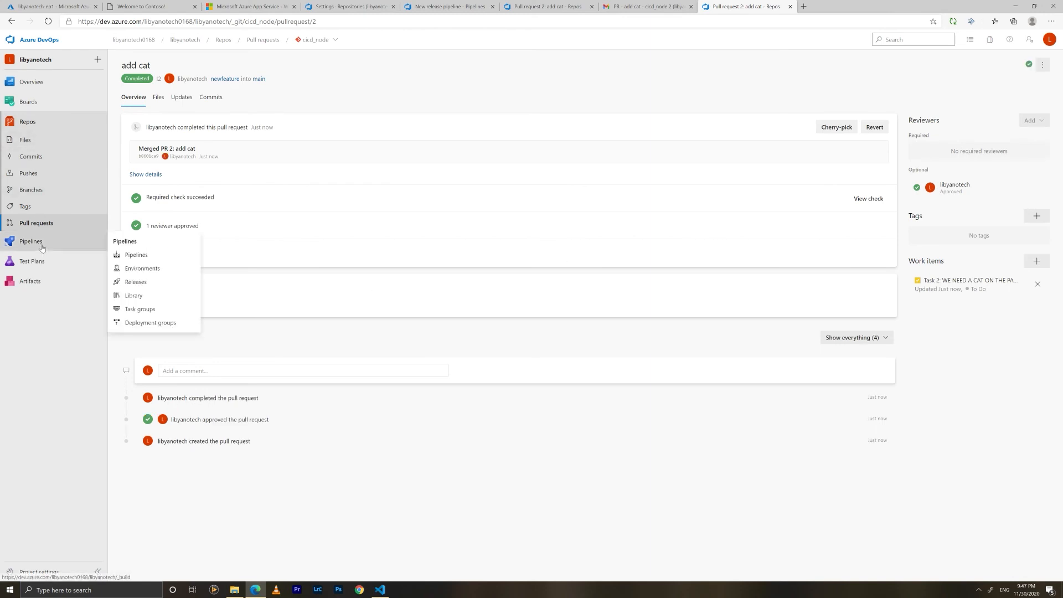
pyautogui.click(123, 258)
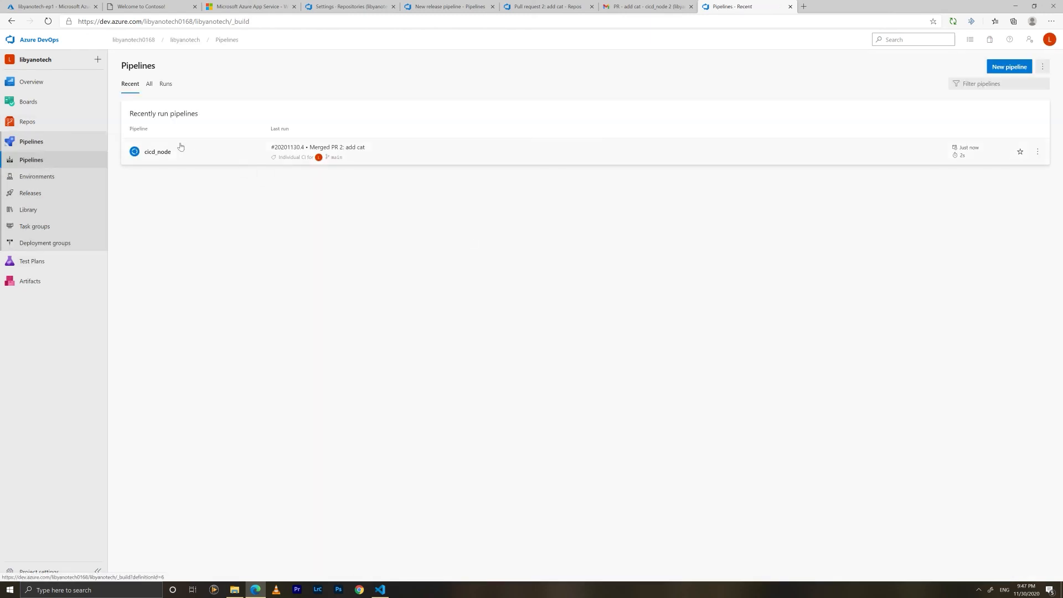
pyautogui.click(182, 151)
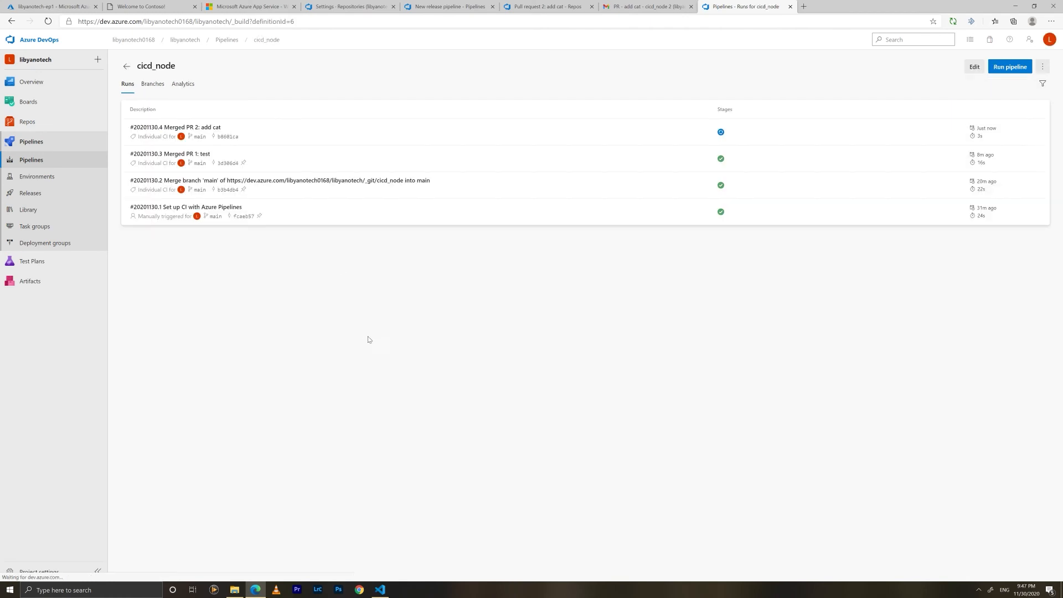
pyautogui.click(609, 131)
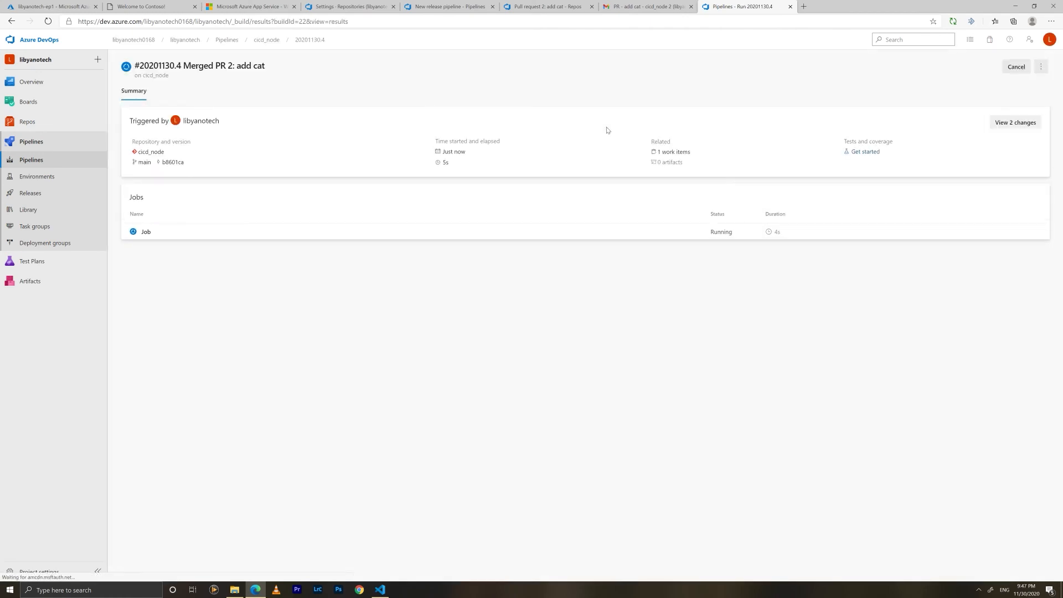
pyautogui.click(156, 230)
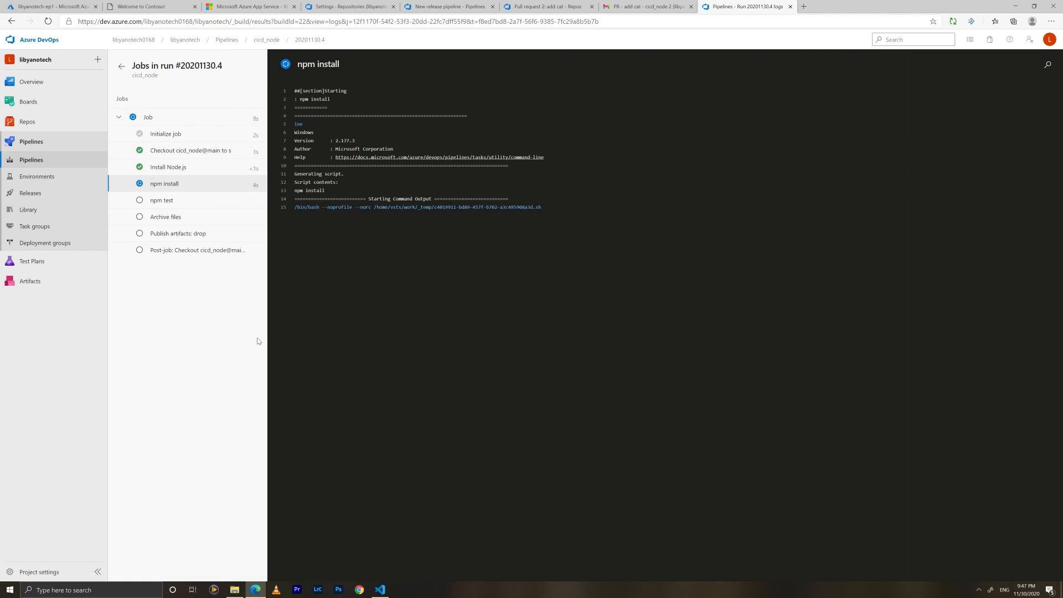
# - View the stages of Release-4 and check the task linked in its PROD approval e-mail
pyautogui.click(30, 192)
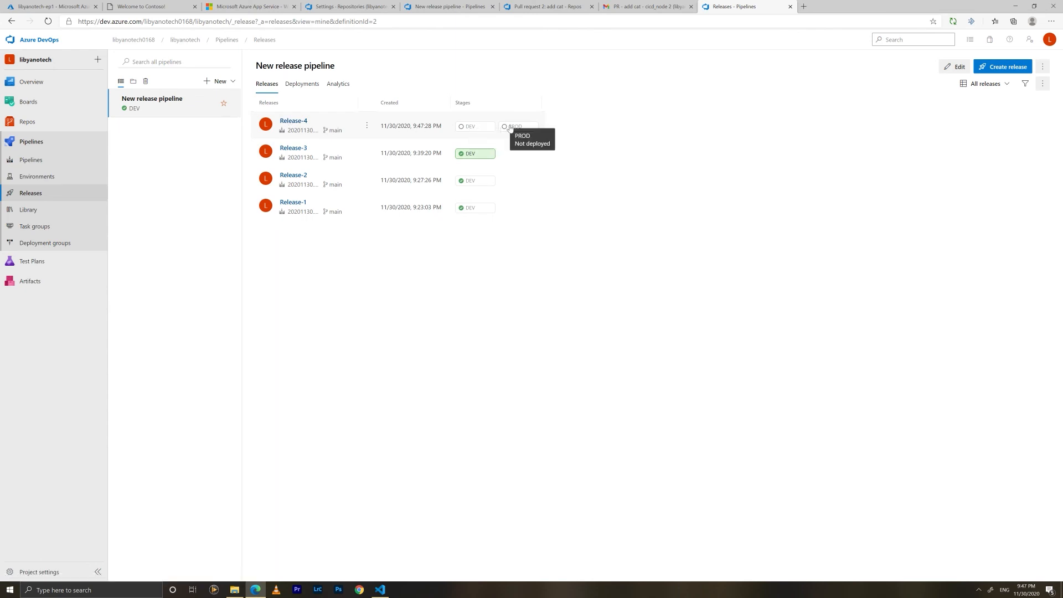
pyautogui.click(304, 122)
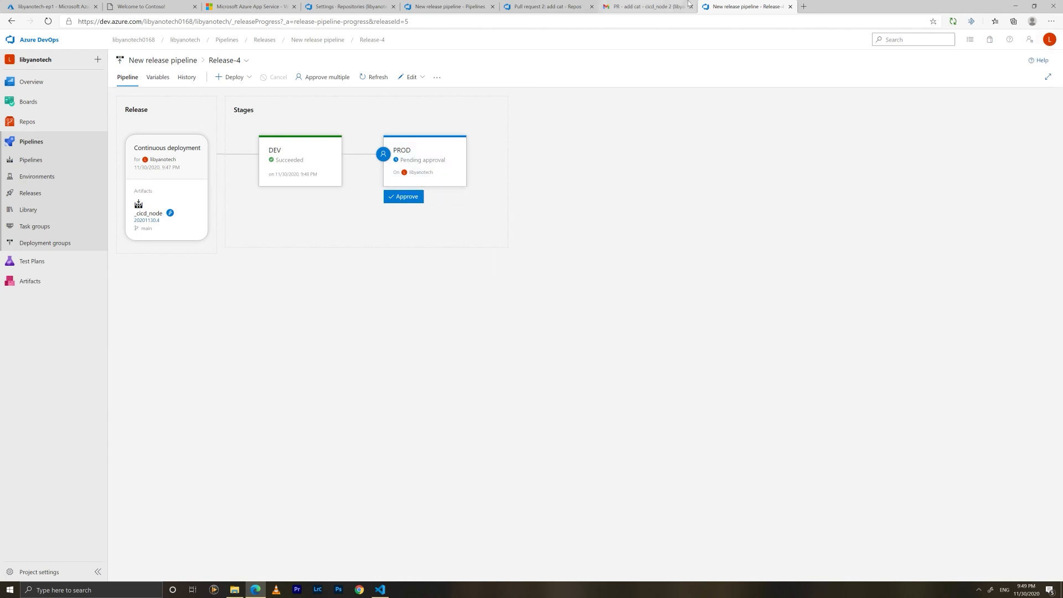
pyautogui.click(664, 7)
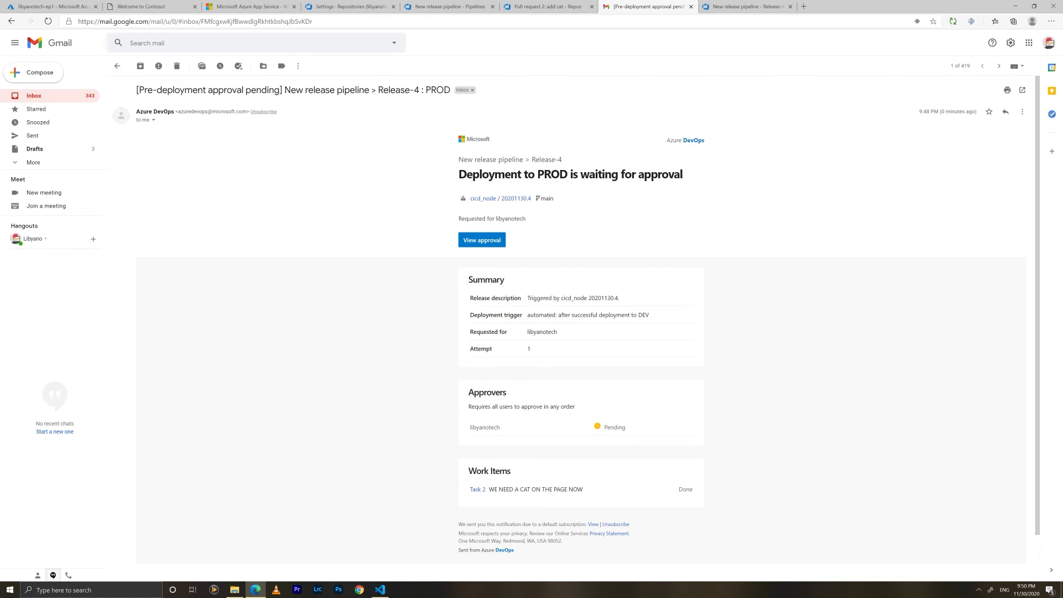
pyautogui.click(479, 491)
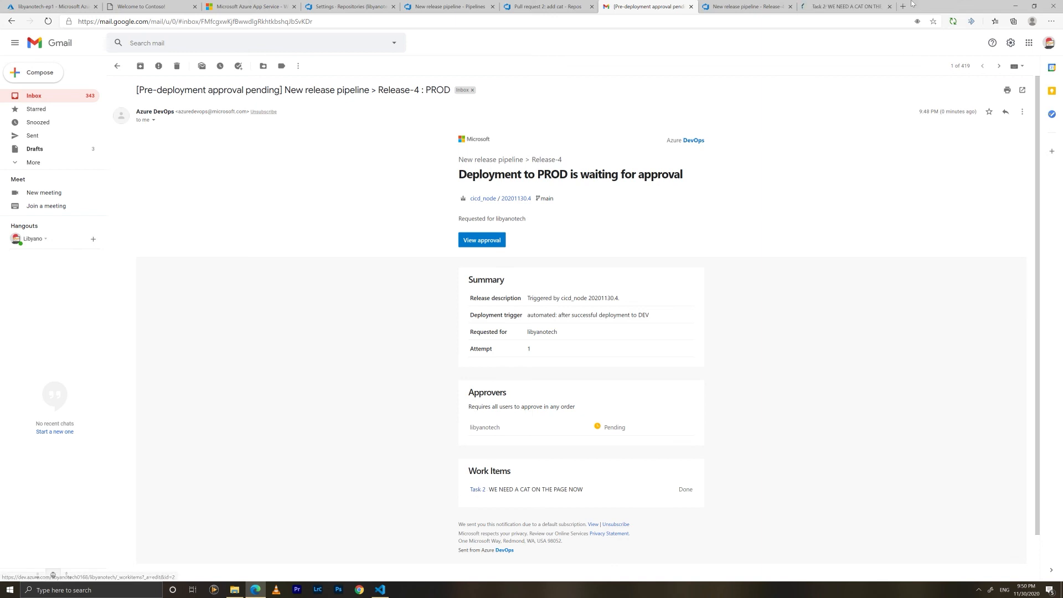
pyautogui.click(857, 4)
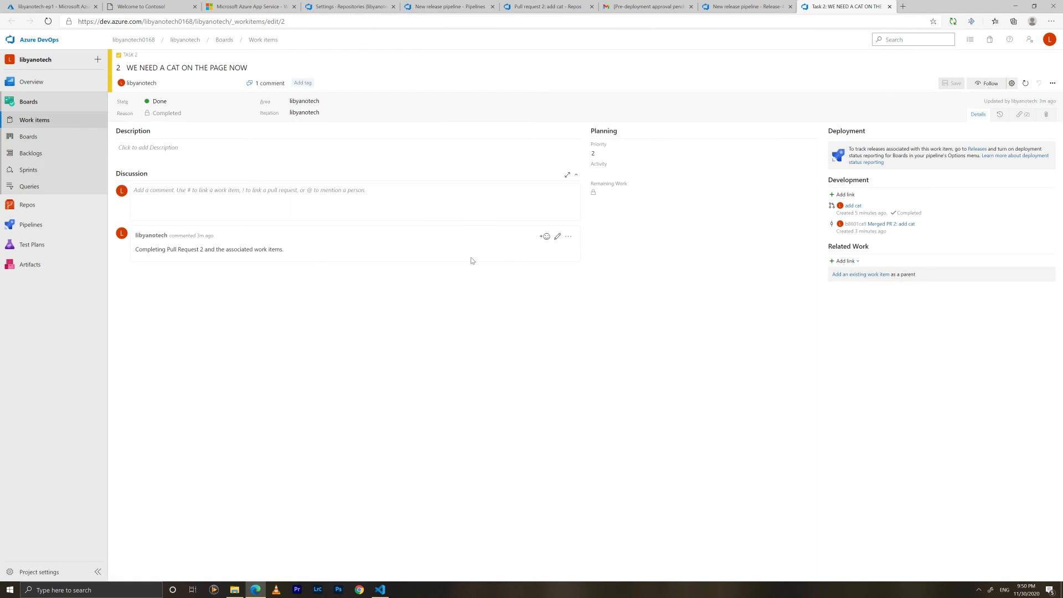
pyautogui.click(889, 7)
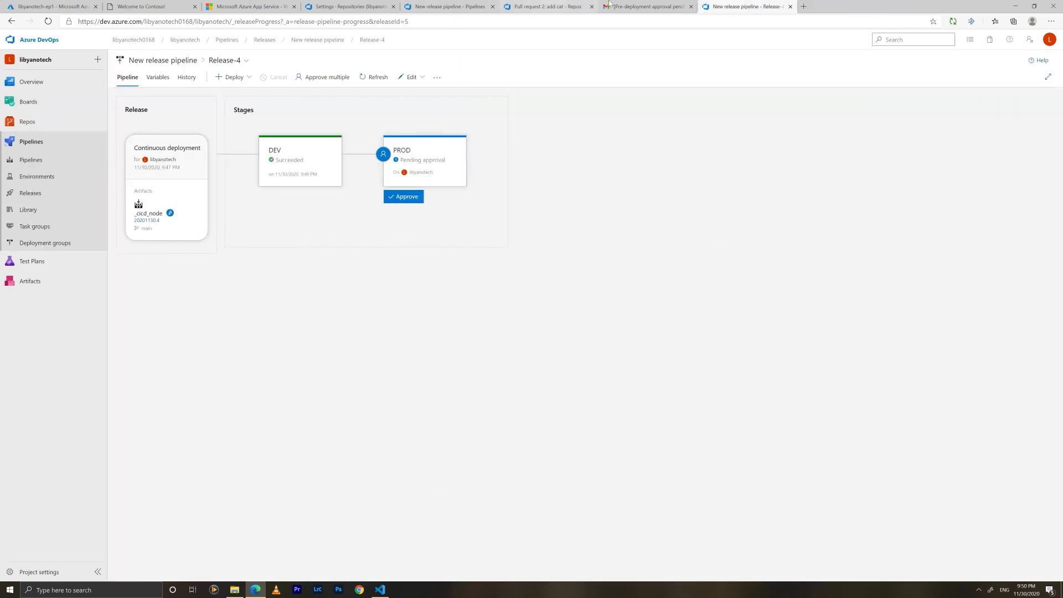
# - Open Release-4 from the approval e-mail and check the home page of the DEV site for the cat image
pyautogui.click(645, 6)
pyautogui.click(479, 242)
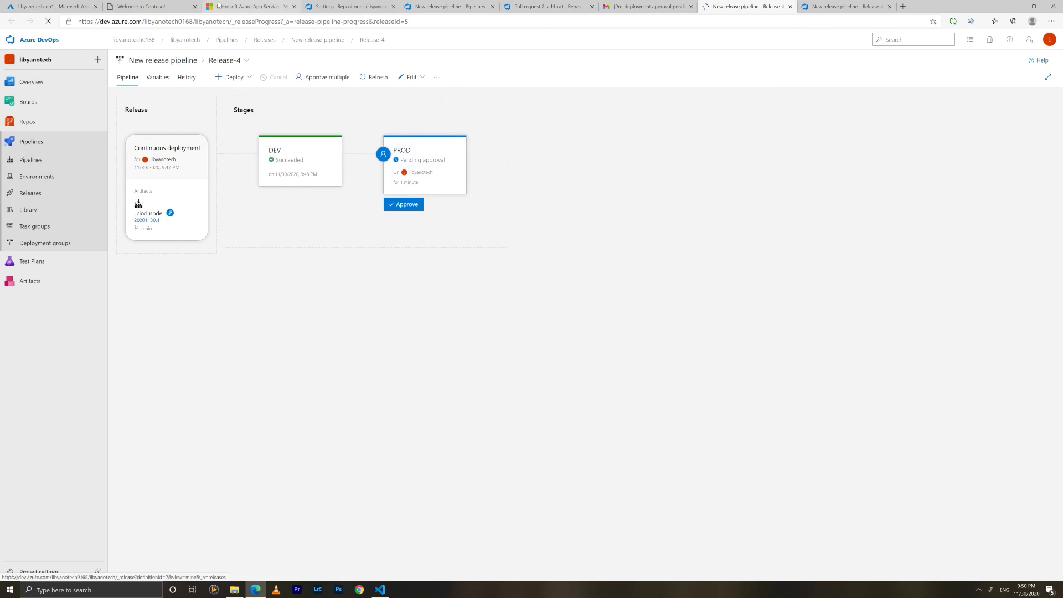
pyautogui.click(152, 3)
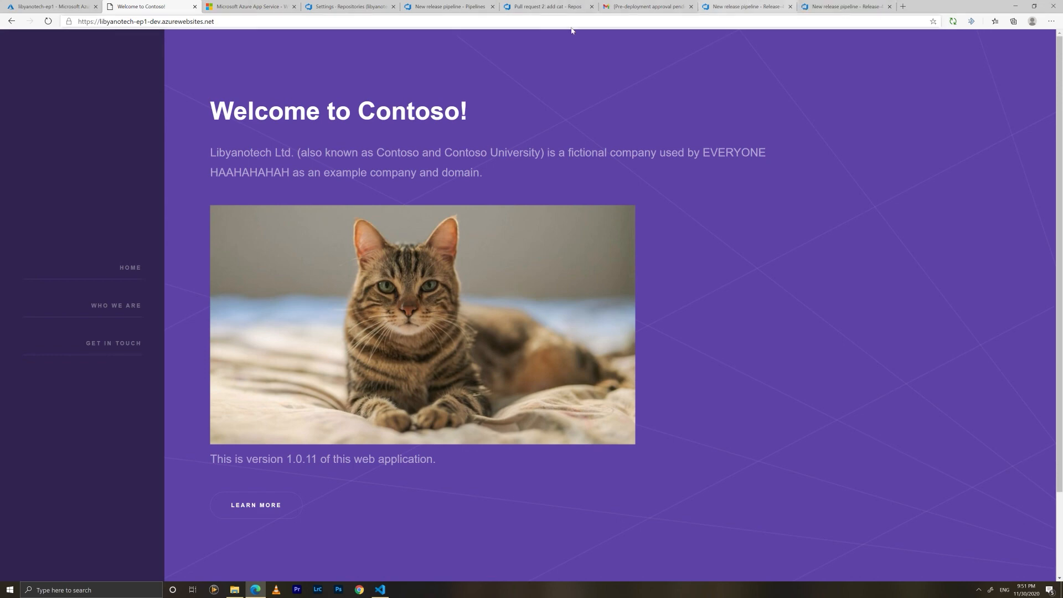
pyautogui.click(514, 9)
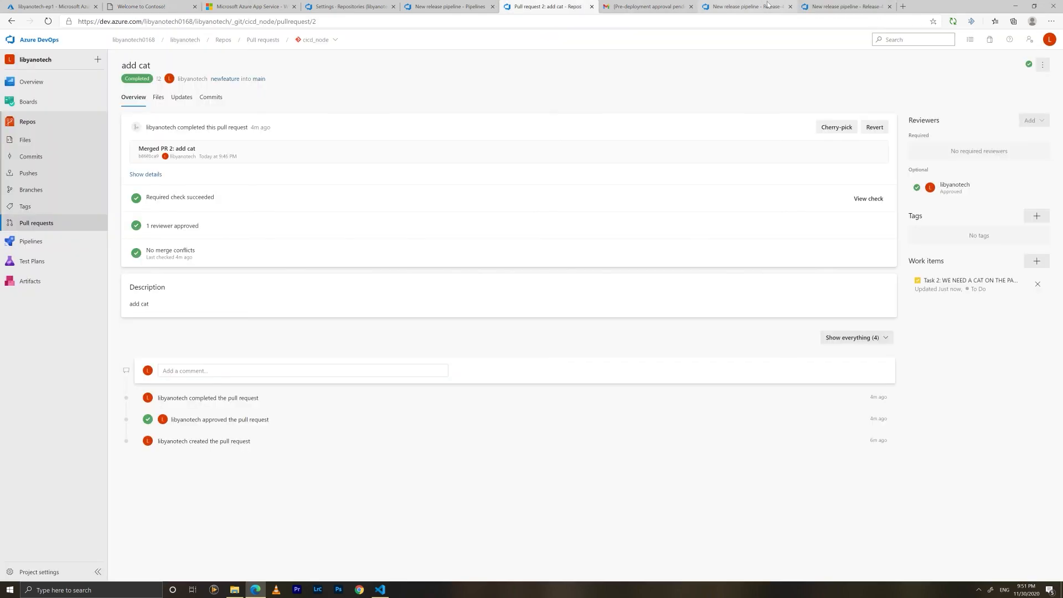
pyautogui.click(744, 7)
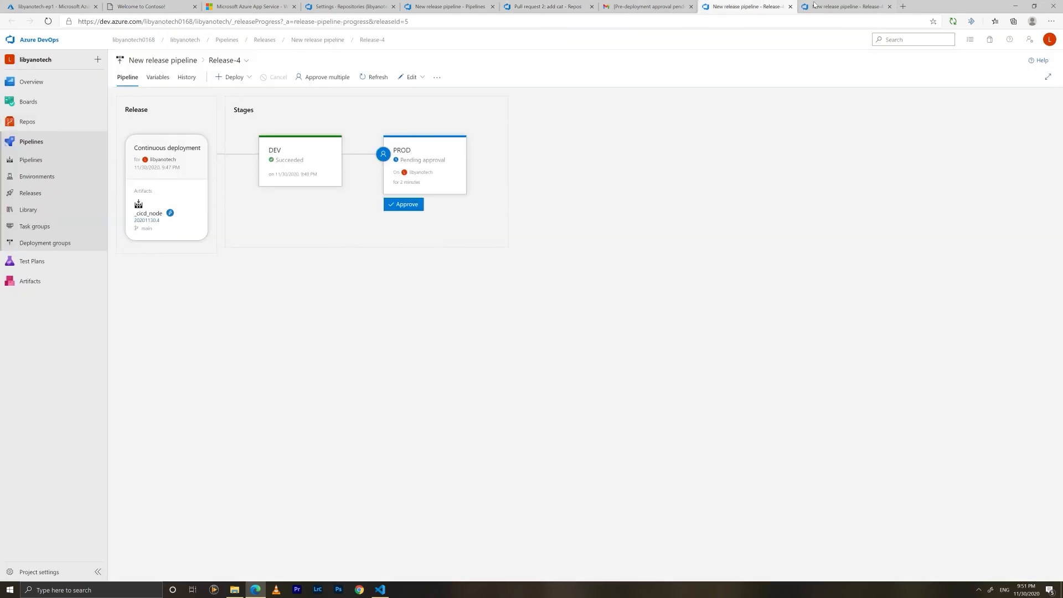
# - Approve the PROD deployment of Release-4 with the comment "I LOVE THE CAT!!!!" and open the PROD stage's logs
pyautogui.click(406, 208)
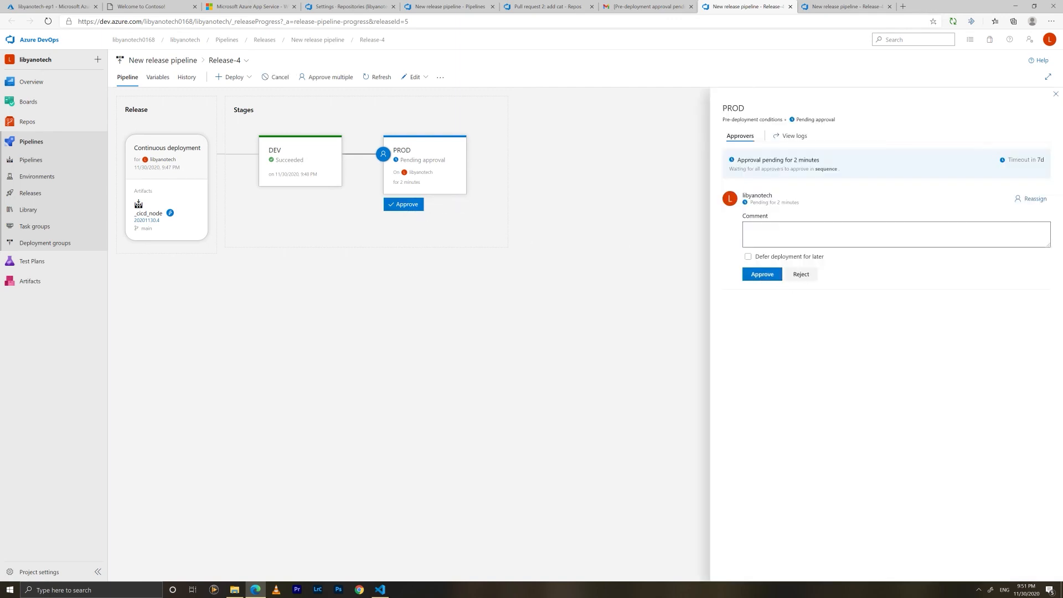
pyautogui.click(786, 233)
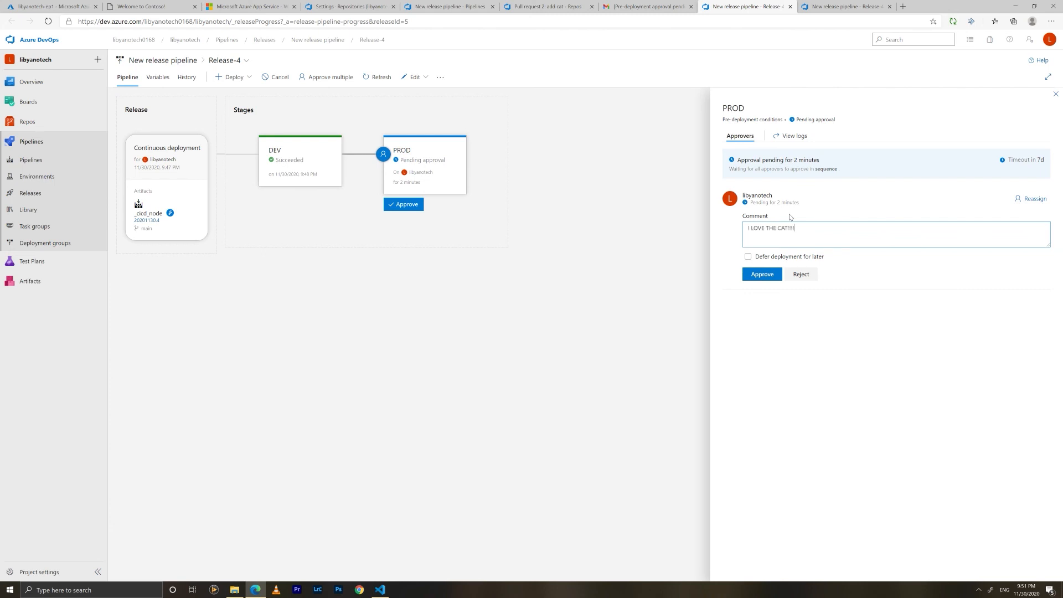
pyautogui.click(757, 281)
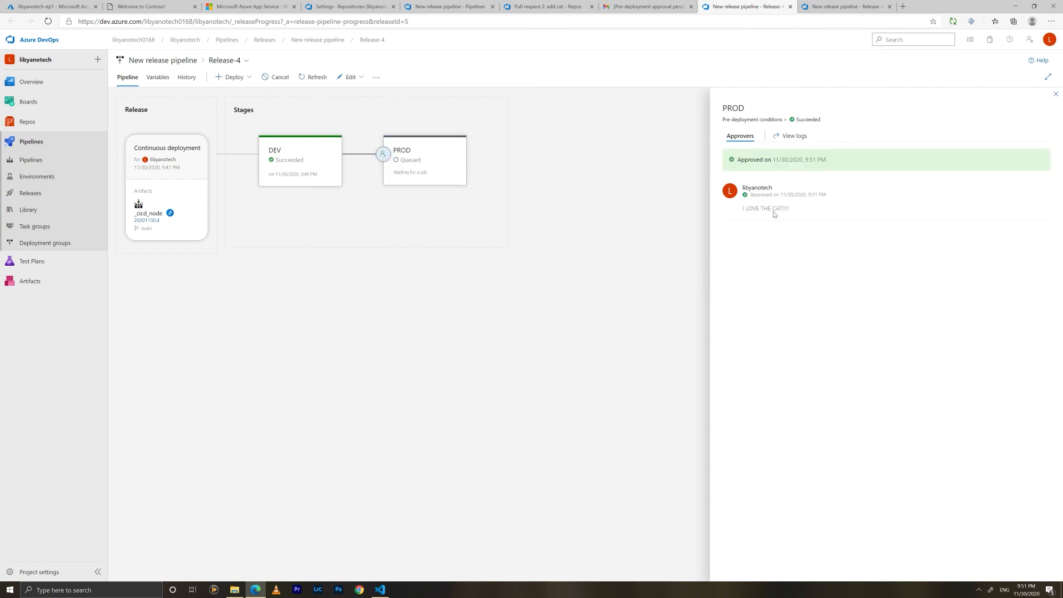
pyautogui.click(1056, 95)
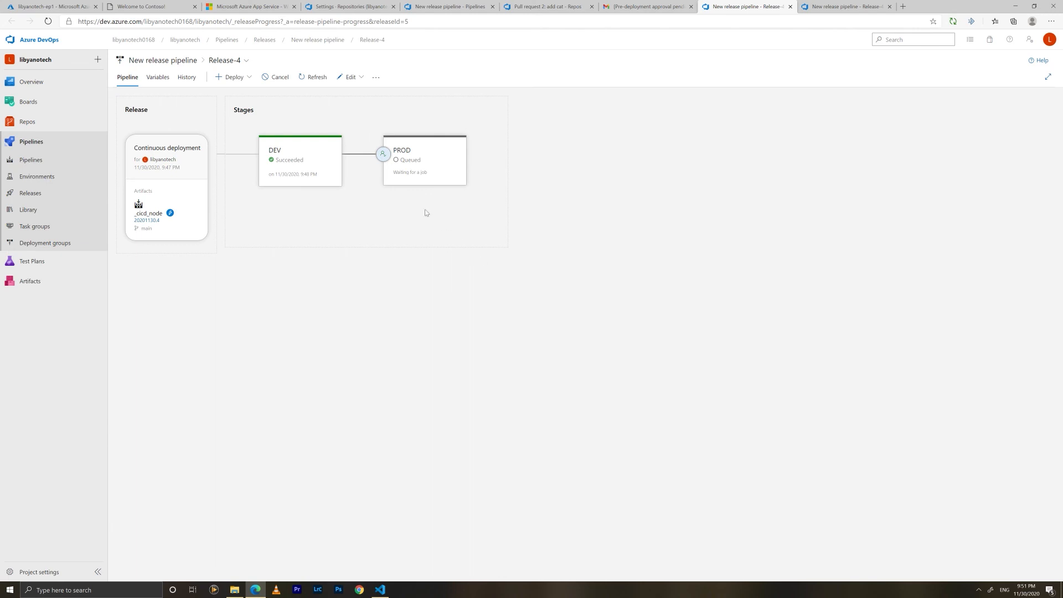
pyautogui.moveTo(405, 168)
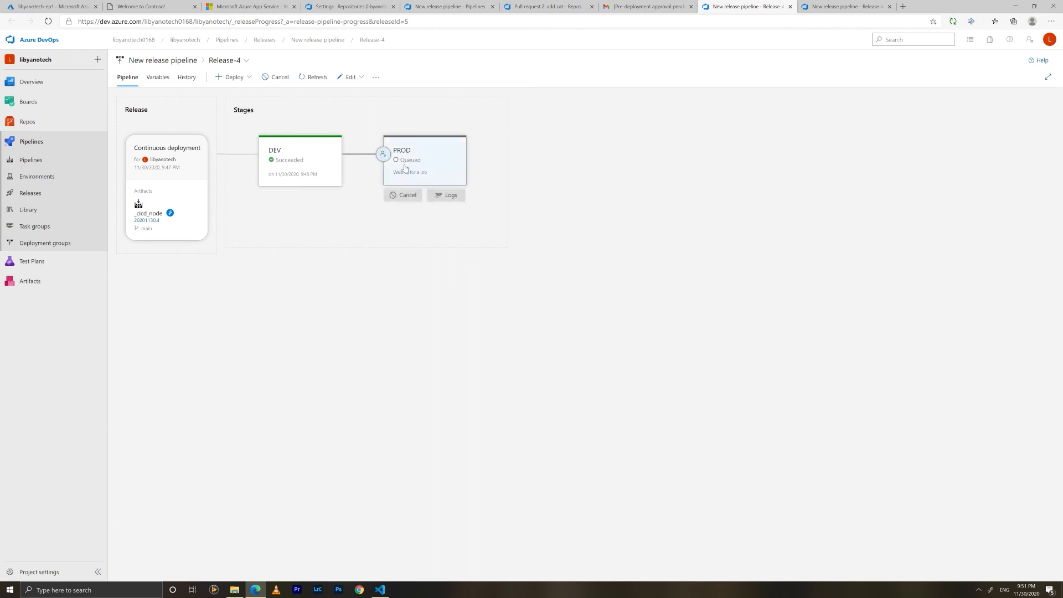
pyautogui.click(445, 204)
# - Inspect the DEV site's page after the slot swap
pyautogui.hotkey('ctrl', '2')
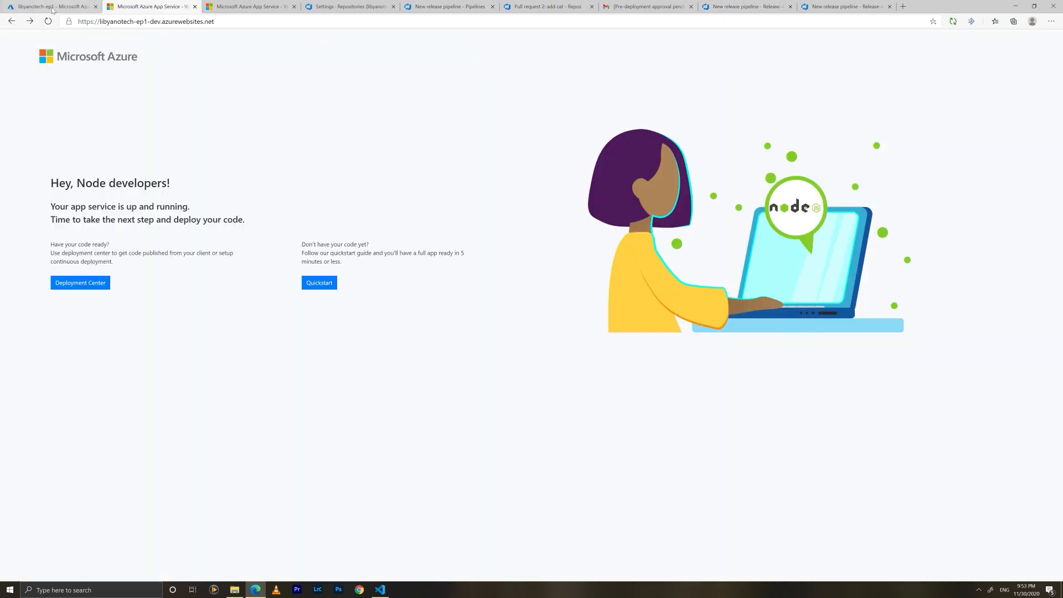
pyautogui.moveTo(334, 106); pyautogui.dragTo(210, 431)
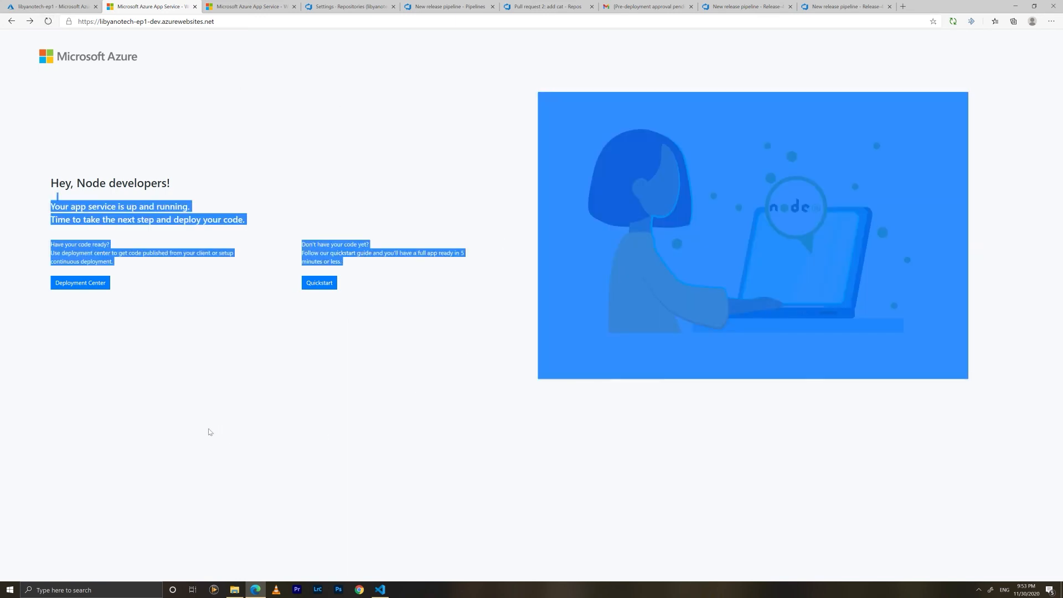
pyautogui.click(199, 418)
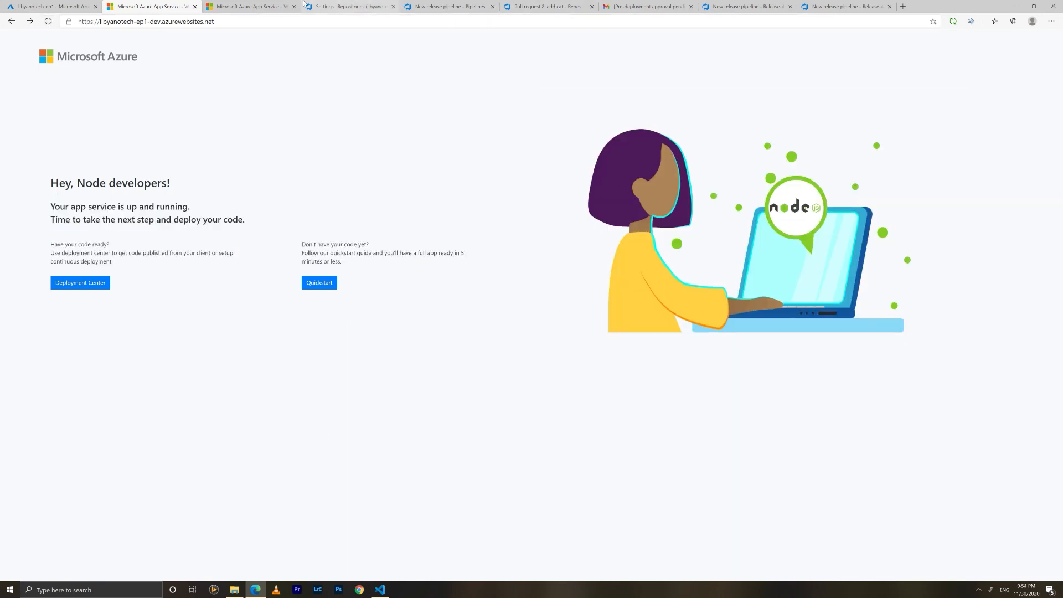
# - Check the production site's home and contact pages, and view the stage overview of Release-4
pyautogui.click(263, 5)
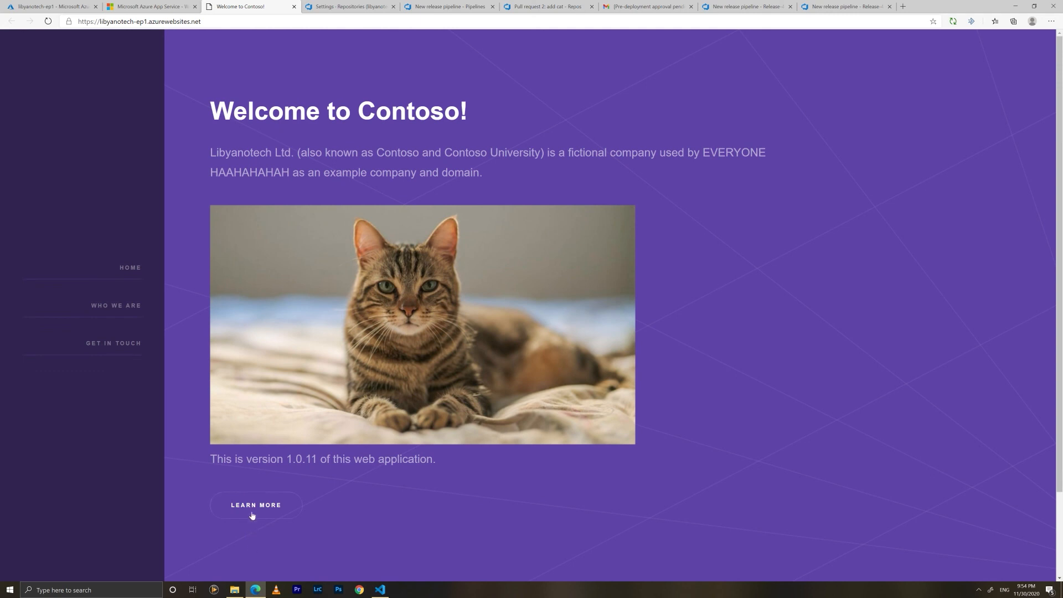
pyautogui.click(134, 345)
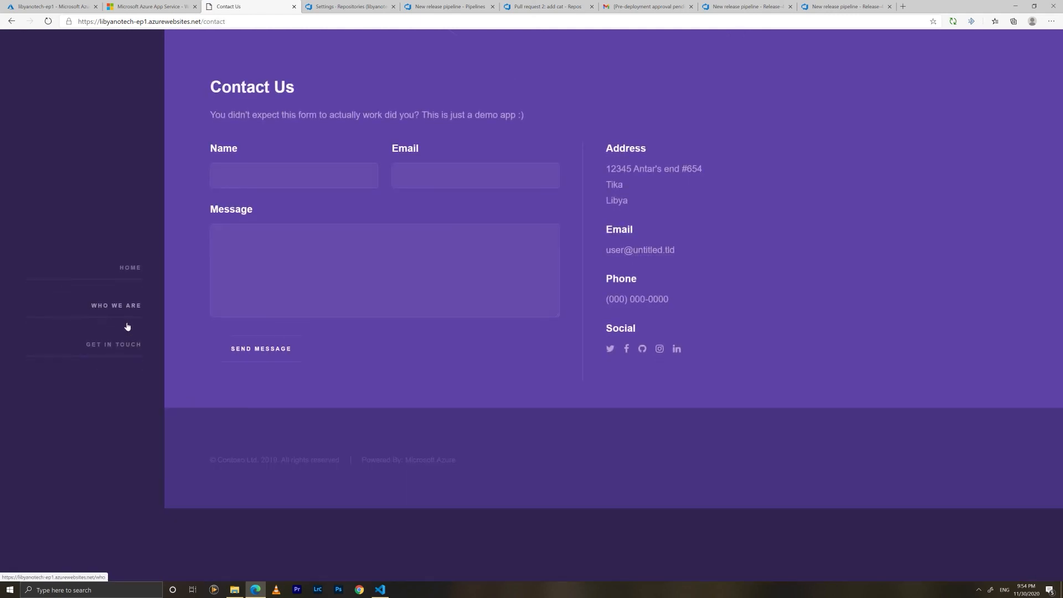
pyautogui.click(137, 271)
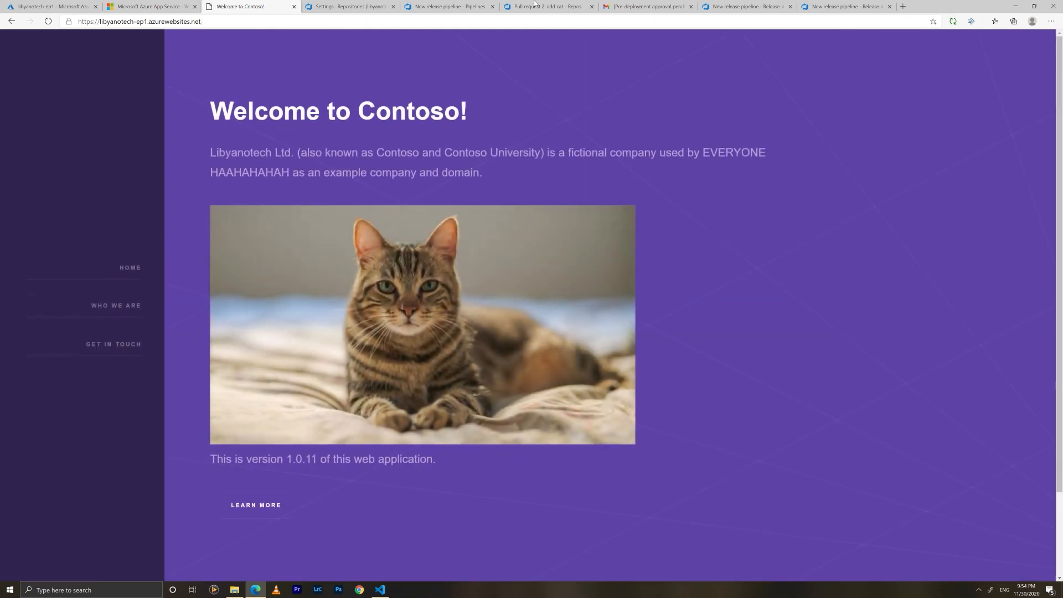
pyautogui.click(752, 6)
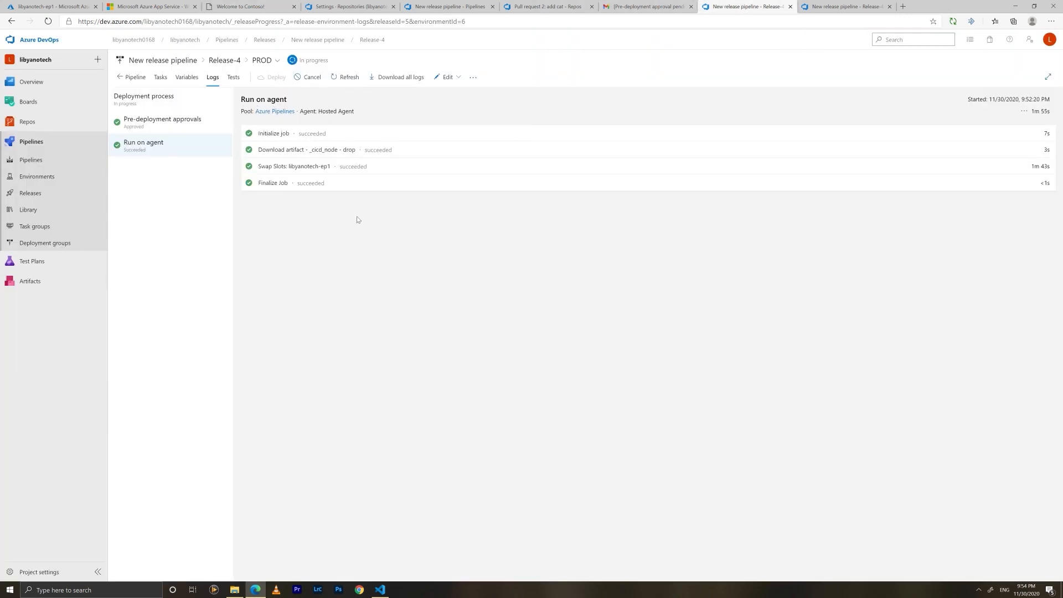
pyautogui.click(224, 60)
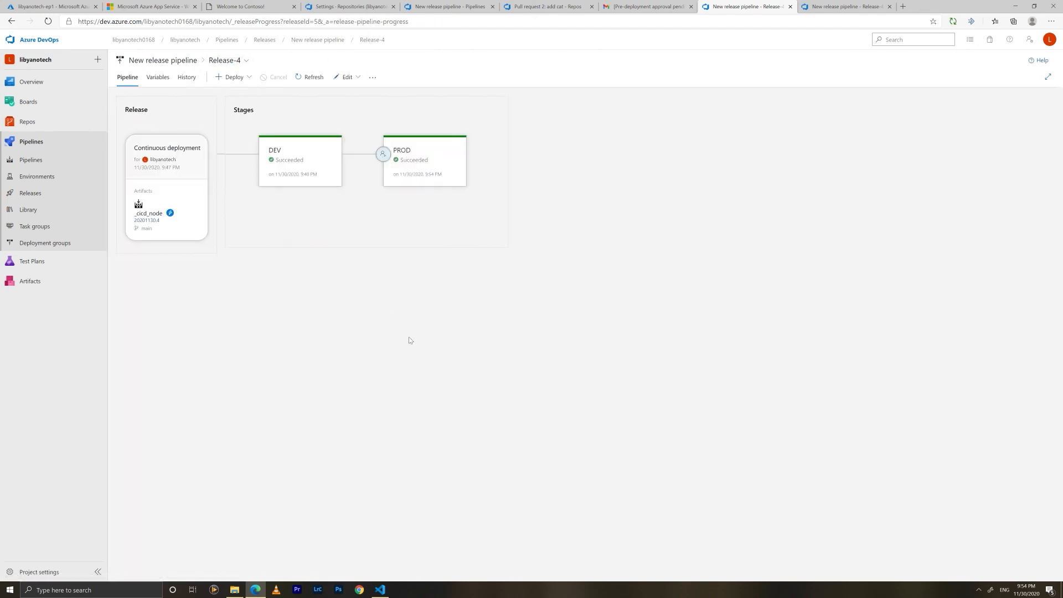